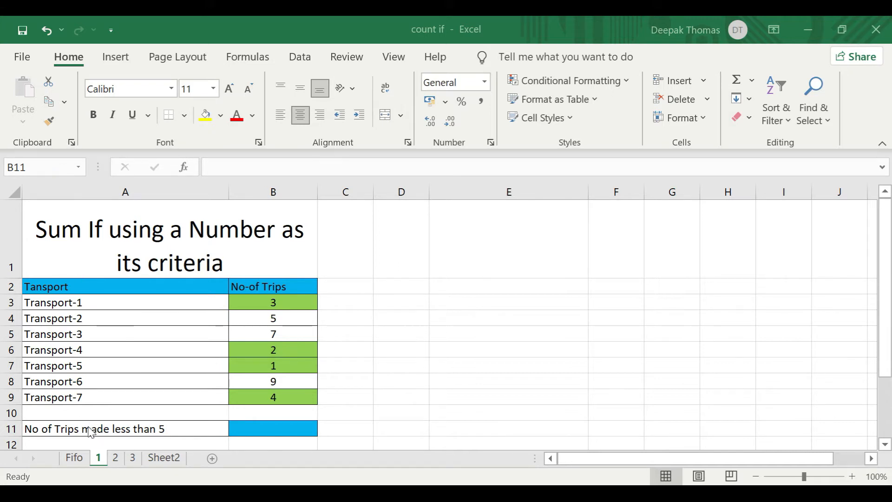
Step: Enter =SUMIF(B3:B9,"<5") in cell B11 to total the trip counts below 5
{"action": "left_click", "coordinate": [89, 430]}
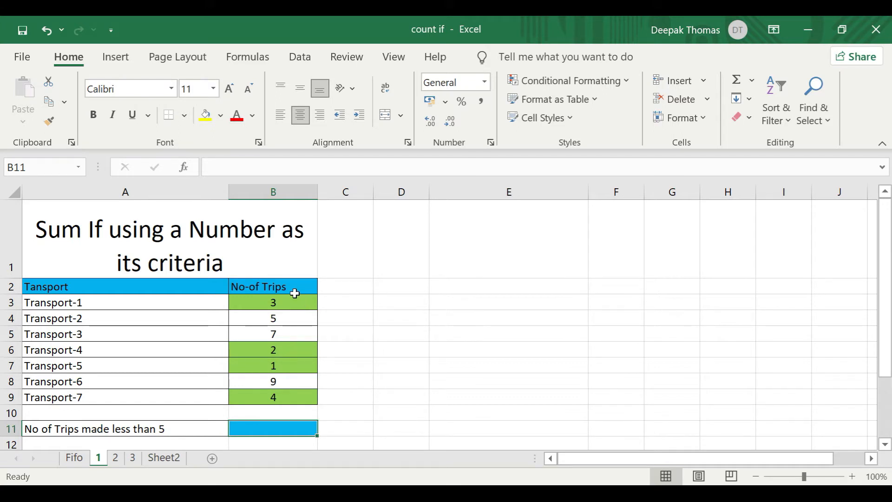
{"action": "left_click", "coordinate": [568, 346]}
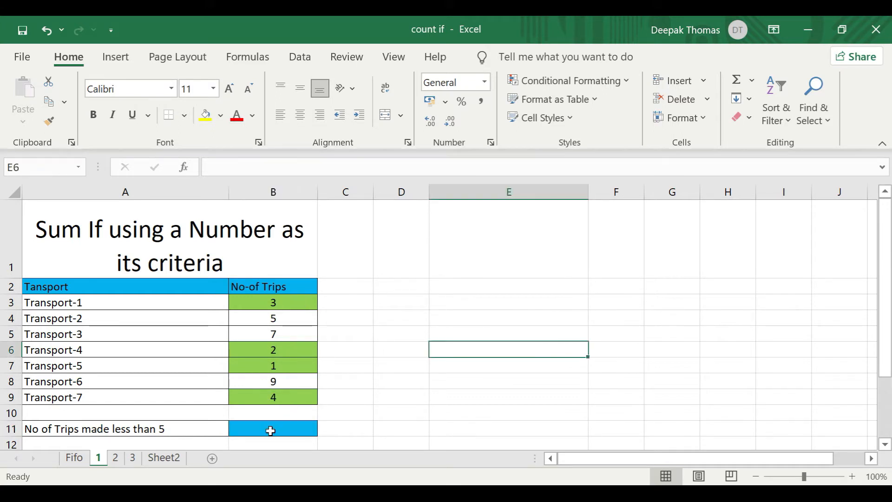
{"action": "left_click", "coordinate": [270, 431]}
{"action": "type", "text": "=sum"}
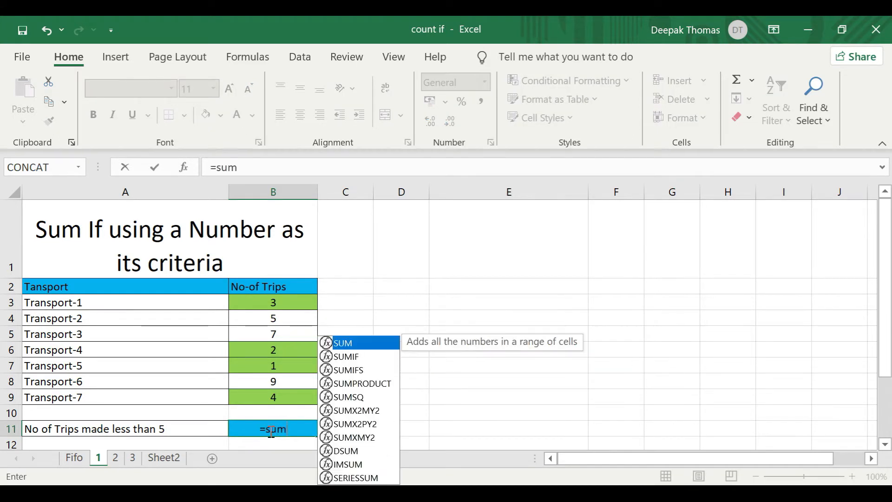
{"action": "type", "text": "if"}
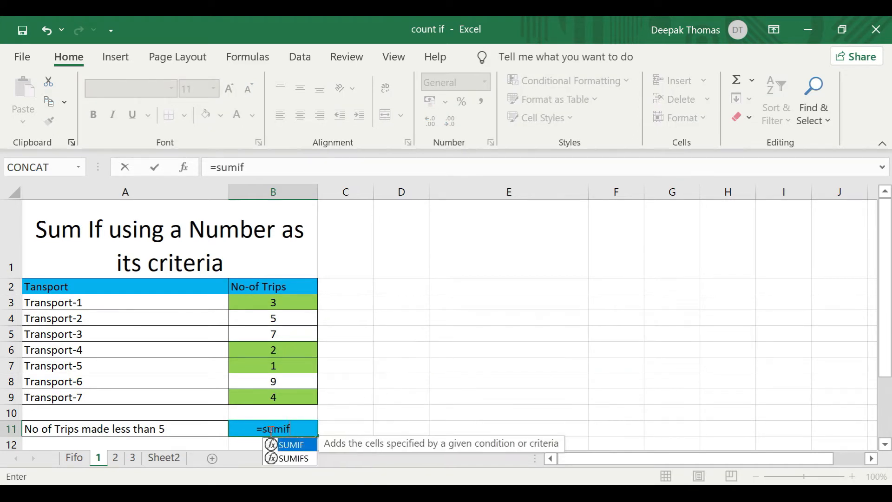
{"action": "double_click", "coordinate": [293, 445]}
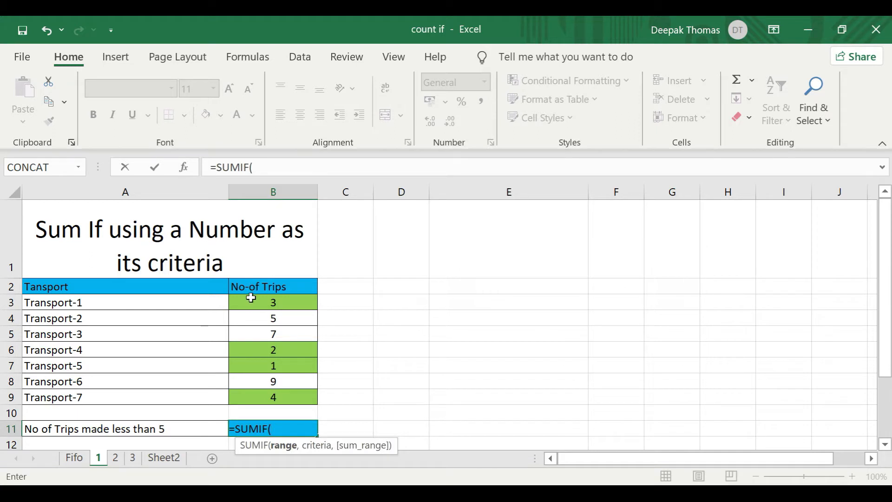
{"action": "left_click_drag", "start_coordinate": [252, 302], "coordinate": [263, 400]}
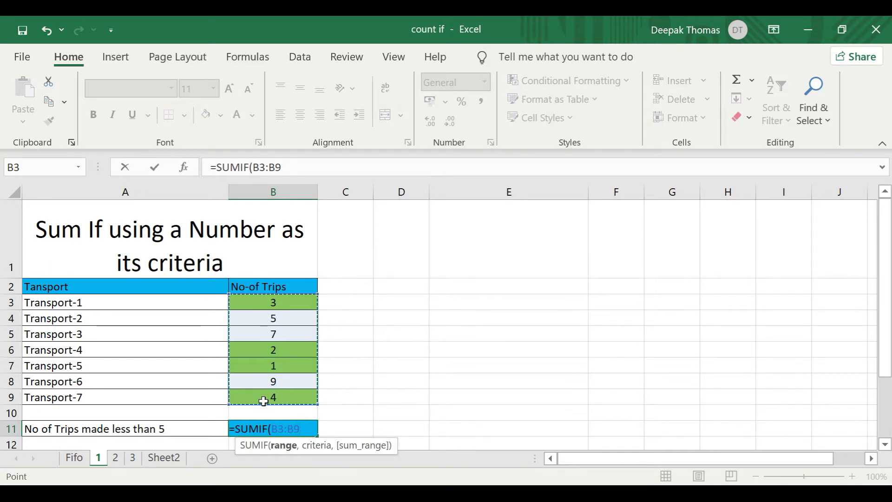
{"action": "type", "text": ",\"<"}
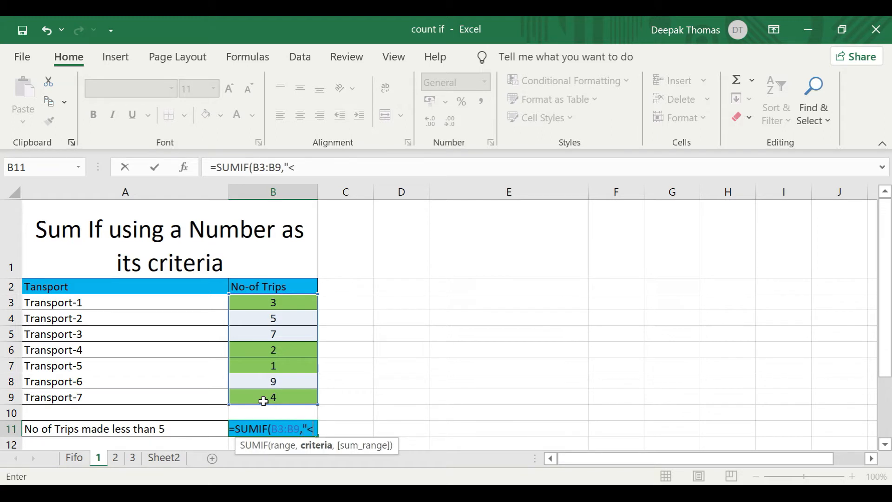
{"action": "type", "text": "5"}
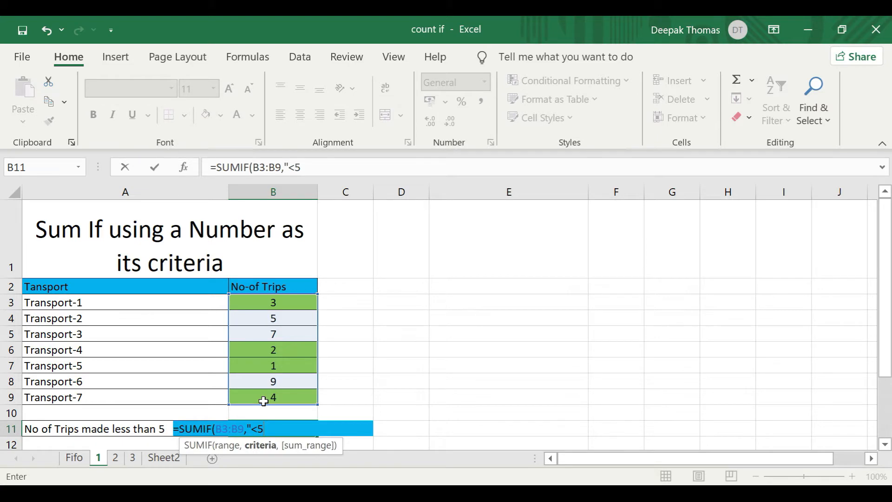
{"action": "type", "text": "\""}
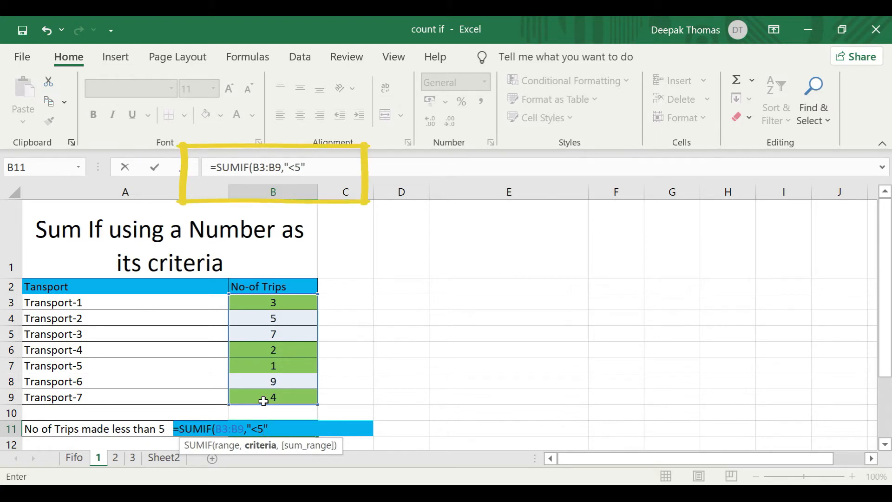
{"action": "key", "text": "Return"}
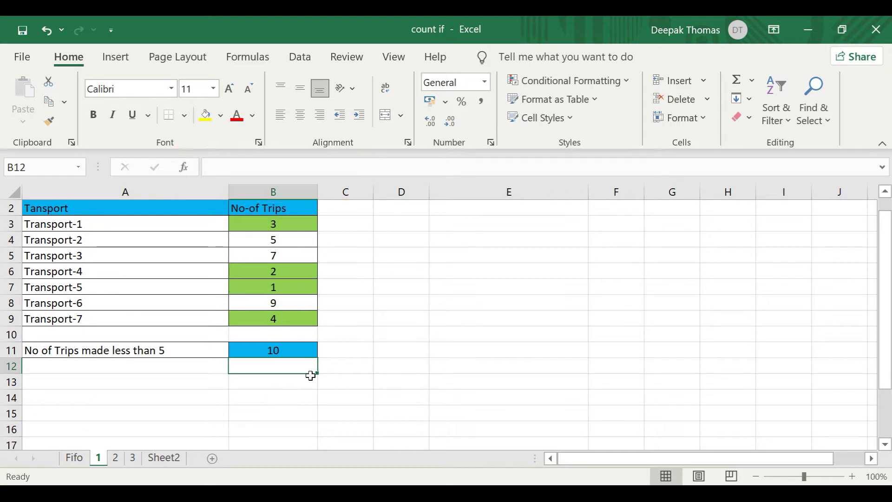
Step: Review the SUMIF formula and result in cell B11 against the trips table
{"action": "scroll", "coordinate": [301, 370], "scroll_direction": "up", "scroll_amount": 1}
{"action": "scroll", "coordinate": [299, 370], "scroll_direction": "up", "scroll_amount": 1}
{"action": "scroll", "coordinate": [299, 371], "scroll_direction": "down", "scroll_amount": 1}
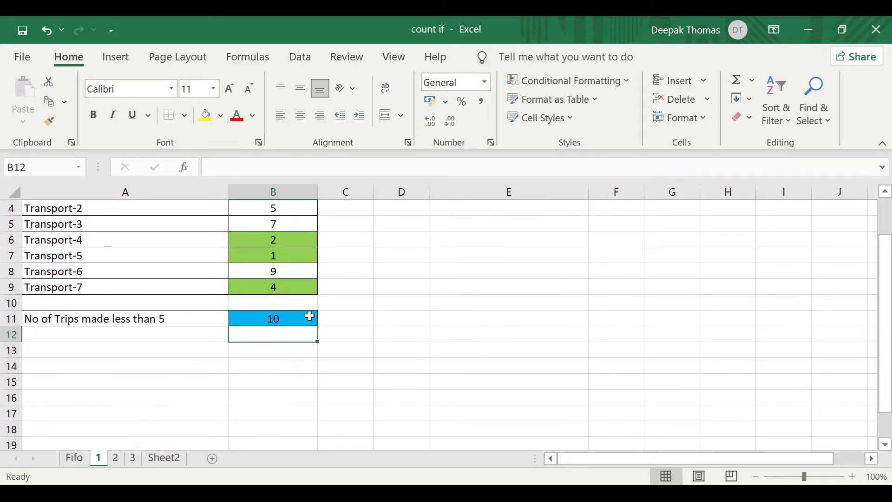
{"action": "left_click", "coordinate": [310, 316]}
{"action": "scroll", "coordinate": [358, 373], "scroll_direction": "up", "scroll_amount": 2}
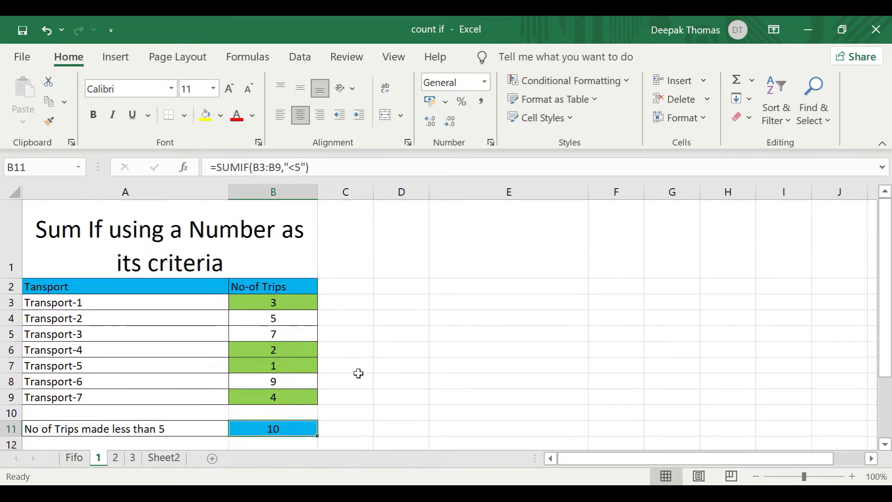
{"action": "scroll", "coordinate": [358, 369], "scroll_direction": "down", "scroll_amount": 1}
{"action": "scroll", "coordinate": [34, 274], "scroll_direction": "up", "scroll_amount": 1}
Step: Check the sum of the green trip counts in B3, B6, B7 and B9 by selecting them together, then clear the selection
{"action": "left_click", "coordinate": [285, 305]}
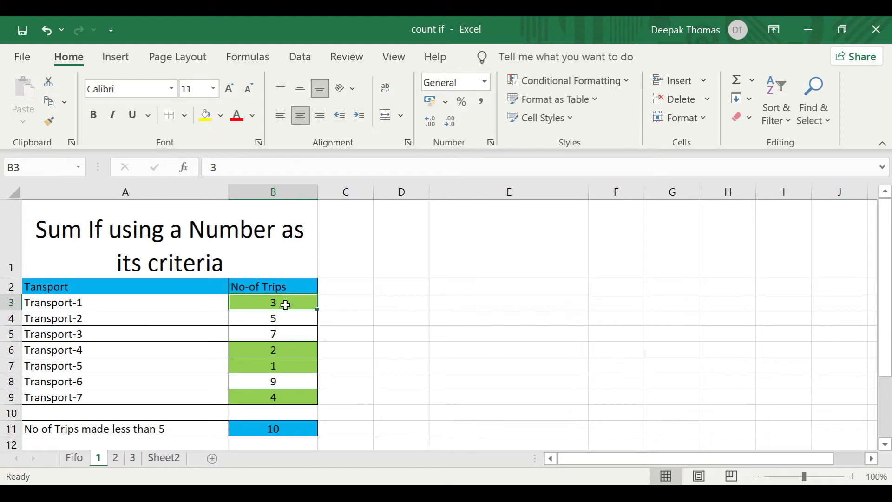
{"action": "left_click", "coordinate": [283, 349], "text": "ctrl"}
{"action": "left_click", "coordinate": [284, 368], "text": "ctrl"}
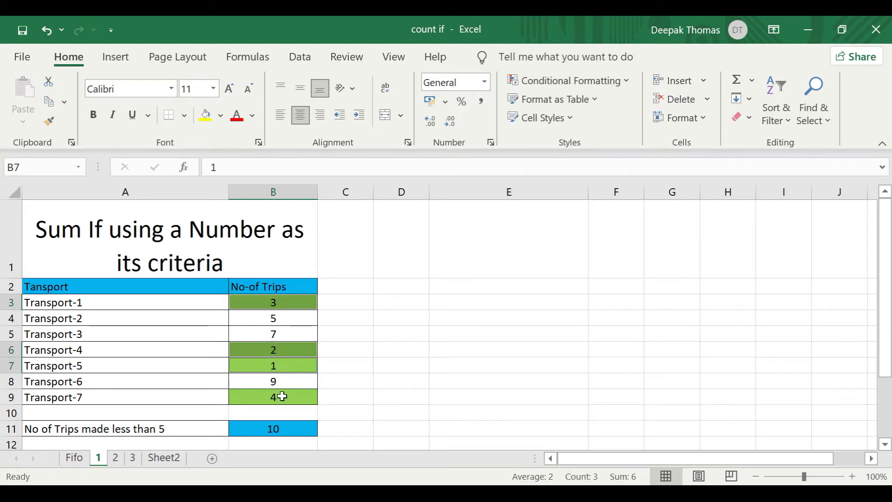
{"action": "left_click", "coordinate": [281, 398], "text": "ctrl"}
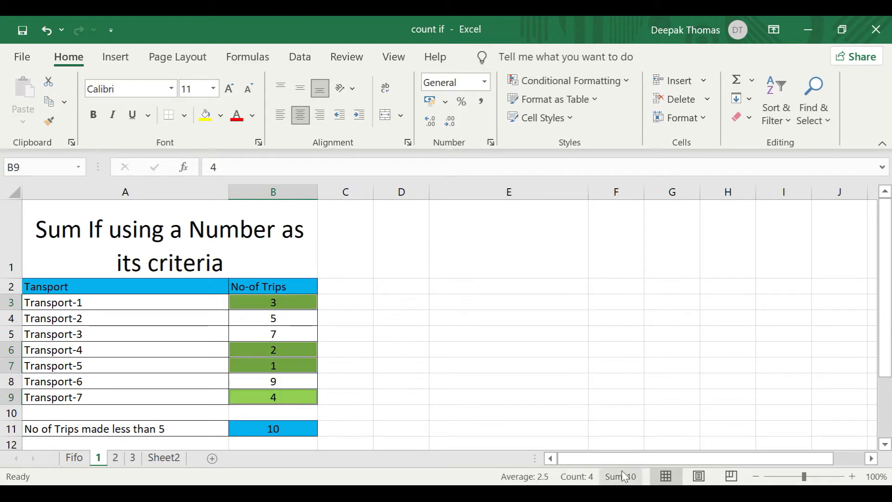
{"action": "scroll", "coordinate": [375, 407], "scroll_direction": "down", "scroll_amount": 1}
{"action": "scroll", "coordinate": [374, 407], "scroll_direction": "up", "scroll_amount": 1}
{"action": "left_click", "coordinate": [384, 406]}
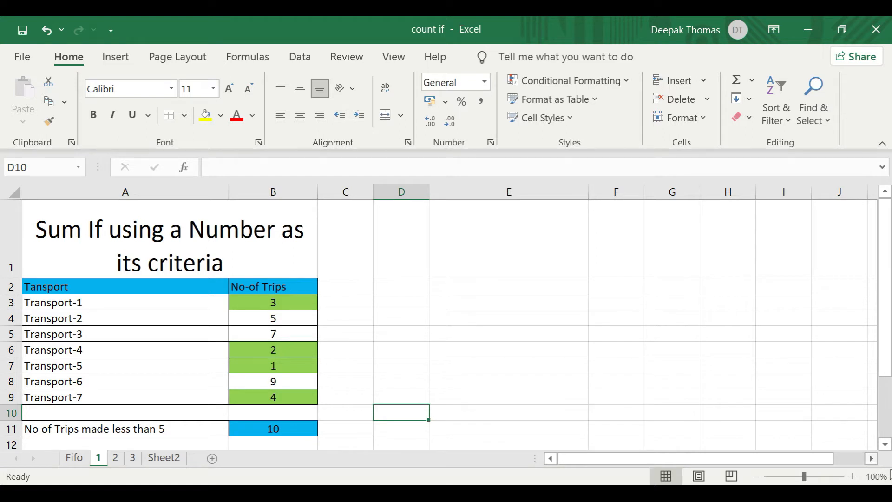
{"action": "left_click", "coordinate": [885, 445]}
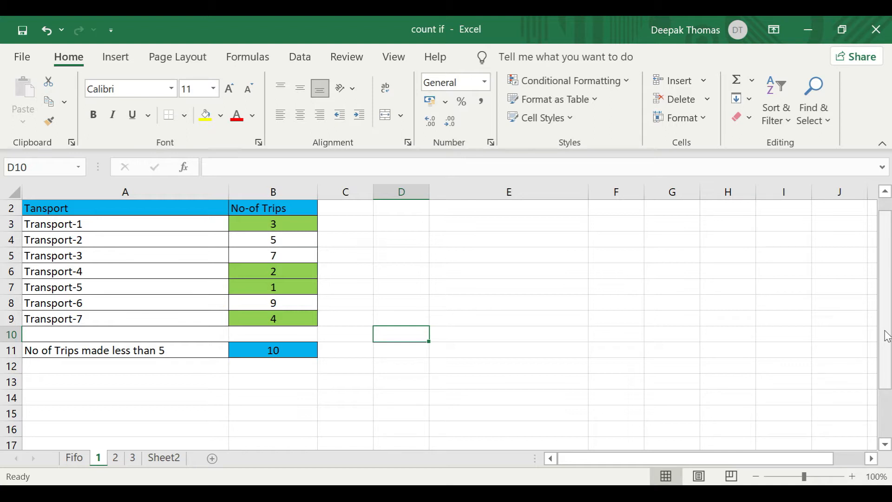
{"action": "left_click_drag", "start_coordinate": [888, 336], "coordinate": [888, 321]}
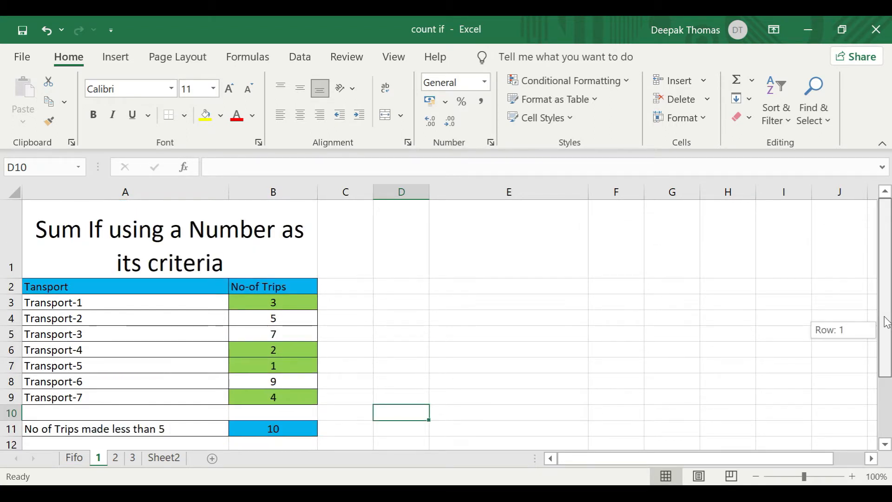
{"action": "left_click_drag", "start_coordinate": [886, 322], "coordinate": [885, 321]}
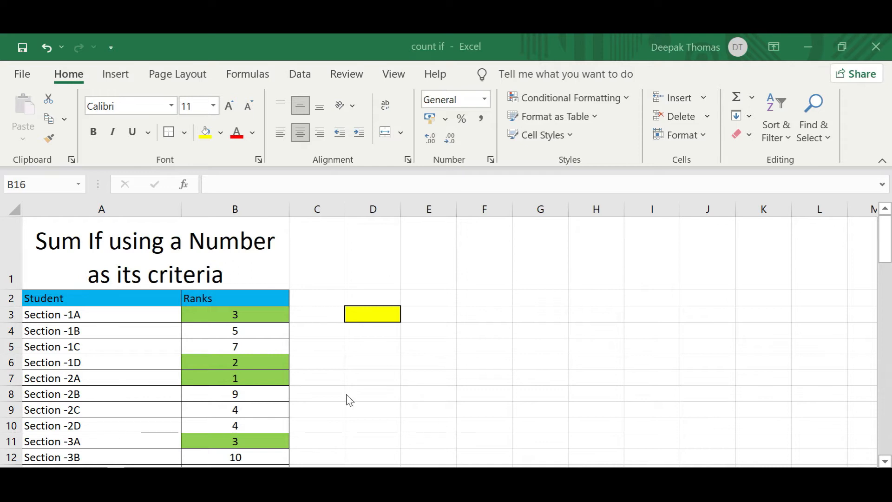
Step: Examine the student Ranks table, the yellow criteria cell D3 and the description in row 16
{"action": "scroll", "coordinate": [310, 387], "scroll_direction": "down", "scroll_amount": 1}
{"action": "scroll", "coordinate": [310, 388], "scroll_direction": "down", "scroll_amount": 3}
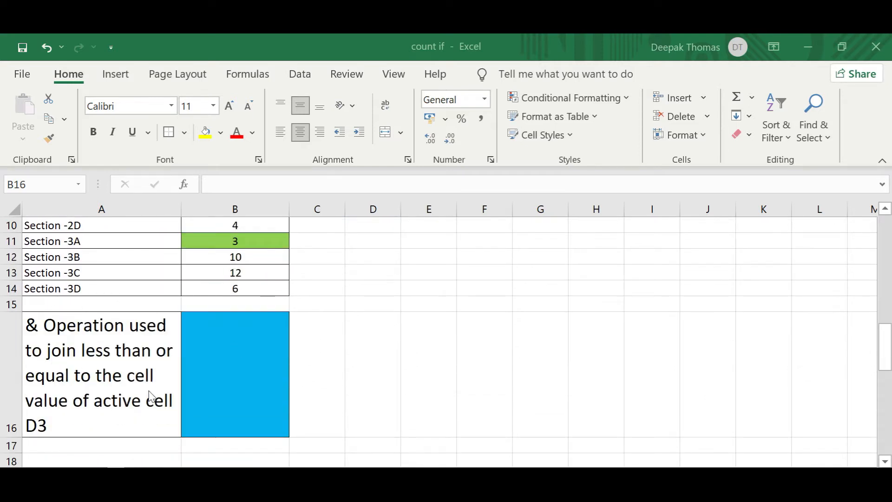
{"action": "scroll", "coordinate": [162, 368], "scroll_direction": "up", "scroll_amount": 4}
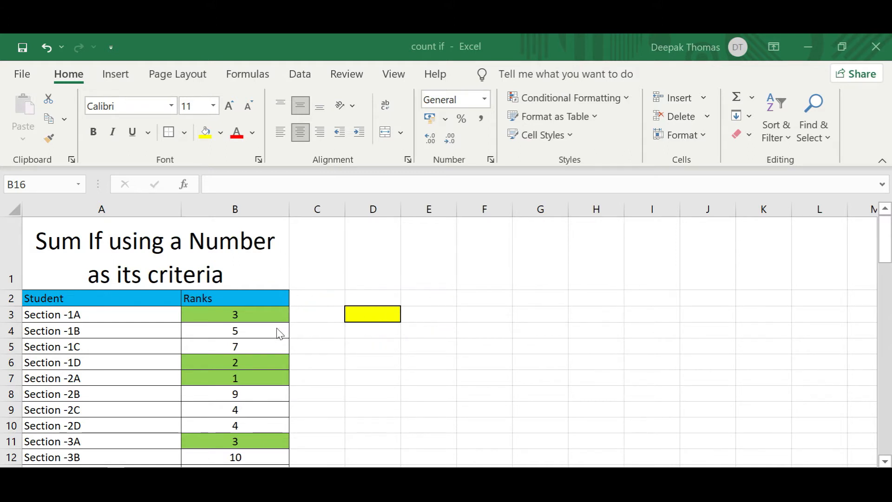
{"action": "scroll", "coordinate": [278, 332], "scroll_direction": "down", "scroll_amount": 2}
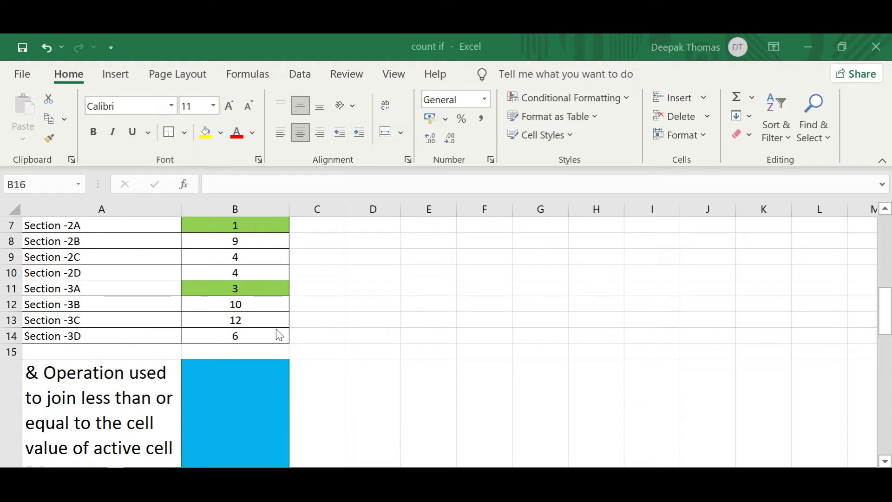
{"action": "scroll", "coordinate": [279, 335], "scroll_direction": "up", "scroll_amount": 2}
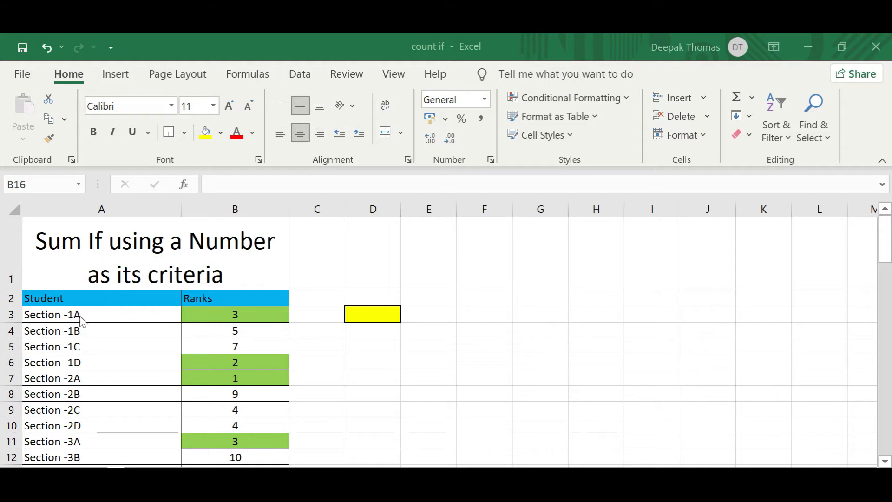
{"action": "scroll", "coordinate": [82, 320], "scroll_direction": "down", "scroll_amount": 1}
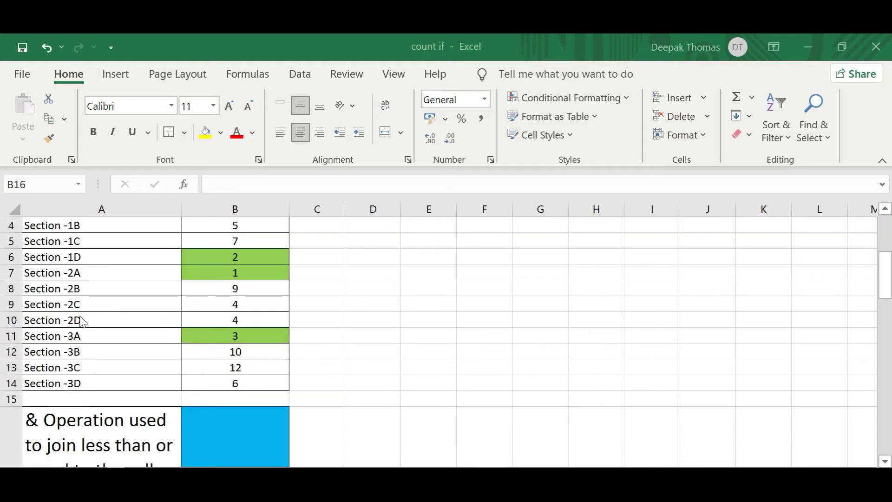
{"action": "scroll", "coordinate": [219, 421], "scroll_direction": "down", "scroll_amount": 1}
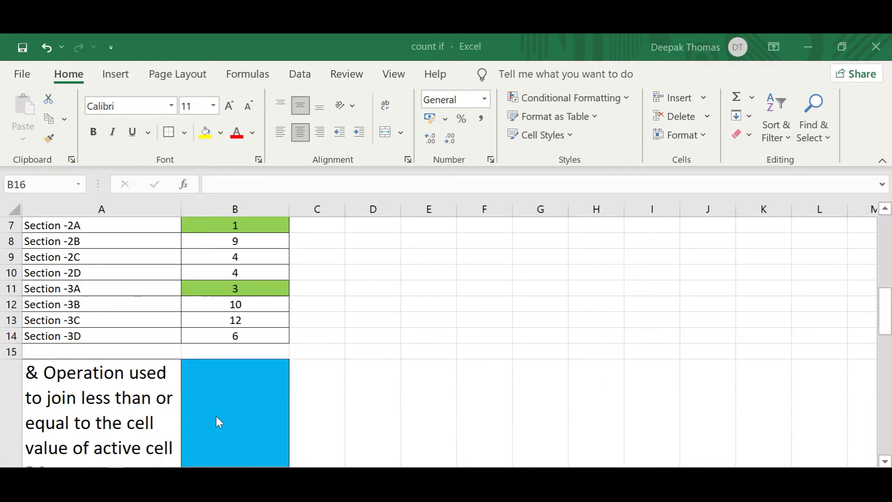
Step: Enter =SUMIF(B3:B14,"<="&D3) in cell B16 to total the ranks less than or equal to the value of D3
{"action": "left_click", "coordinate": [216, 416]}
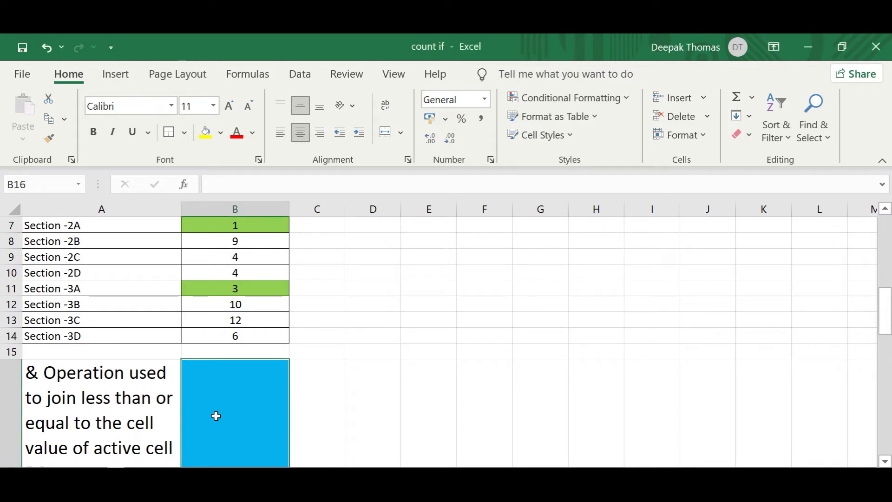
{"action": "type", "text": "=sum"}
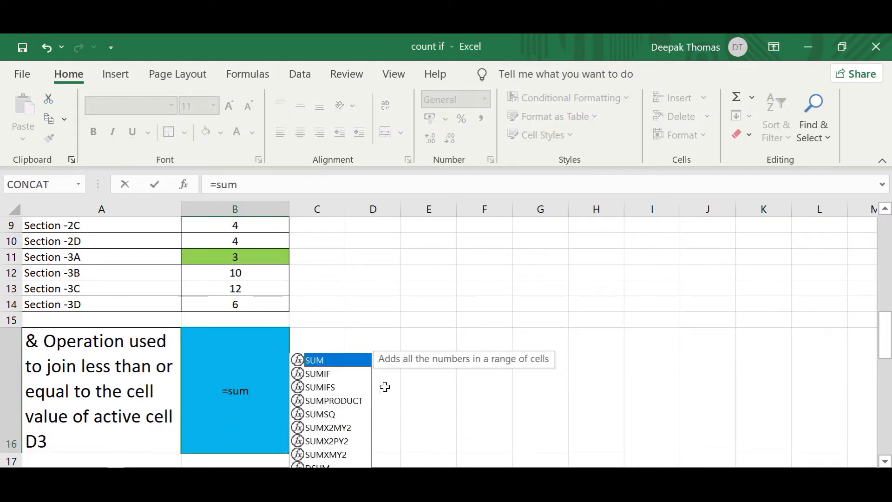
{"action": "double_click", "coordinate": [333, 374]}
{"action": "scroll", "coordinate": [333, 374], "scroll_direction": "up", "scroll_amount": 3}
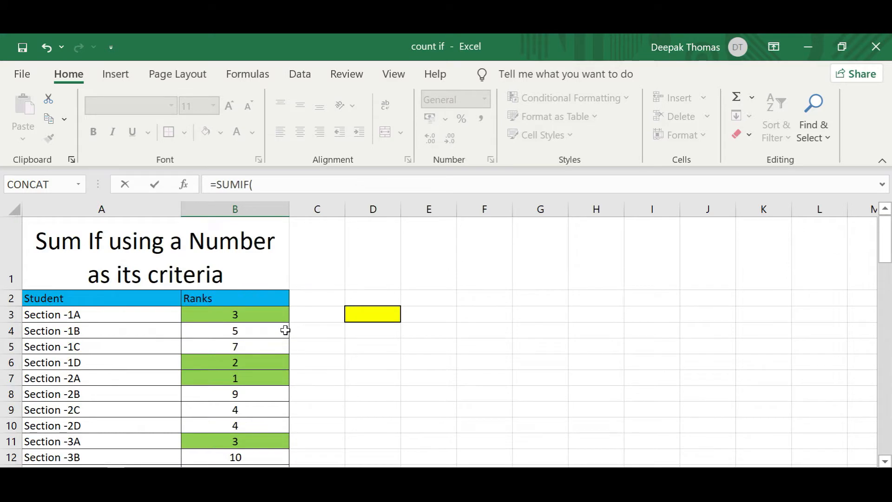
{"action": "left_click_drag", "start_coordinate": [279, 315], "coordinate": [276, 410]}
{"action": "type", "text": ","}
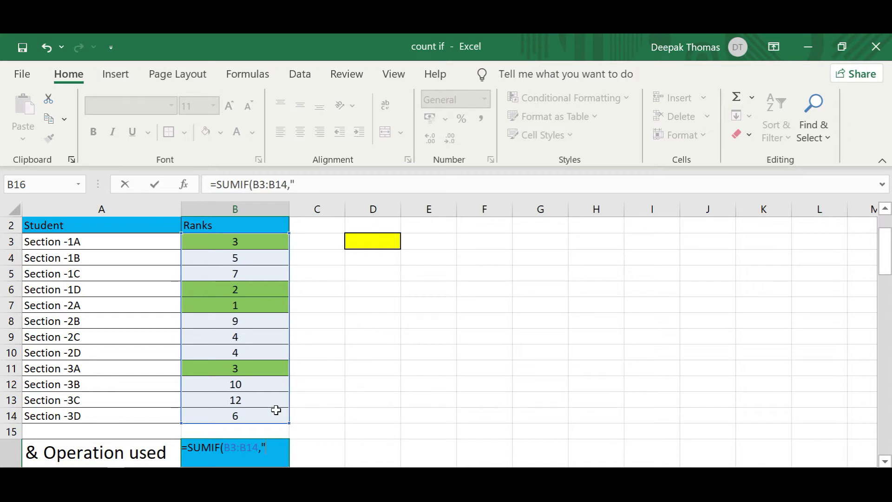
{"action": "type", "text": "\"<=\"&"}
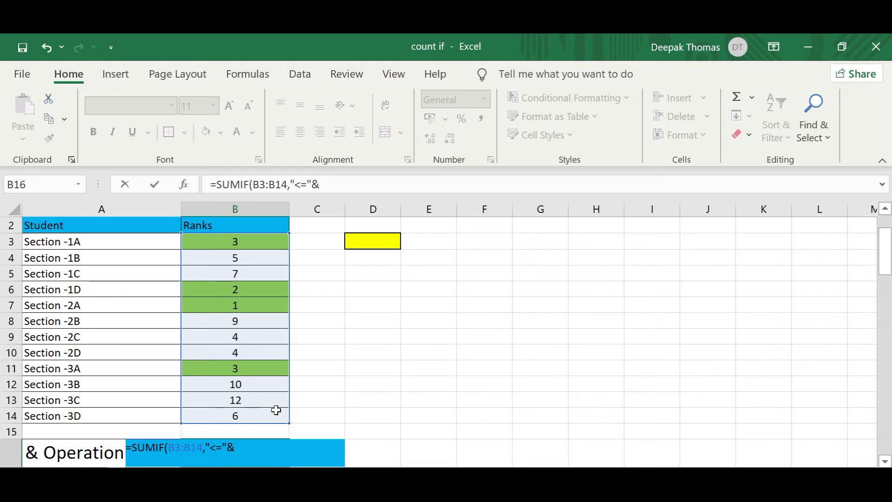
{"action": "scroll", "coordinate": [361, 291], "scroll_direction": "up", "scroll_amount": 1}
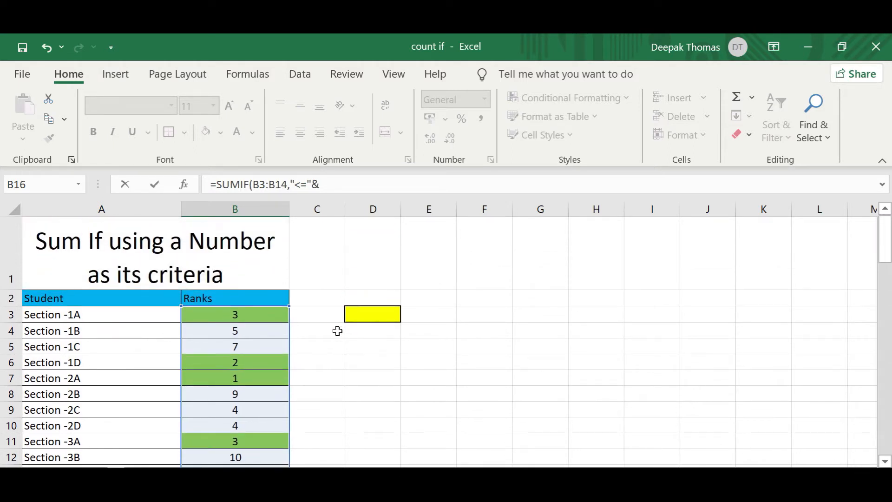
{"action": "left_click", "coordinate": [370, 316]}
{"action": "key", "text": "Return"}
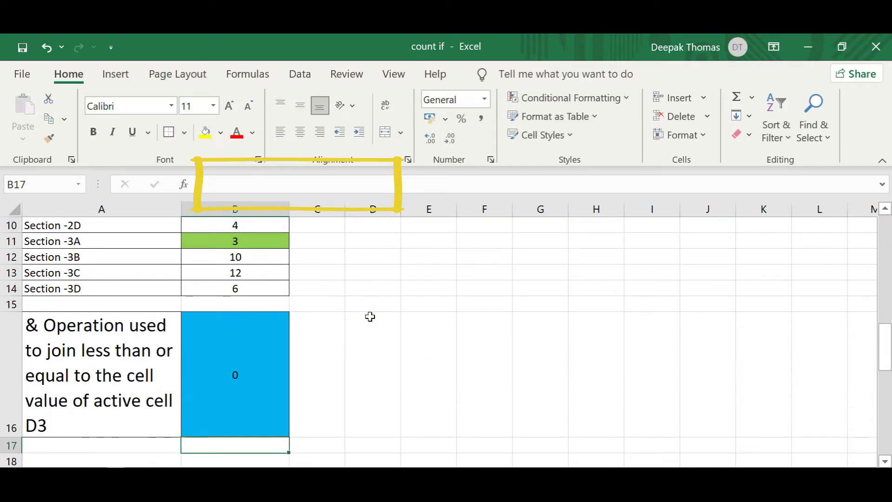
Step: Enter 5 in the yellow criteria cell D3 and check the SUMIF result in B16
{"action": "scroll", "coordinate": [553, 322], "scroll_direction": "up", "scroll_amount": 2}
{"action": "scroll", "coordinate": [554, 322], "scroll_direction": "up", "scroll_amount": 1}
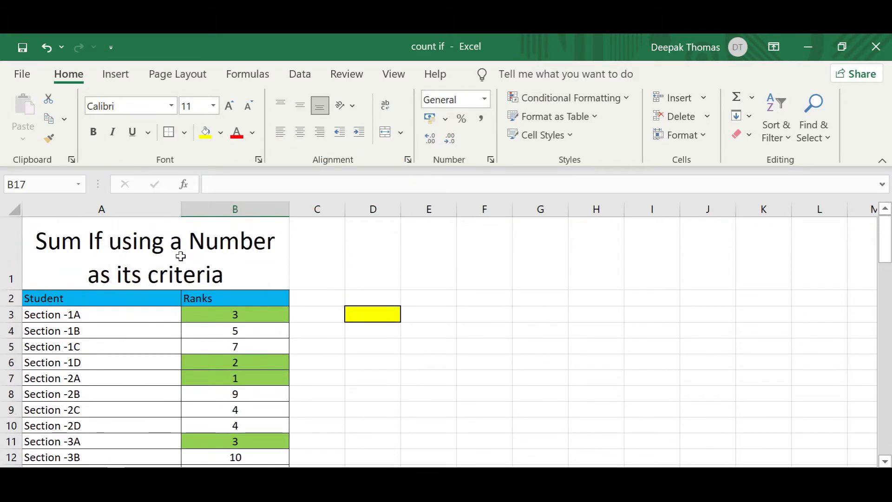
{"action": "left_click", "coordinate": [371, 313]}
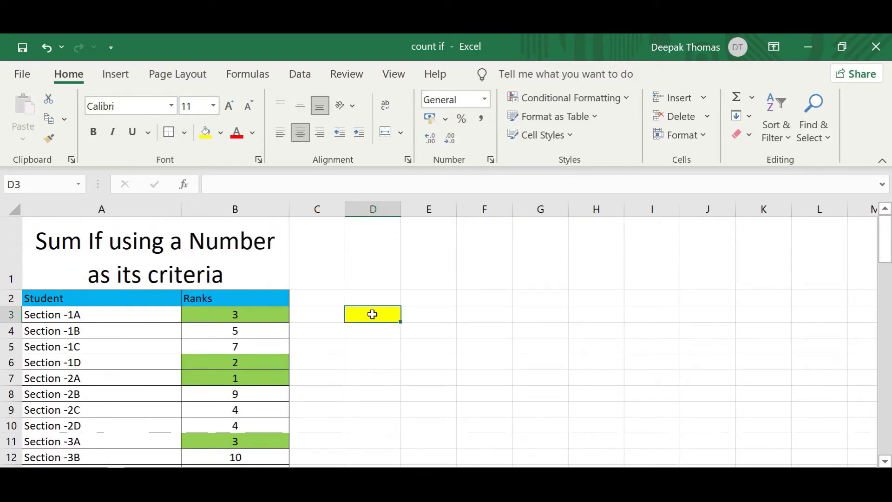
{"action": "type", "text": "5"}
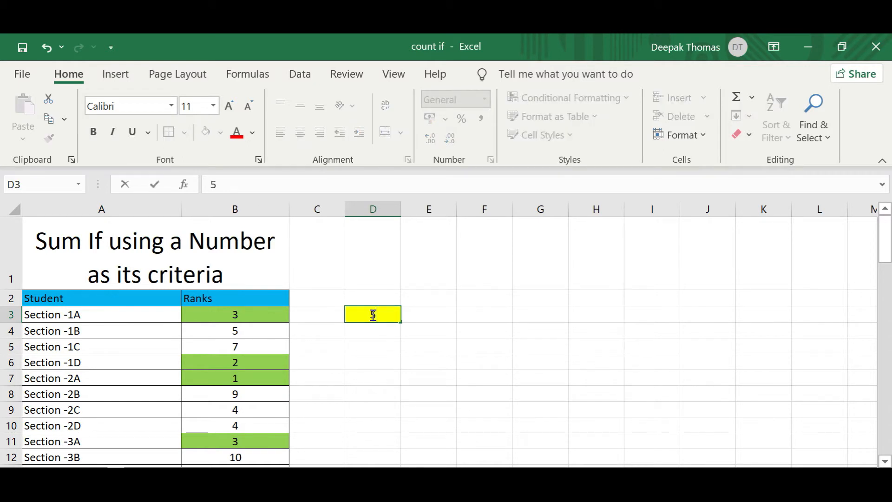
{"action": "key", "text": "Return"}
{"action": "scroll", "coordinate": [387, 333], "scroll_direction": "down", "scroll_amount": 3}
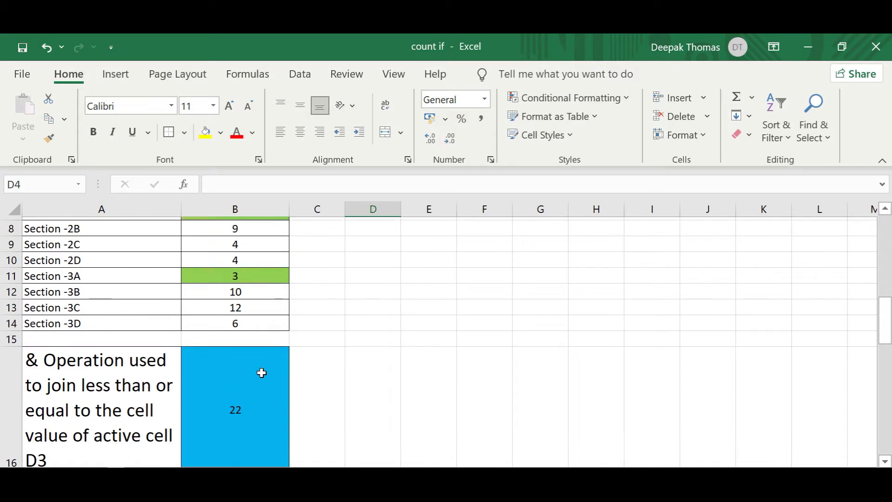
Step: Check the ranks less than or equal to 5 by selecting B3:B4, B6:B7, B9:B10 and B11 together, then clear the selection
{"action": "scroll", "coordinate": [260, 371], "scroll_direction": "up", "scroll_amount": 2}
{"action": "scroll", "coordinate": [244, 230], "scroll_direction": "up", "scroll_amount": 1}
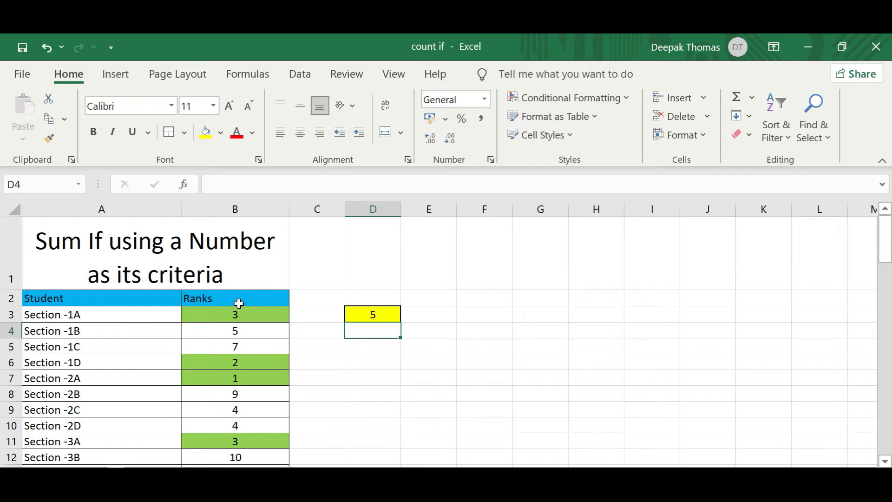
{"action": "scroll", "coordinate": [237, 307], "scroll_direction": "down", "scroll_amount": 2}
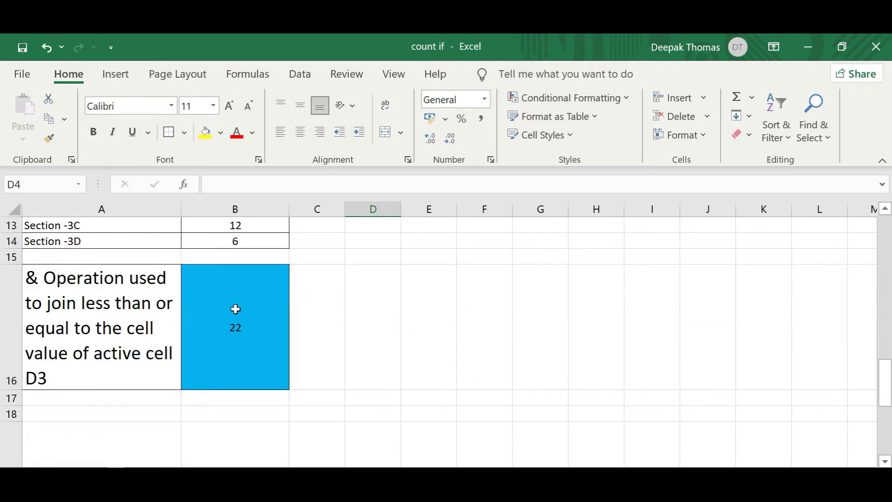
{"action": "scroll", "coordinate": [238, 308], "scroll_direction": "up", "scroll_amount": 3}
{"action": "scroll", "coordinate": [235, 307], "scroll_direction": "up", "scroll_amount": 1}
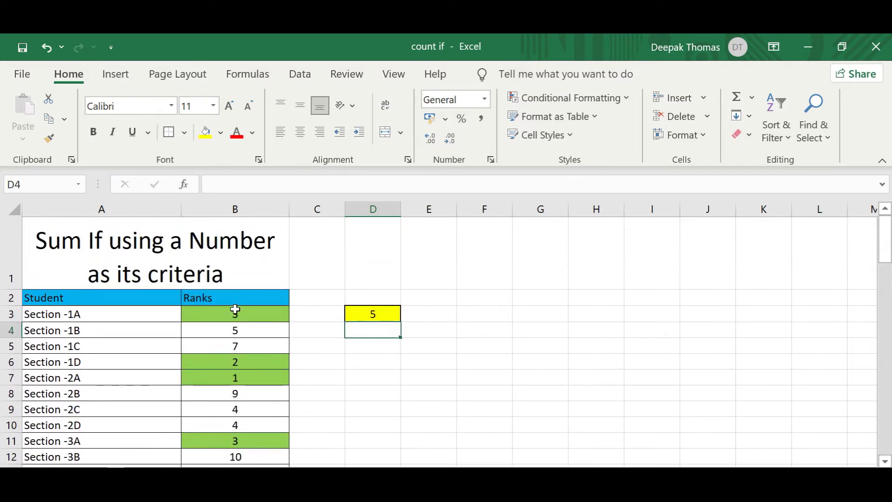
{"action": "left_click", "coordinate": [242, 315]}
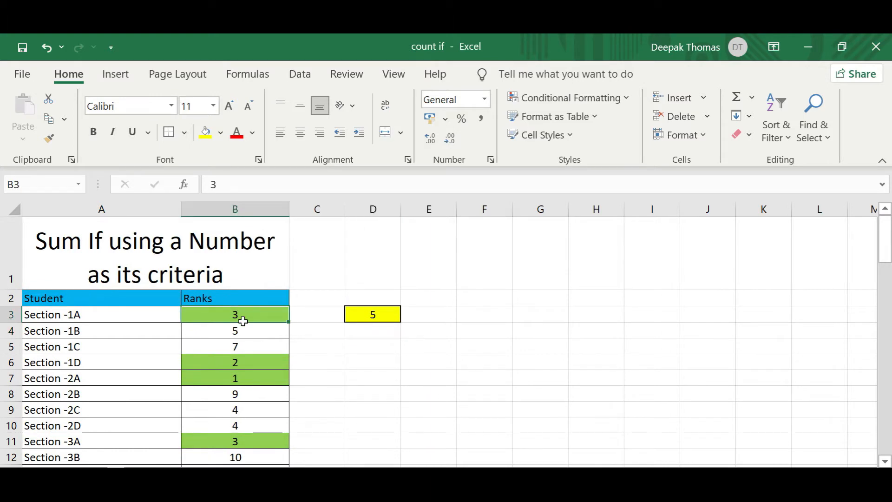
{"action": "left_click_drag", "start_coordinate": [242, 320], "coordinate": [249, 333]}
{"action": "left_click_drag", "start_coordinate": [250, 364], "coordinate": [243, 424], "text": "ctrl"}
{"action": "left_click", "coordinate": [242, 437], "text": "ctrl"}
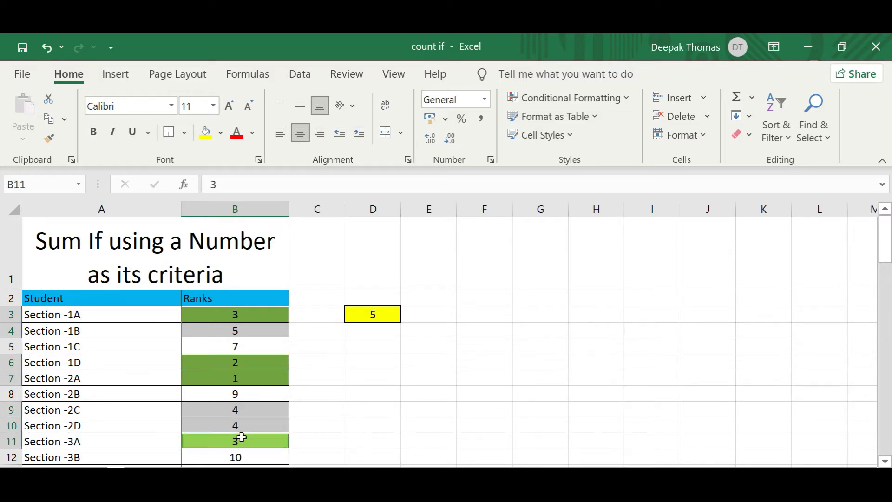
{"action": "scroll", "coordinate": [597, 404], "scroll_direction": "down", "scroll_amount": 1}
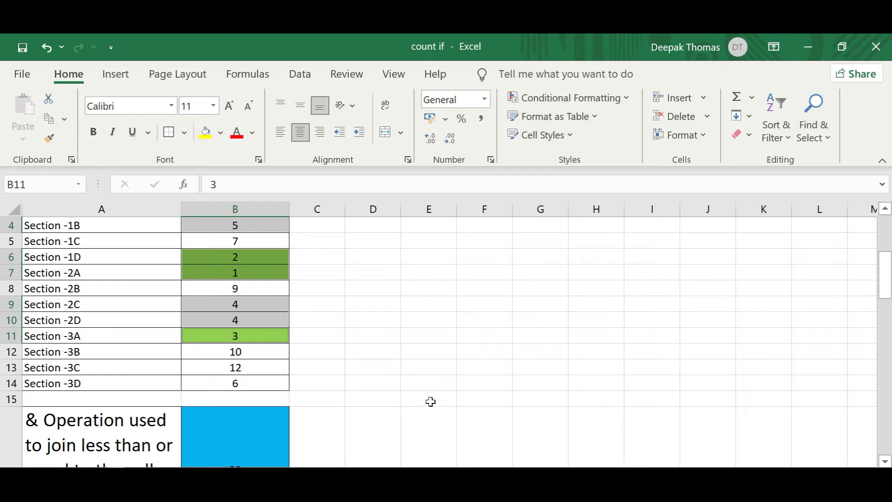
{"action": "scroll", "coordinate": [438, 406], "scroll_direction": "up", "scroll_amount": 1}
{"action": "left_click", "coordinate": [397, 393]}
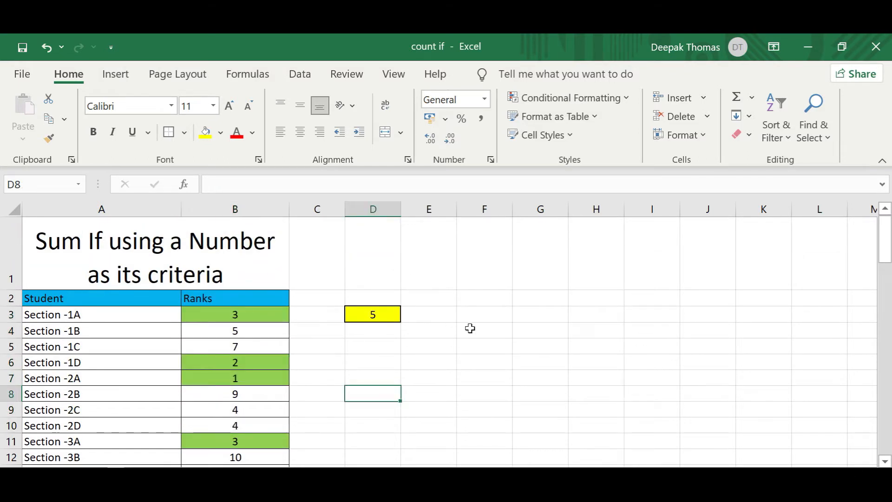
Step: Review the SUMIF formula in cell B16 against the criteria value in D3
{"action": "scroll", "coordinate": [470, 329], "scroll_direction": "down", "scroll_amount": 1}
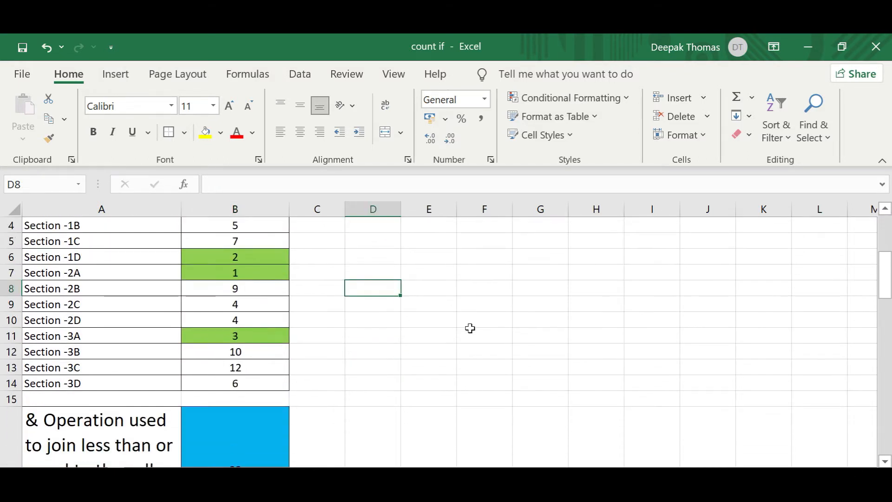
{"action": "scroll", "coordinate": [470, 329], "scroll_direction": "down", "scroll_amount": 2}
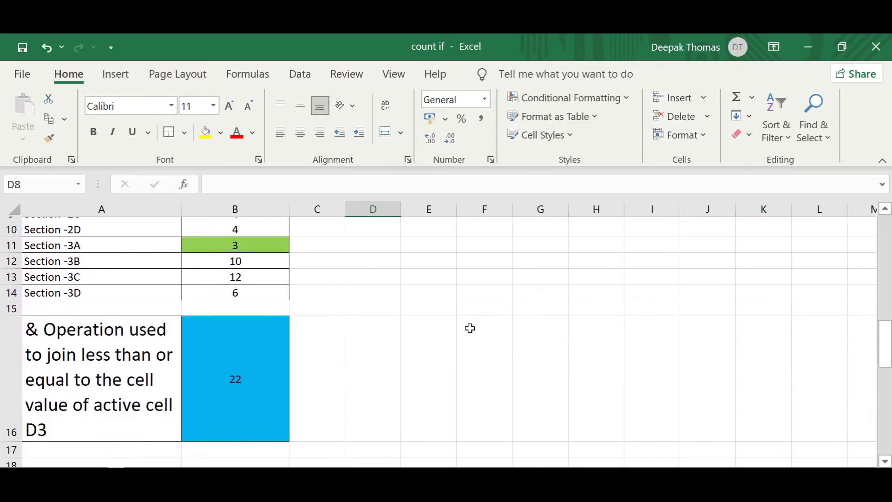
{"action": "left_click", "coordinate": [216, 388]}
{"action": "scroll", "coordinate": [377, 372], "scroll_direction": "up", "scroll_amount": 3}
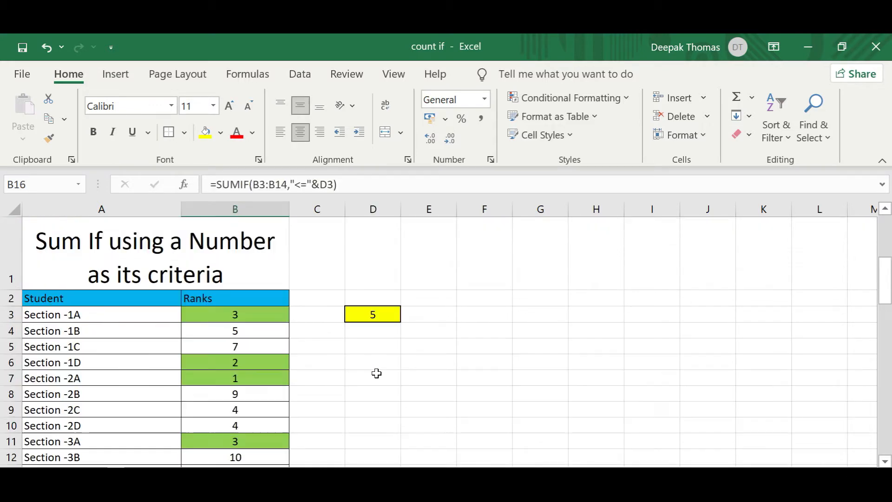
Step: Change the criteria value in D3 to 2 and check the total in B16
{"action": "left_click", "coordinate": [381, 309]}
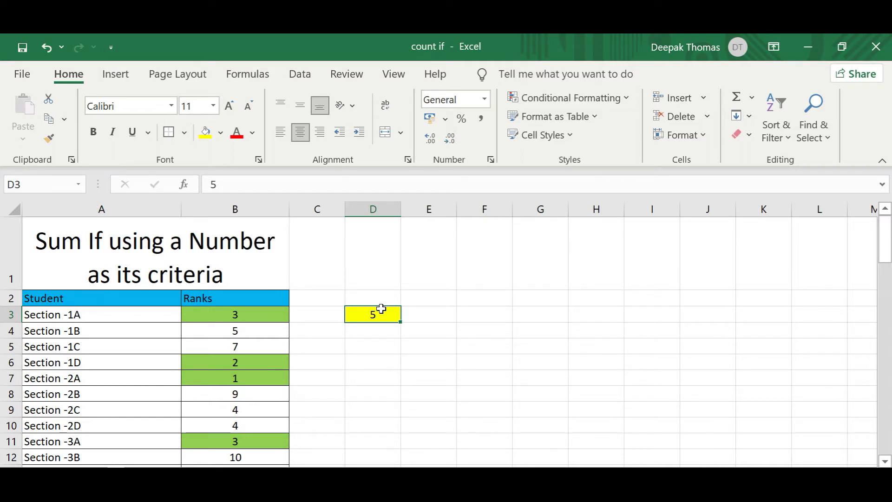
{"action": "type", "text": "2"}
{"action": "key", "text": "Return"}
{"action": "scroll", "coordinate": [378, 319], "scroll_direction": "down", "scroll_amount": 3}
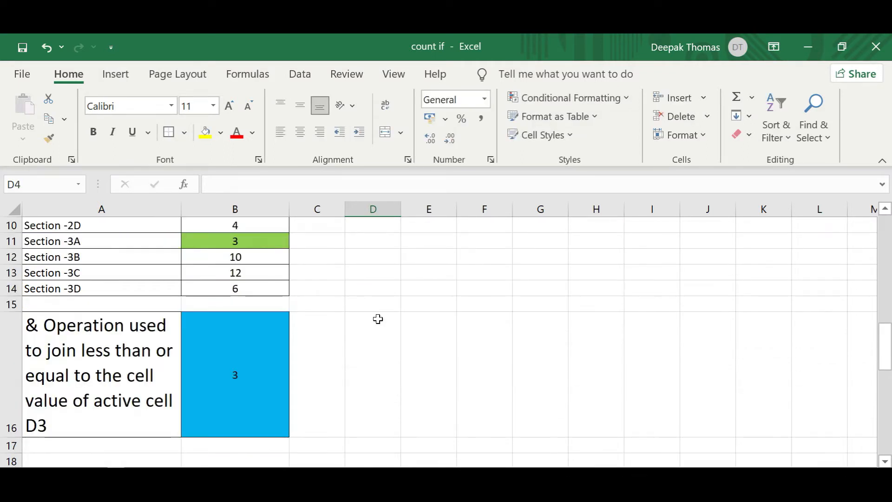
Step: Set the criteria value in D3 to 6 and compare the total in B16 with the ranks table
{"action": "scroll", "coordinate": [377, 318], "scroll_direction": "up", "scroll_amount": 3}
{"action": "left_click", "coordinate": [377, 319]}
{"action": "type", "text": "6"}
{"action": "key", "text": "Return"}
{"action": "scroll", "coordinate": [380, 380], "scroll_direction": "down", "scroll_amount": 5}
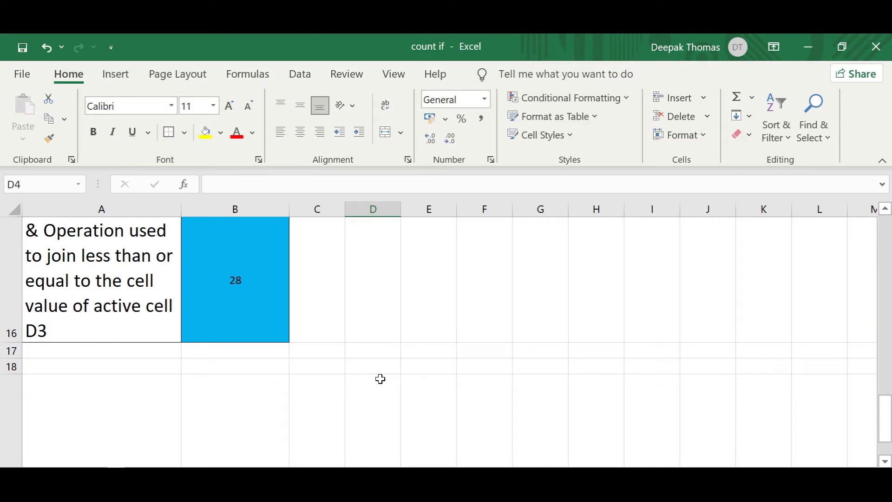
{"action": "scroll", "coordinate": [380, 380], "scroll_direction": "up", "scroll_amount": 1}
{"action": "scroll", "coordinate": [380, 379], "scroll_direction": "up", "scroll_amount": 4}
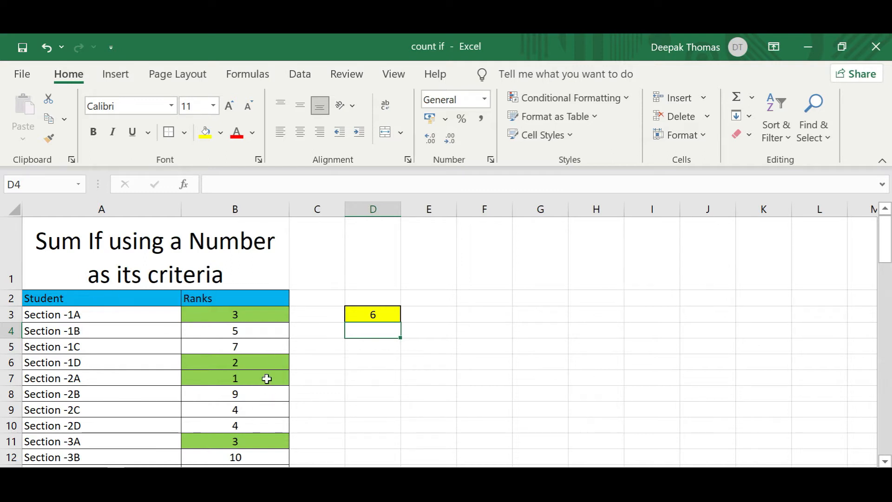
{"action": "left_click", "coordinate": [393, 309]}
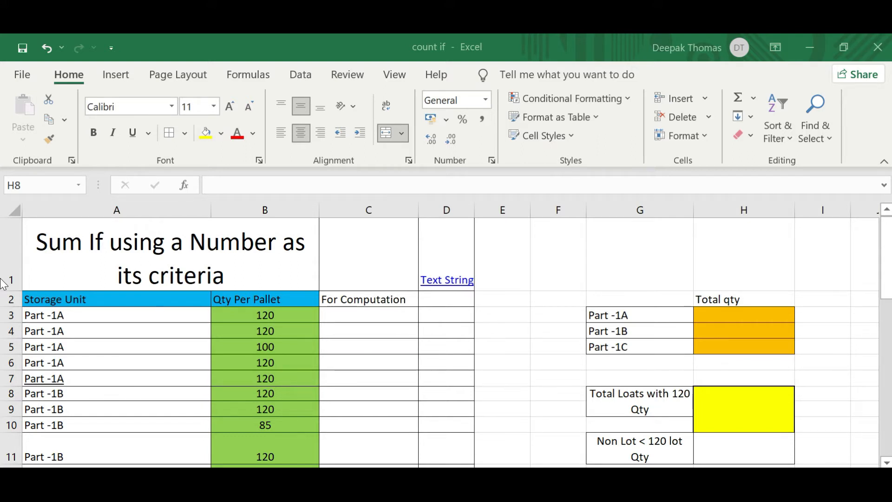
Step: Fill the For Computation column of the storage unit table with 1 in every part row, starting at C3
{"action": "scroll", "coordinate": [4, 261], "scroll_direction": "down", "scroll_amount": 5}
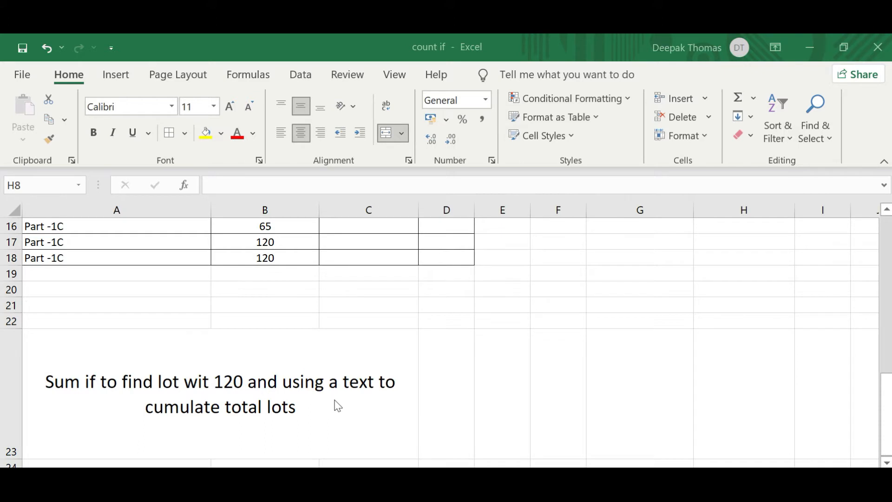
{"action": "scroll", "coordinate": [338, 406], "scroll_direction": "up", "scroll_amount": 5}
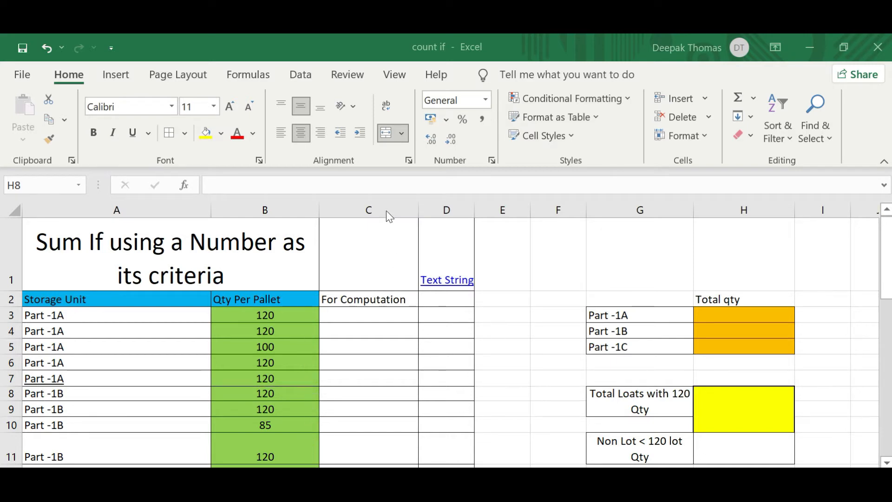
{"action": "key", "text": "shift+Down"}
{"action": "left_click", "coordinate": [368, 313]}
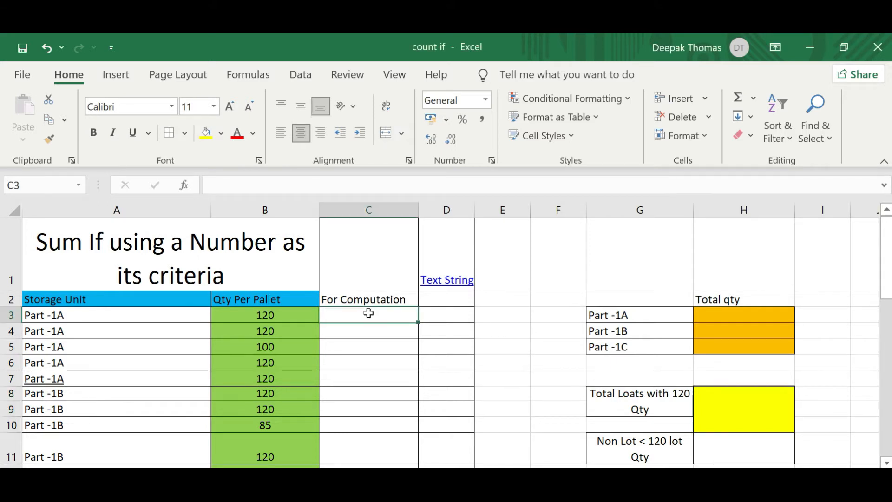
{"action": "mouse_move", "coordinate": [367, 315]}
{"action": "left_mouse_down"}
{"action": "mouse_move", "coordinate": [371, 465]}
{"action": "mouse_move", "coordinate": [377, 454]}
{"action": "left_mouse_up"}
{"action": "type", "text": "1"}
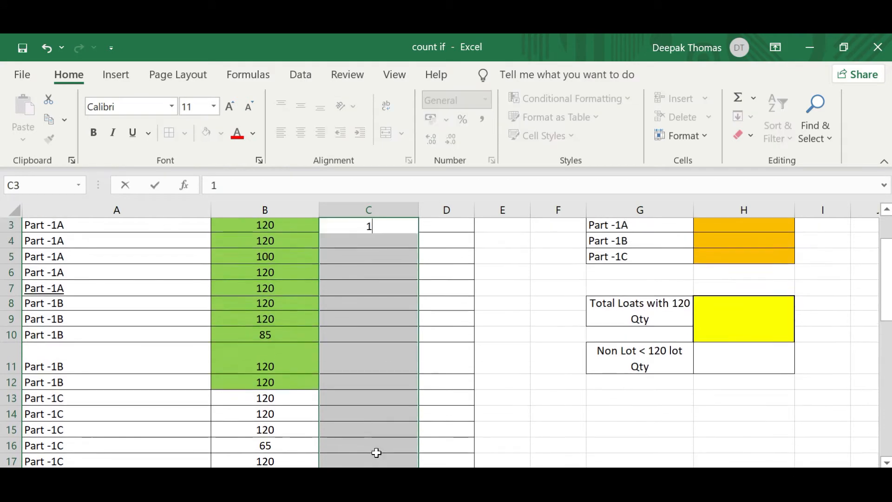
{"action": "key", "text": "ctrl+Return"}
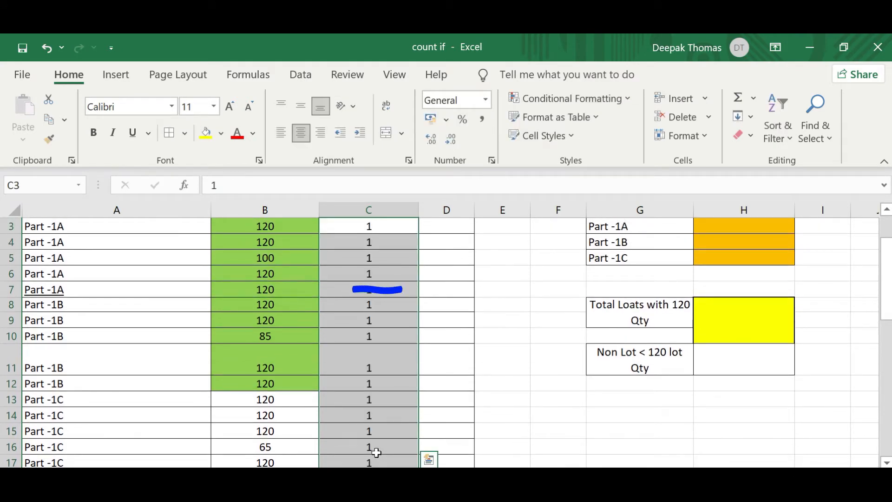
Step: Enter =IF(B3<>120,"Non lot","") in cell D3 to flag pallet quantities other than 120
{"action": "scroll", "coordinate": [375, 452], "scroll_direction": "up", "scroll_amount": 1}
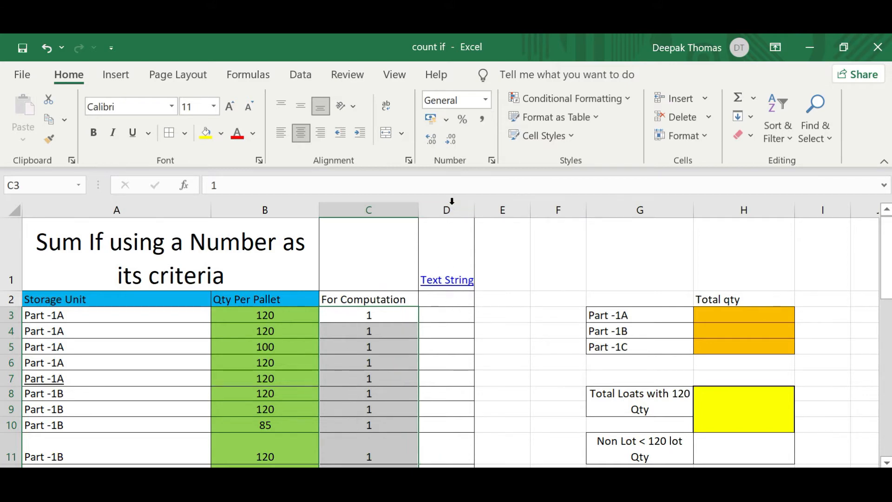
{"action": "left_click", "coordinate": [434, 311]}
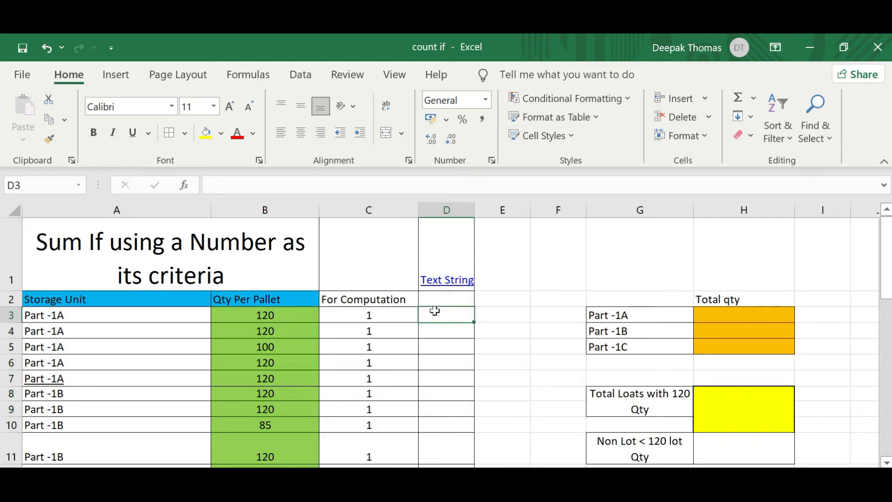
{"action": "type", "text": "=if"}
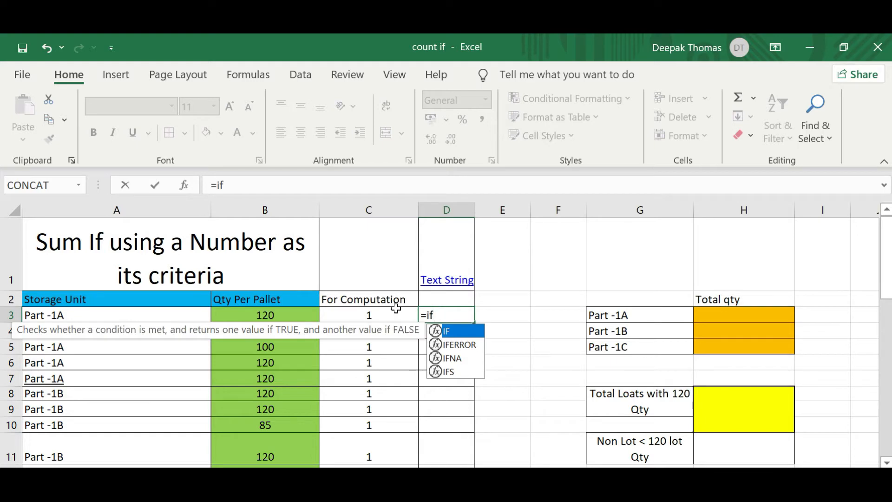
{"action": "double_click", "coordinate": [460, 332]}
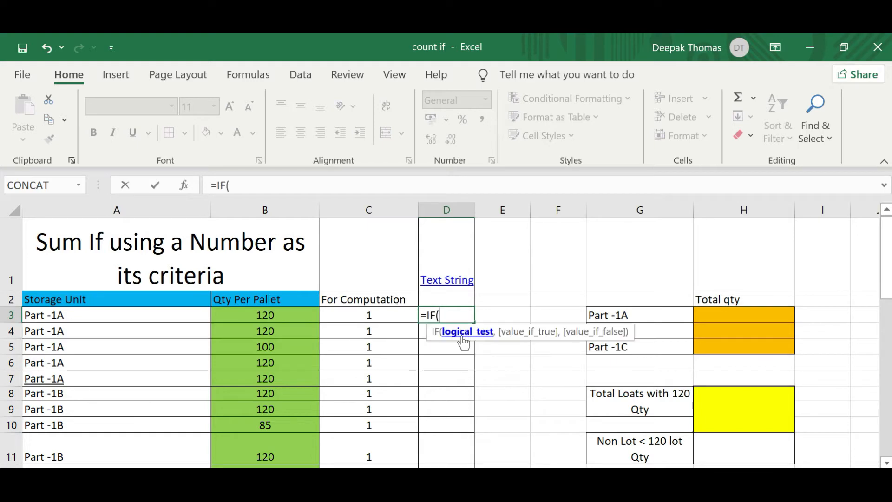
{"action": "left_click", "coordinate": [274, 315]}
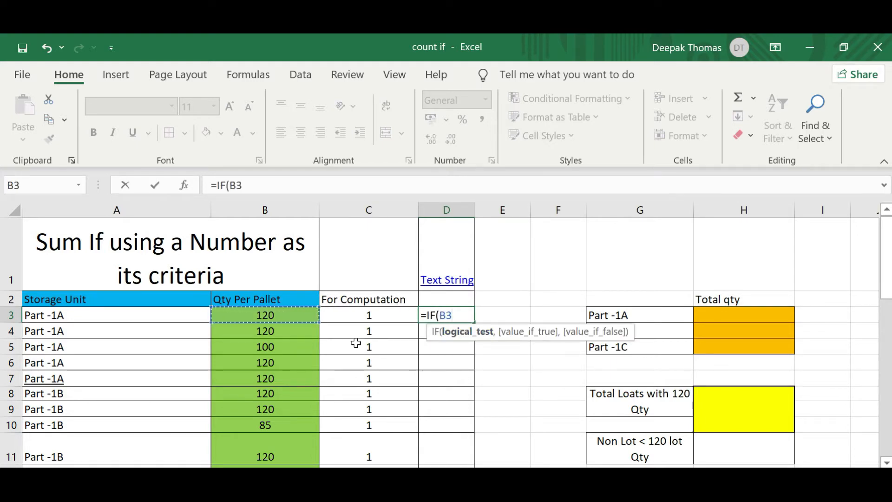
{"action": "type", "text": "<>120"}
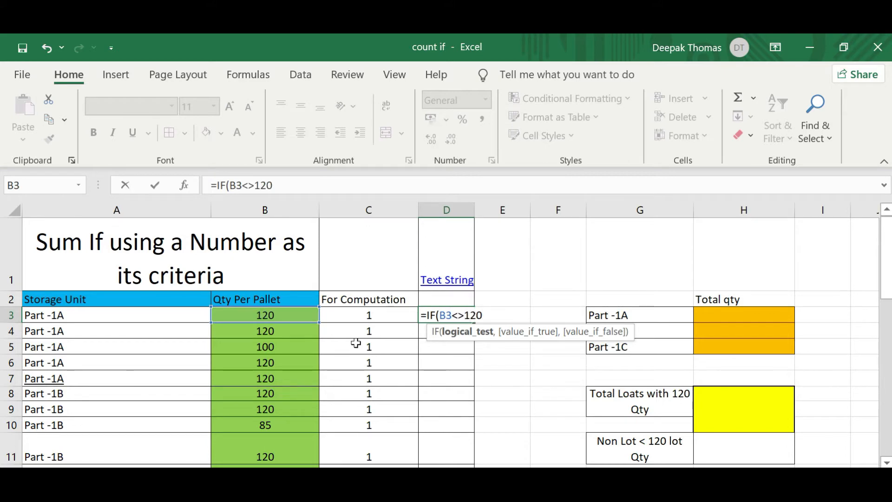
{"action": "type", "text": ",\""}
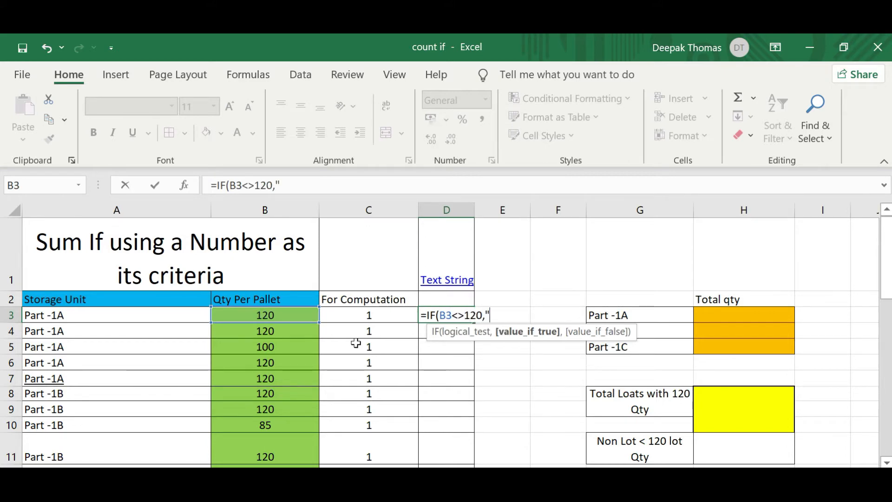
{"action": "type", "text": "No"}
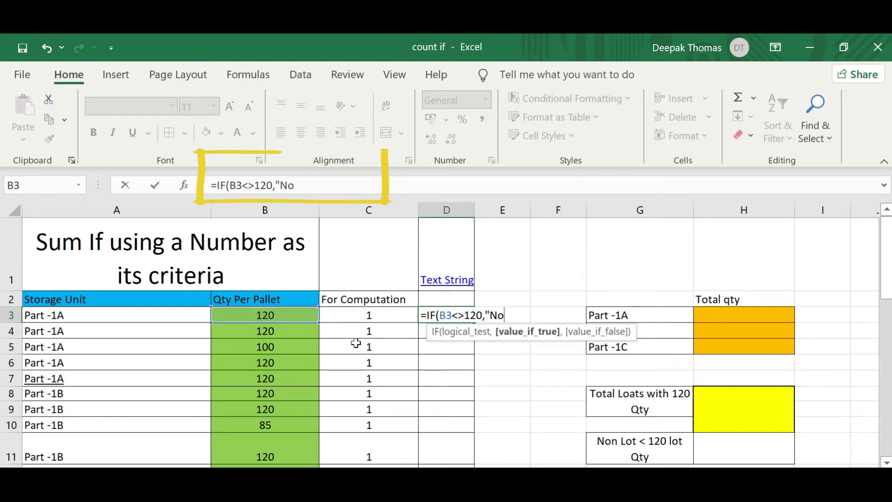
{"action": "type", "text": "n lo"}
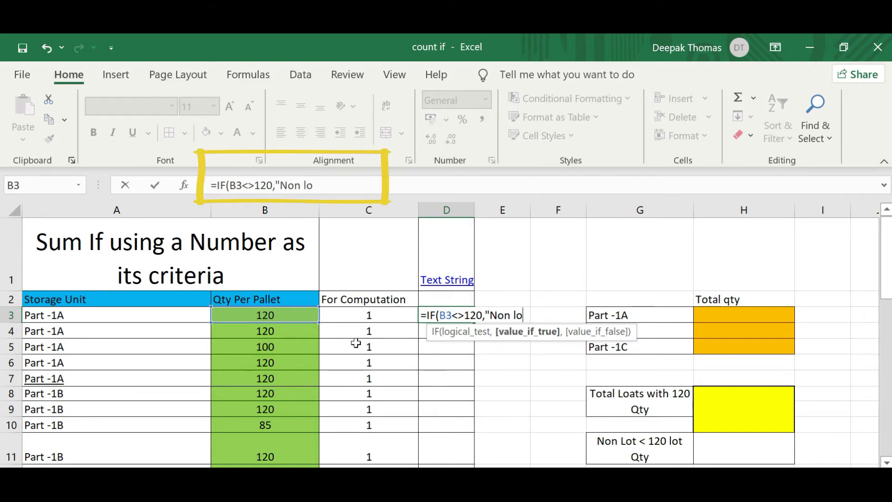
{"action": "type", "text": "t\","}
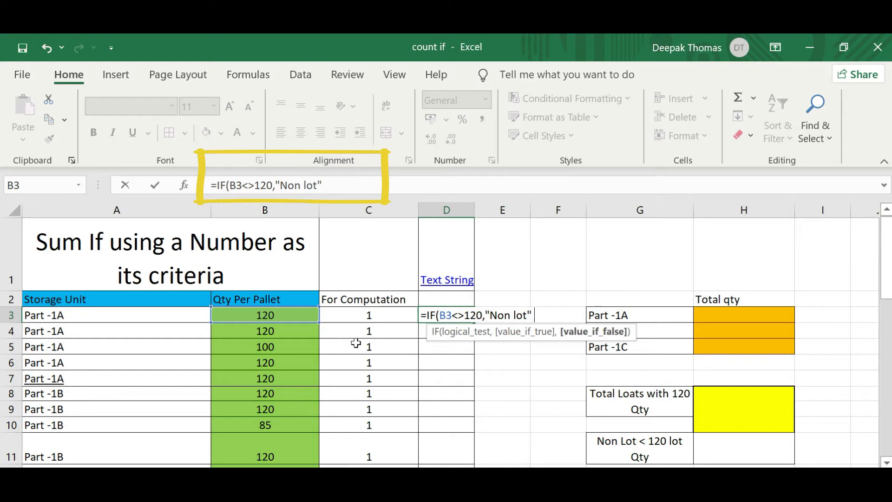
{"action": "type", "text": "\"\")"}
{"action": "key", "text": "Return"}
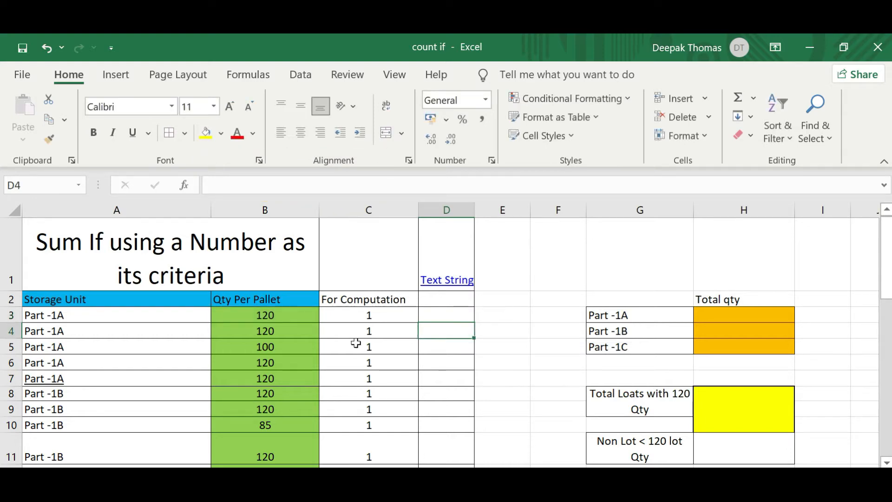
Step: Fill the Non lot formula in D3 down through every part row of the storage unit table
{"action": "left_click", "coordinate": [424, 312]}
{"action": "left_click_drag", "start_coordinate": [473, 322], "coordinate": [449, 440]}
{"action": "scroll", "coordinate": [449, 437], "scroll_direction": "up", "scroll_amount": 2}
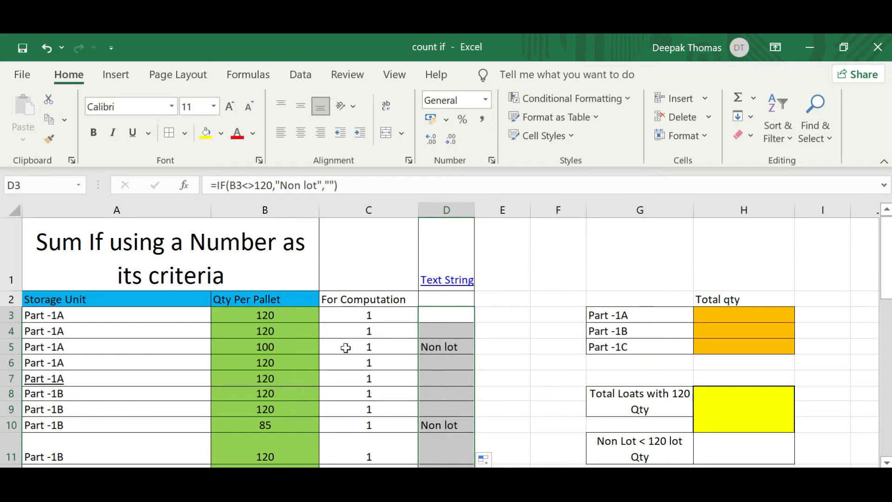
Step: Enter =SUMIF(A3:A18,G3,B3:B18) in cell H3 to total the pallet quantities of Part -1A
{"action": "left_click", "coordinate": [734, 317]}
{"action": "left_click", "coordinate": [675, 318]}
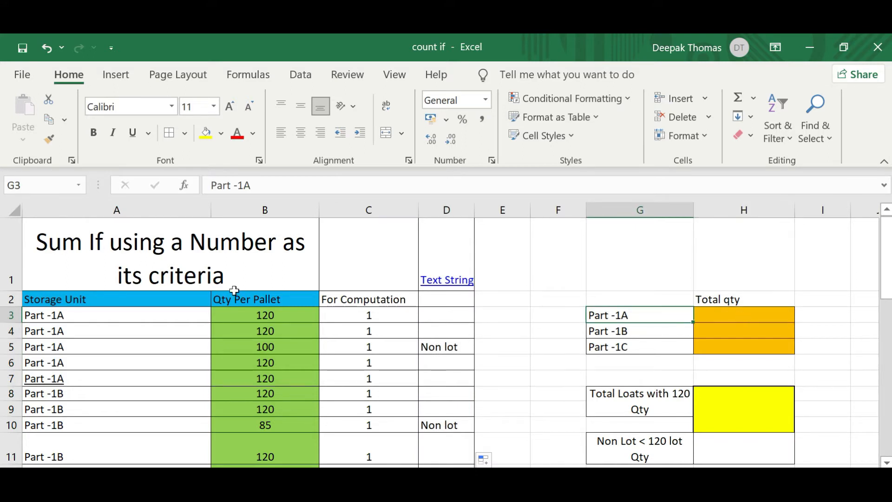
{"action": "left_click", "coordinate": [733, 316]}
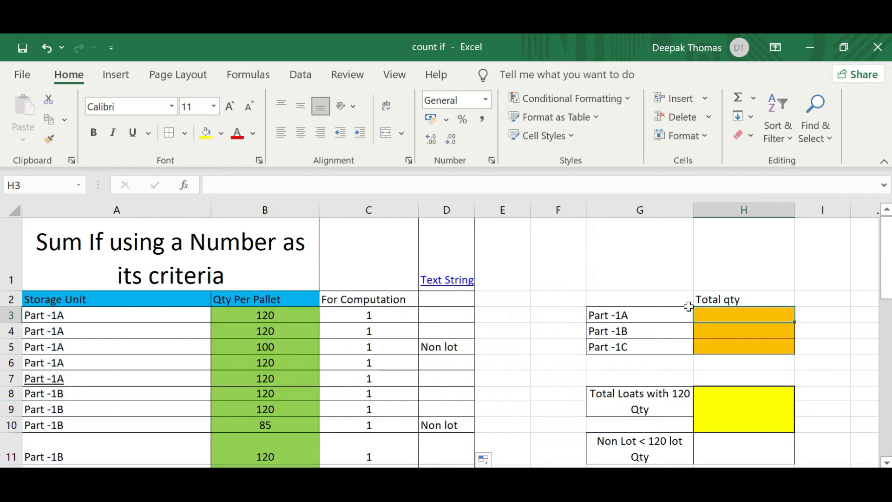
{"action": "type", "text": "="}
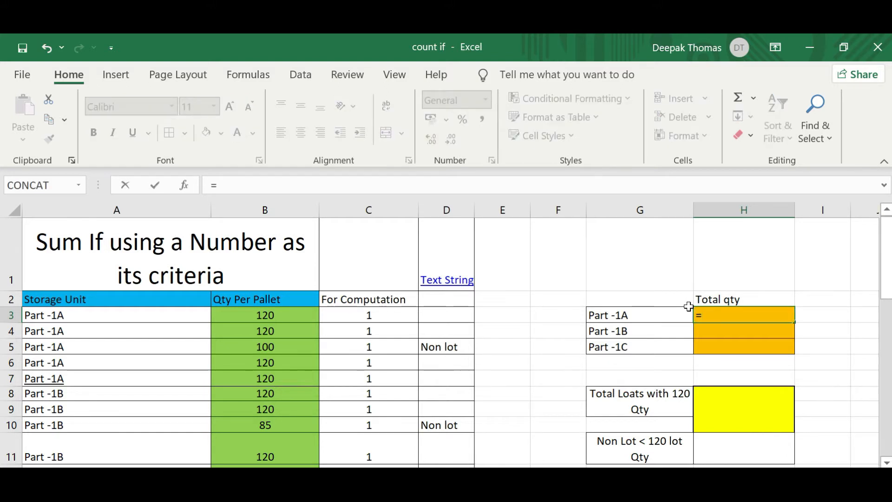
{"action": "type", "text": "sum"}
{"action": "left_click", "coordinate": [751, 347]}
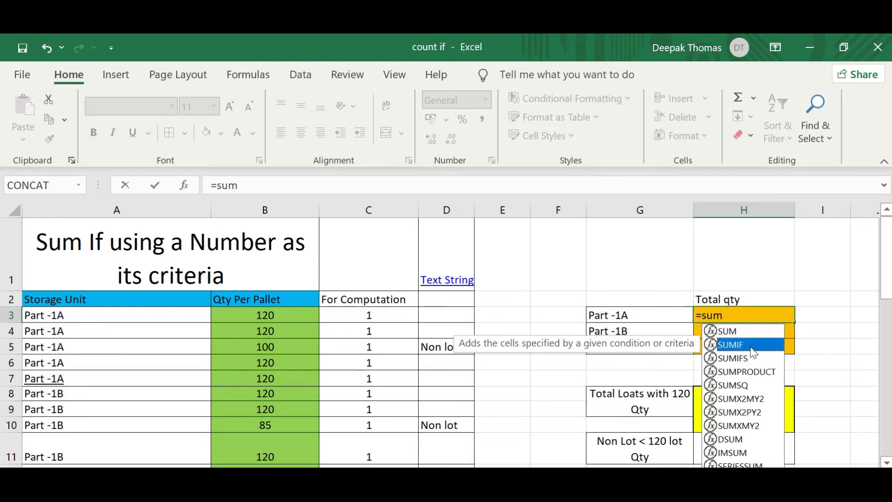
{"action": "double_click", "coordinate": [750, 346]}
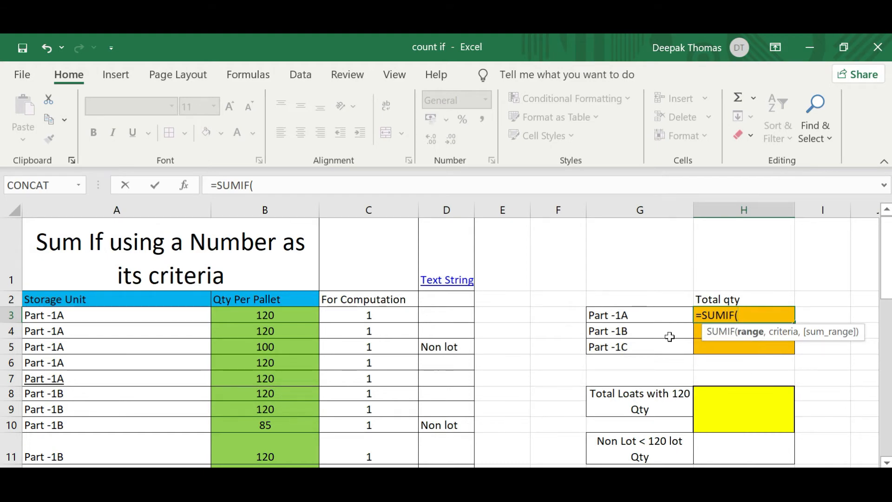
{"action": "left_click_drag", "start_coordinate": [153, 311], "coordinate": [140, 442]}
{"action": "scroll", "coordinate": [157, 420], "scroll_direction": "up", "scroll_amount": 2}
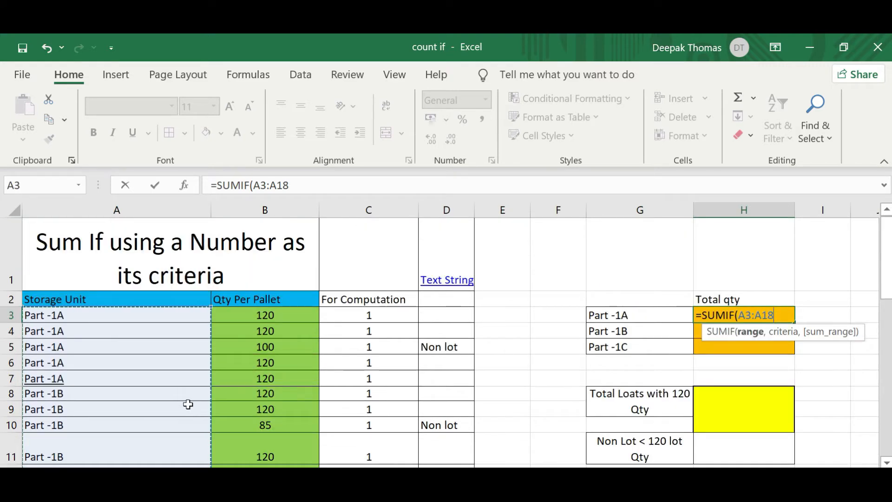
{"action": "scroll", "coordinate": [188, 404], "scroll_direction": "down", "scroll_amount": 1}
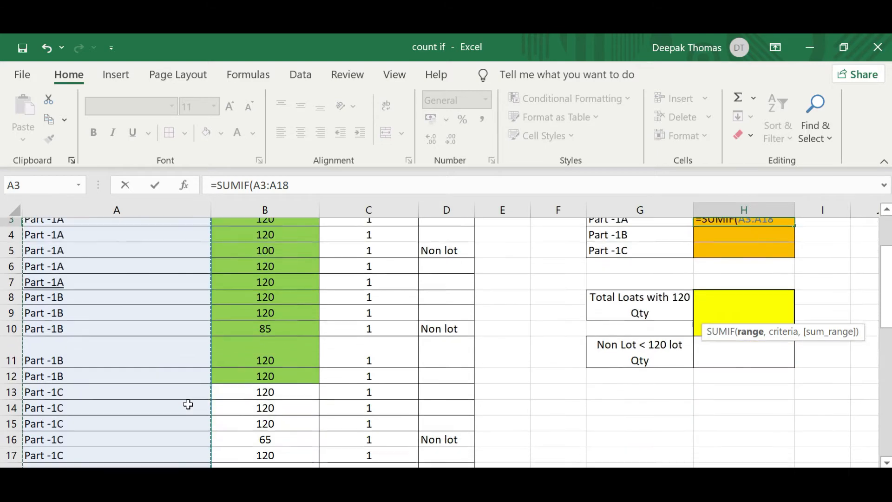
{"action": "scroll", "coordinate": [188, 404], "scroll_direction": "up", "scroll_amount": 1}
{"action": "type", "text": ","}
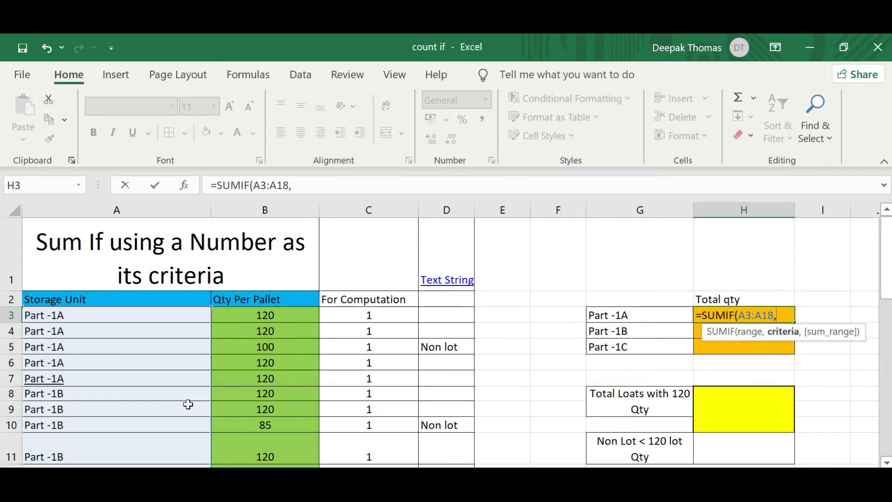
{"action": "left_click", "coordinate": [641, 316]}
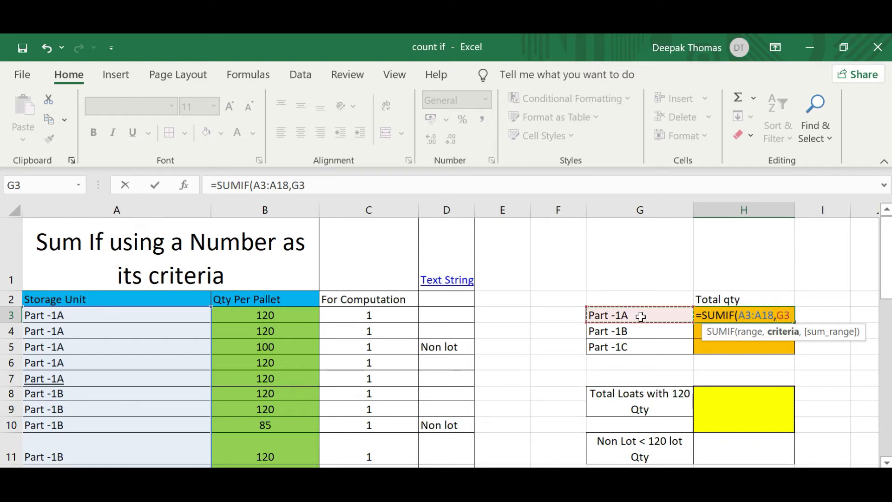
{"action": "type", "text": ","}
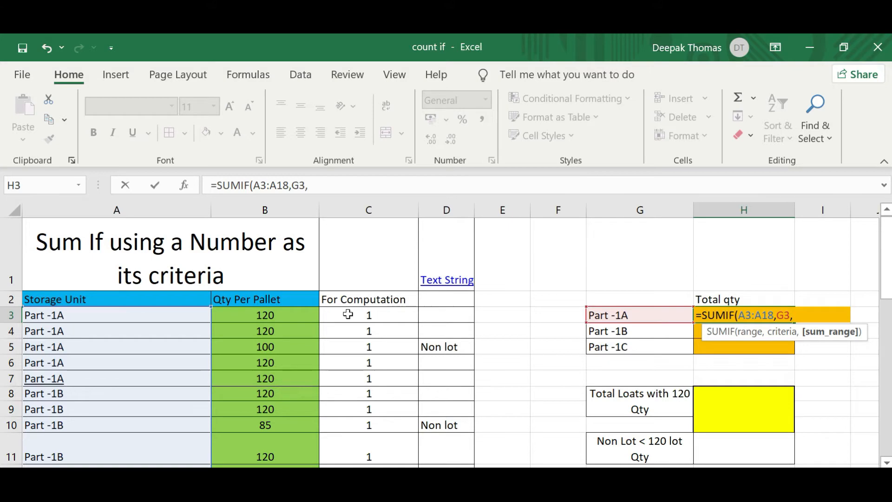
{"action": "left_click_drag", "start_coordinate": [279, 312], "coordinate": [285, 432]}
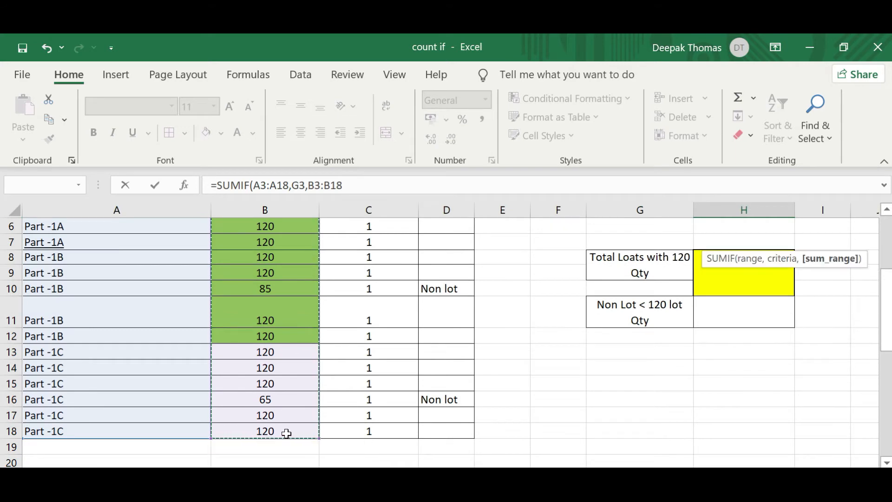
{"action": "key", "text": "Return"}
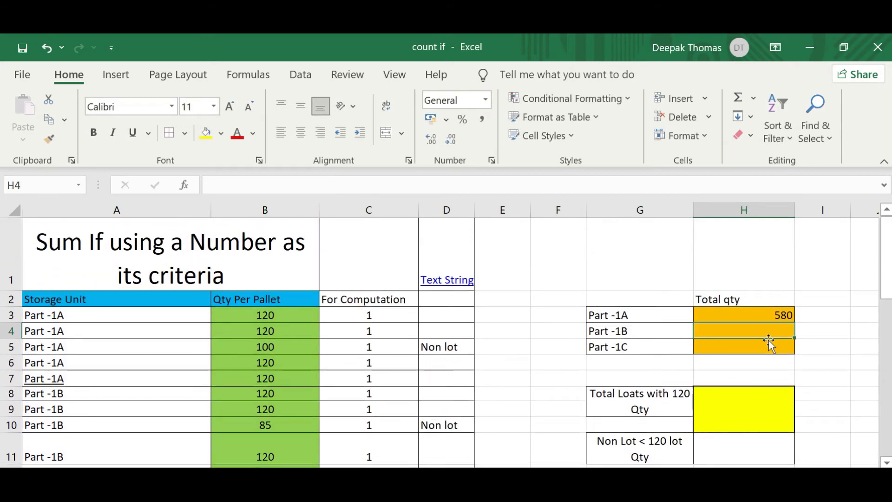
Step: Copy the SUMIF formula in H3 down to H5 to total the quantities of Part -1B and Part -1C
{"action": "left_click", "coordinate": [728, 311]}
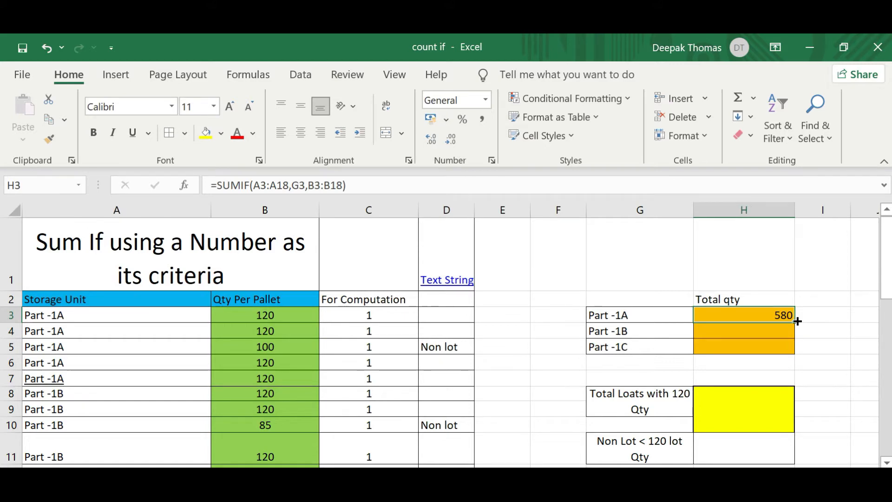
{"action": "left_click", "coordinate": [625, 315]}
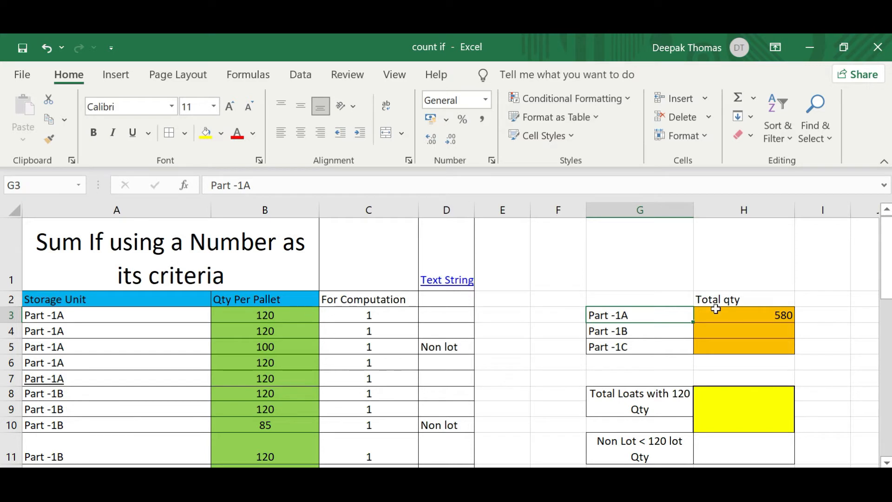
{"action": "left_click", "coordinate": [784, 318]}
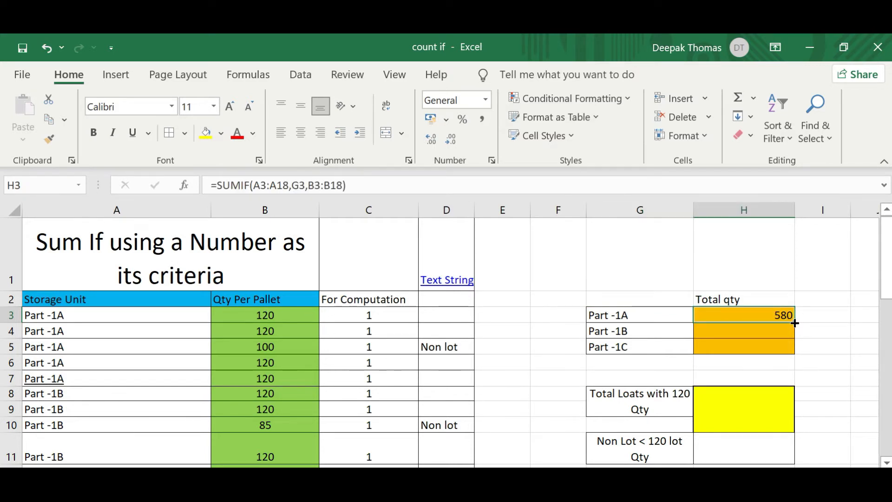
{"action": "left_click_drag", "start_coordinate": [794, 323], "coordinate": [788, 356]}
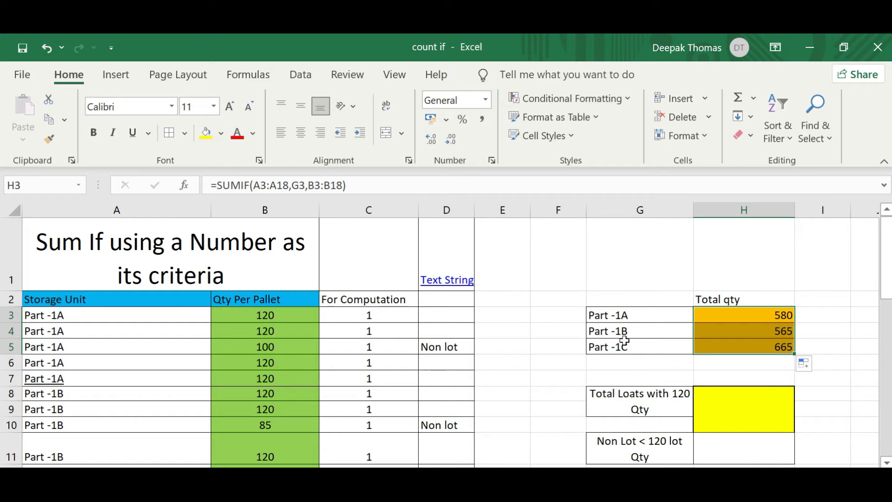
{"action": "left_click", "coordinate": [626, 333]}
{"action": "left_click", "coordinate": [626, 348]}
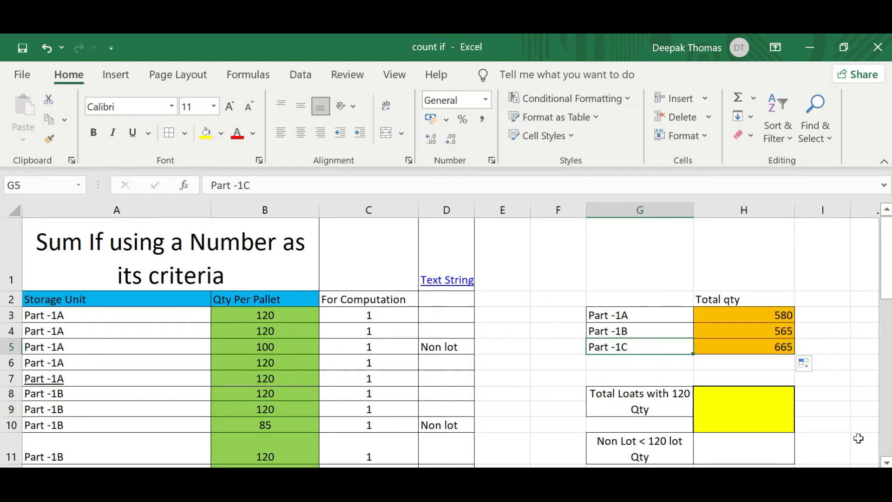
Step: Enter =SUMIF(B3:B18,120,C3:C18) in cell H8 to count the lots with 120 quantity, and review the result
{"action": "left_click", "coordinate": [758, 415]}
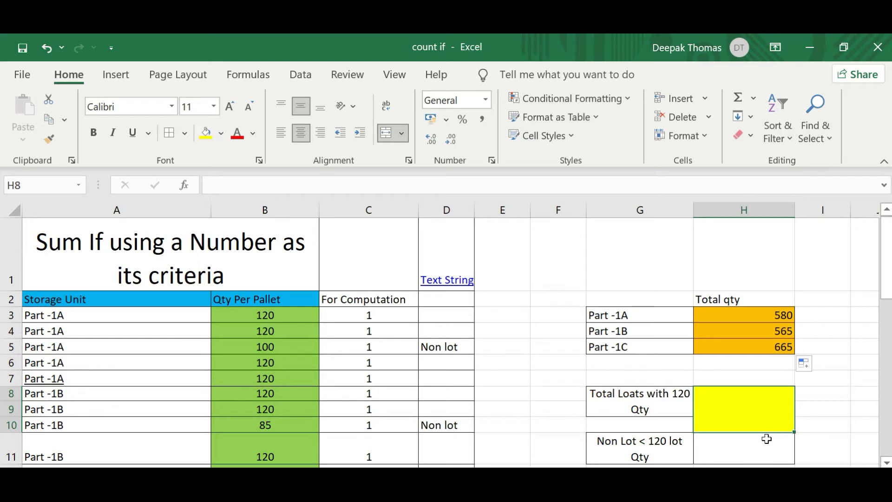
{"action": "type", "text": "=sum"}
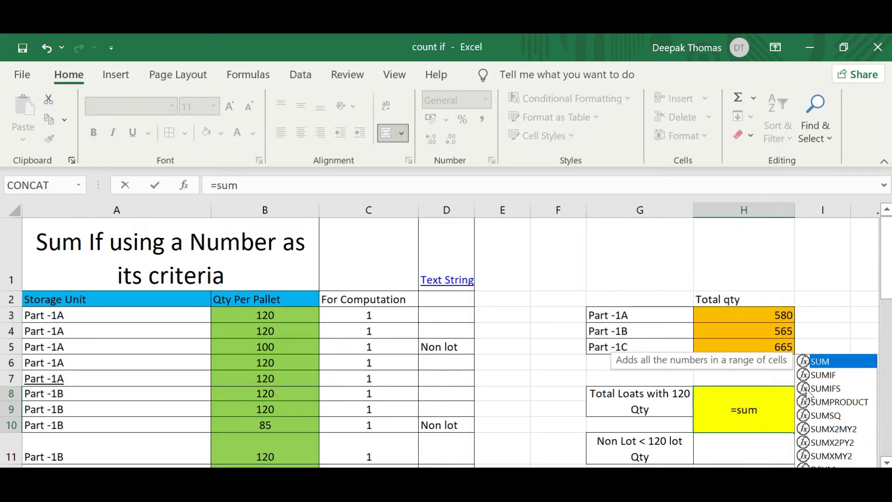
{"action": "double_click", "coordinate": [851, 375]}
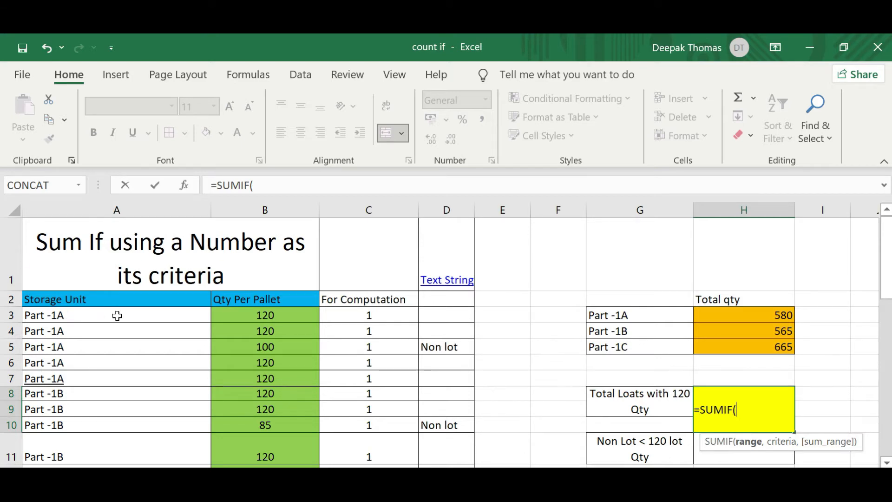
{"action": "left_click_drag", "start_coordinate": [267, 317], "coordinate": [292, 447]}
{"action": "type", "text": ","}
{"action": "scroll", "coordinate": [352, 293], "scroll_direction": "up", "scroll_amount": 2}
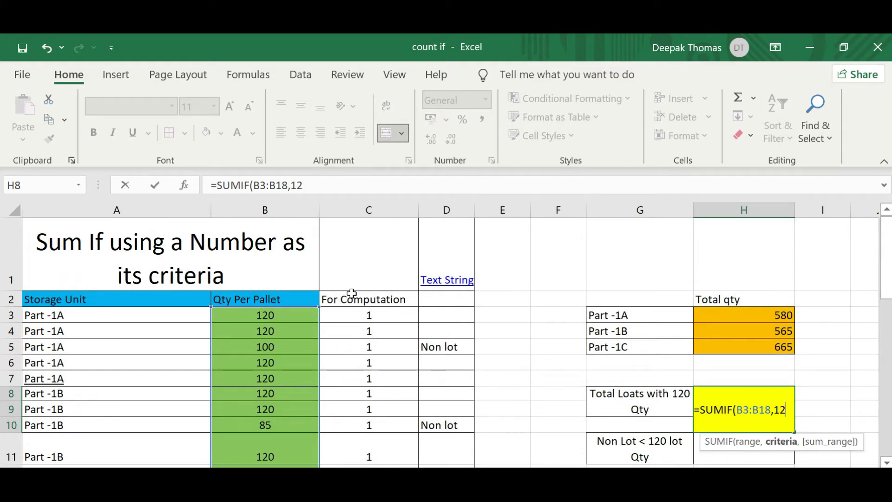
{"action": "type", "text": "120,"}
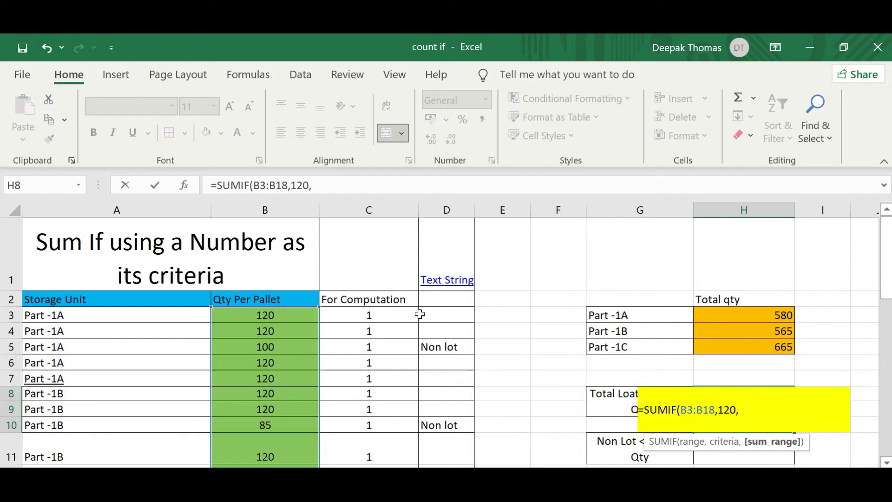
{"action": "mouse_move", "coordinate": [369, 313]}
{"action": "left_mouse_down"}
{"action": "mouse_move", "coordinate": [367, 463]}
{"action": "mouse_move", "coordinate": [369, 449]}
{"action": "left_mouse_up"}
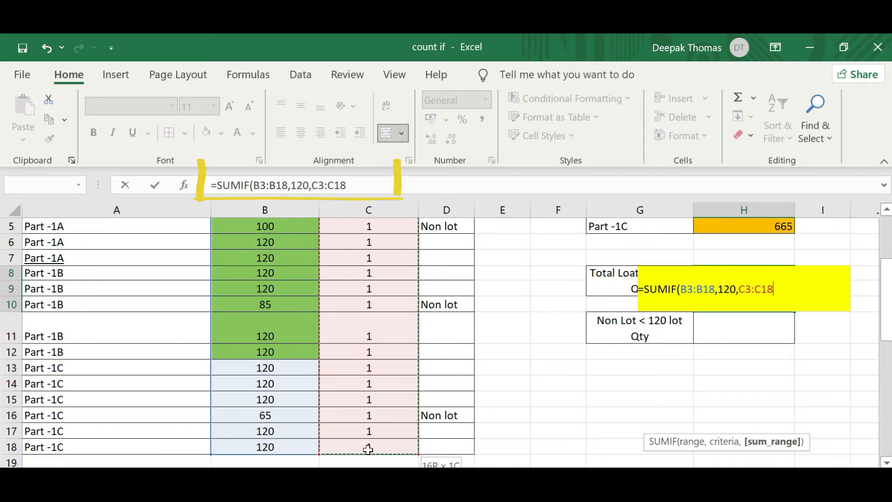
{"action": "key", "text": "Return"}
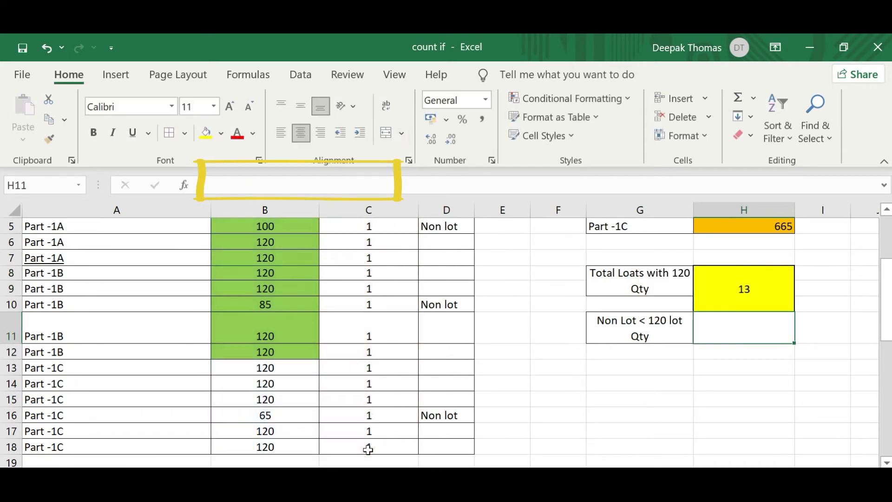
{"action": "left_click", "coordinate": [754, 307]}
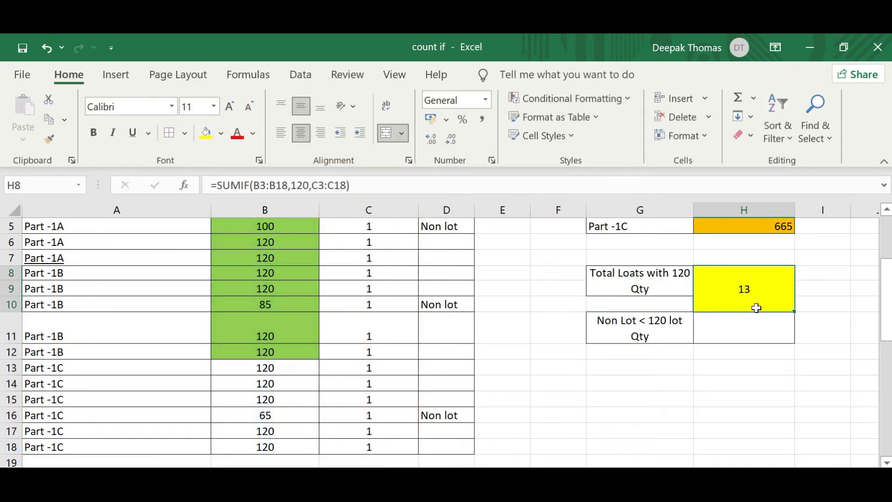
{"action": "scroll", "coordinate": [754, 307], "scroll_direction": "up", "scroll_amount": 1}
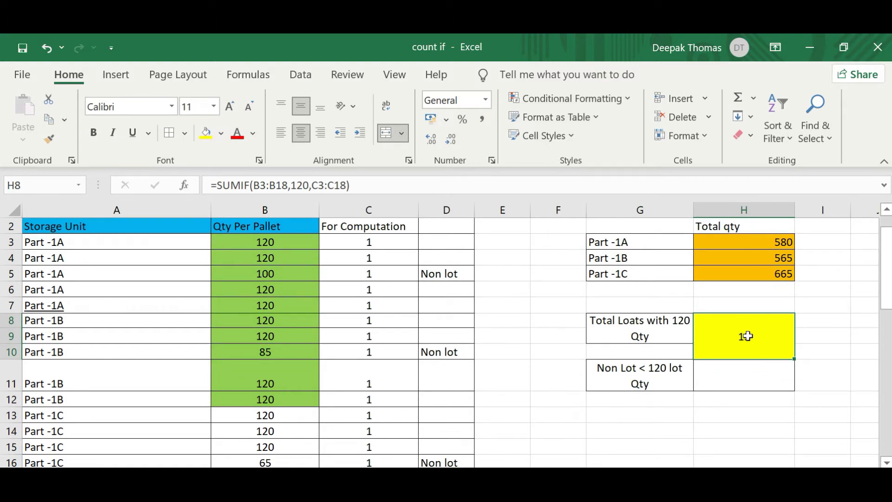
{"action": "scroll", "coordinate": [293, 240], "scroll_direction": "up", "scroll_amount": 1}
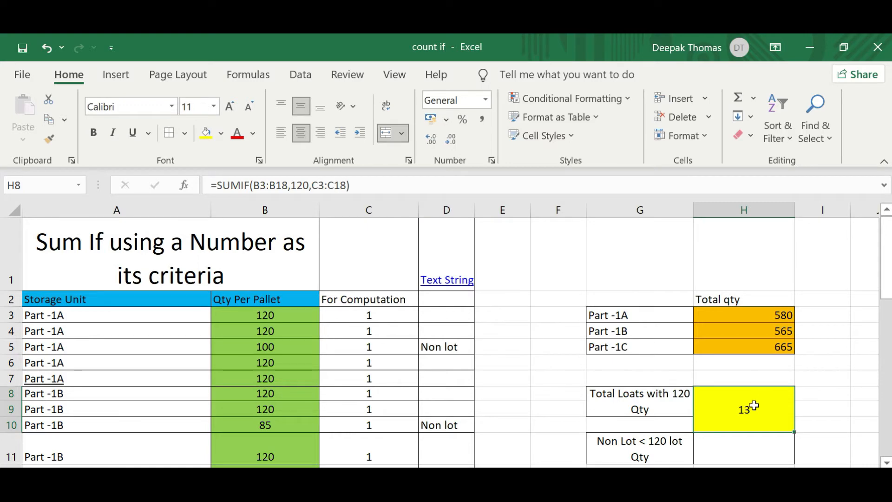
Step: Enter =SUMIF(D3:D18,"*ot",C3:C18) in cell H11 to count the non lots below 120 quantity
{"action": "scroll", "coordinate": [748, 390], "scroll_direction": "down", "scroll_amount": 1}
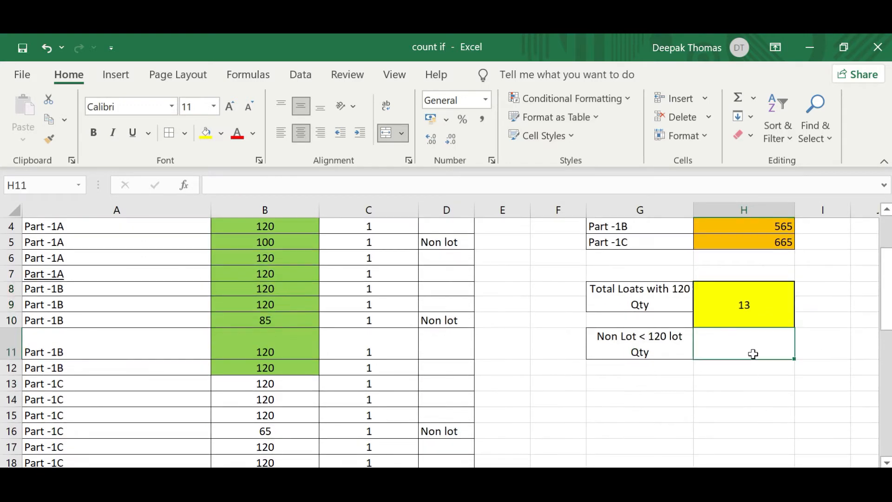
{"action": "scroll", "coordinate": [753, 352], "scroll_direction": "up", "scroll_amount": 1}
{"action": "left_click", "coordinate": [742, 460]}
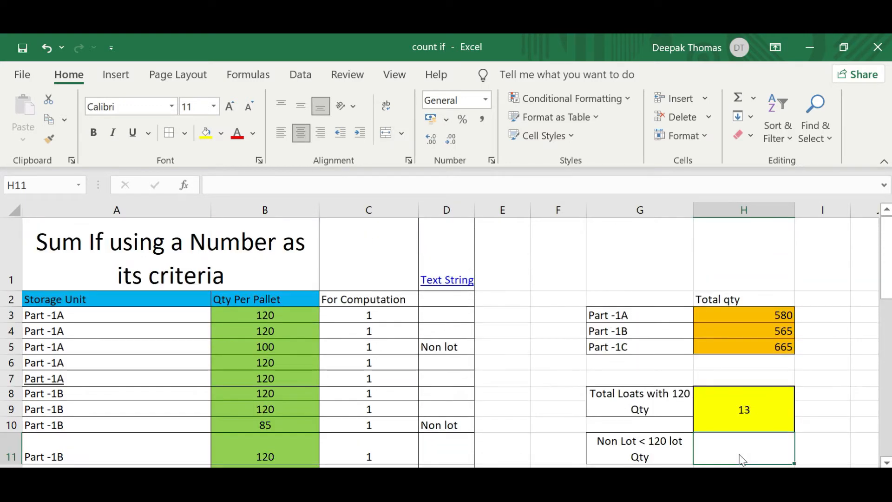
{"action": "scroll", "coordinate": [725, 442], "scroll_direction": "down", "scroll_amount": 1}
{"action": "left_click", "coordinate": [641, 341]}
{"action": "left_click", "coordinate": [715, 343]}
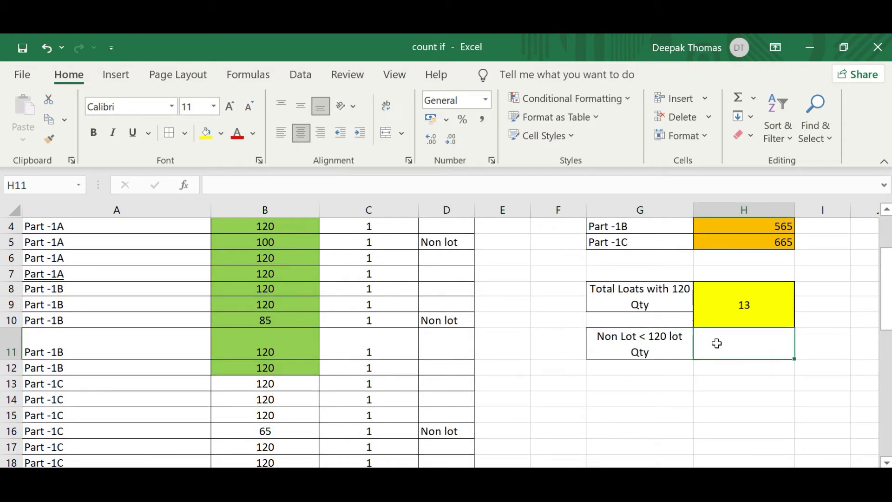
{"action": "scroll", "coordinate": [717, 343], "scroll_direction": "up", "scroll_amount": 1}
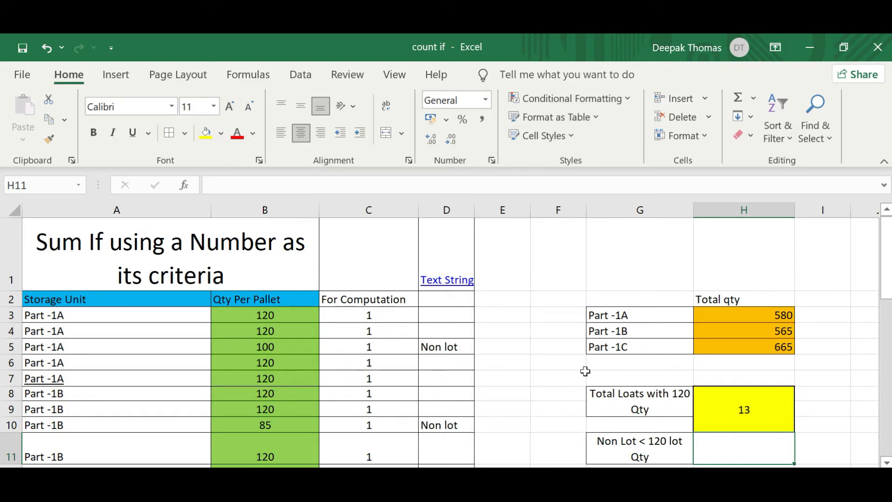
{"action": "type", "text": "="}
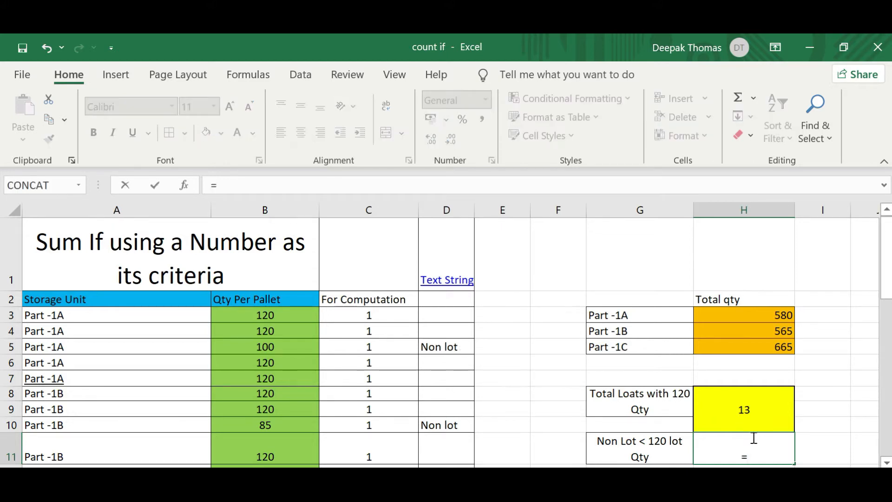
{"action": "type", "text": "sum"}
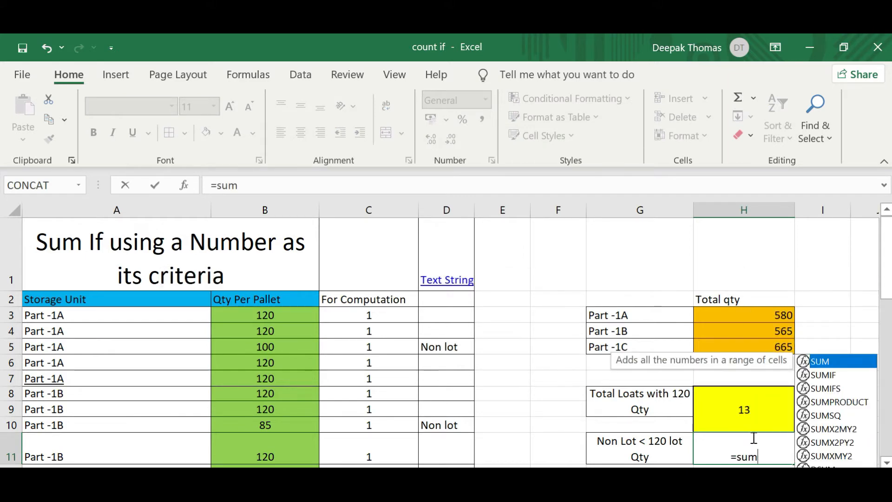
{"action": "double_click", "coordinate": [831, 375]}
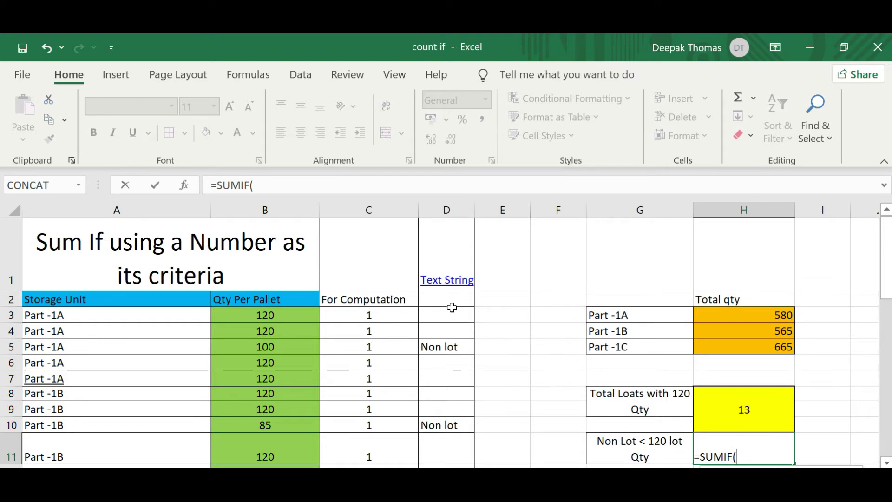
{"action": "left_click_drag", "start_coordinate": [447, 312], "coordinate": [444, 434]}
{"action": "scroll", "coordinate": [530, 398], "scroll_direction": "up", "scroll_amount": 2}
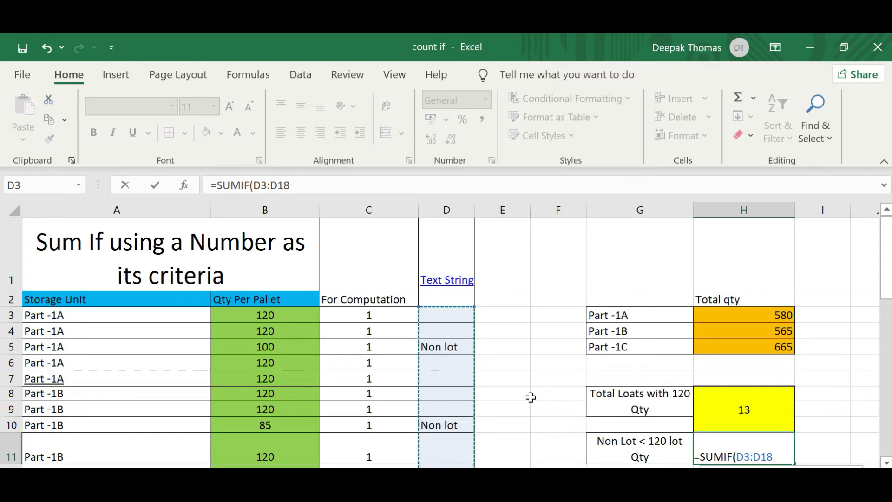
{"action": "type", "text": ",\"*"}
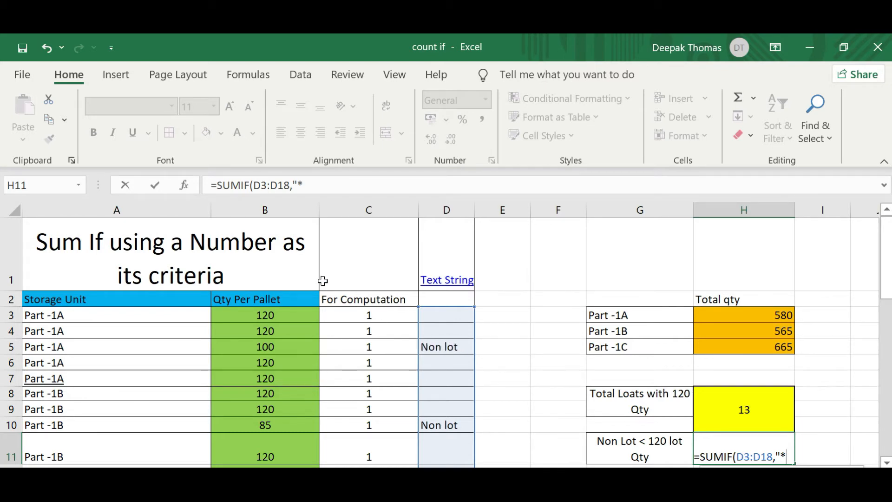
{"action": "type", "text": "t\","}
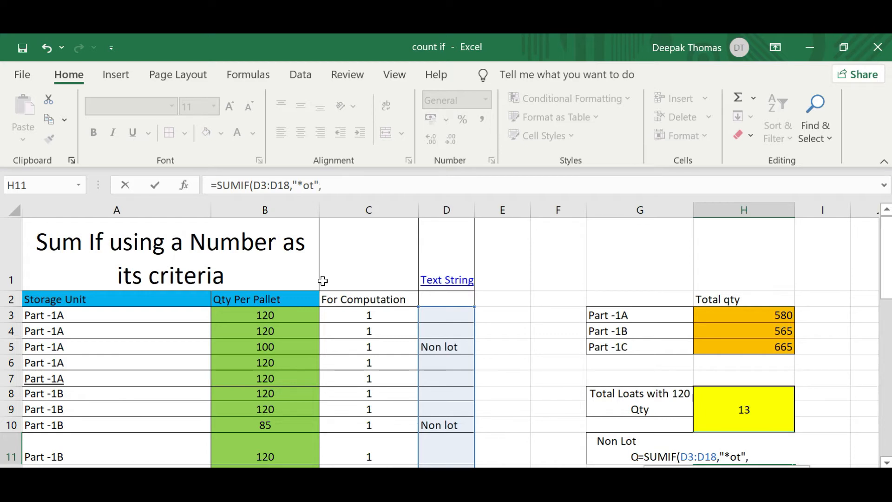
{"action": "left_click_drag", "start_coordinate": [373, 313], "coordinate": [369, 464]}
{"action": "left_click_drag", "start_coordinate": [365, 432], "coordinate": [362, 454]}
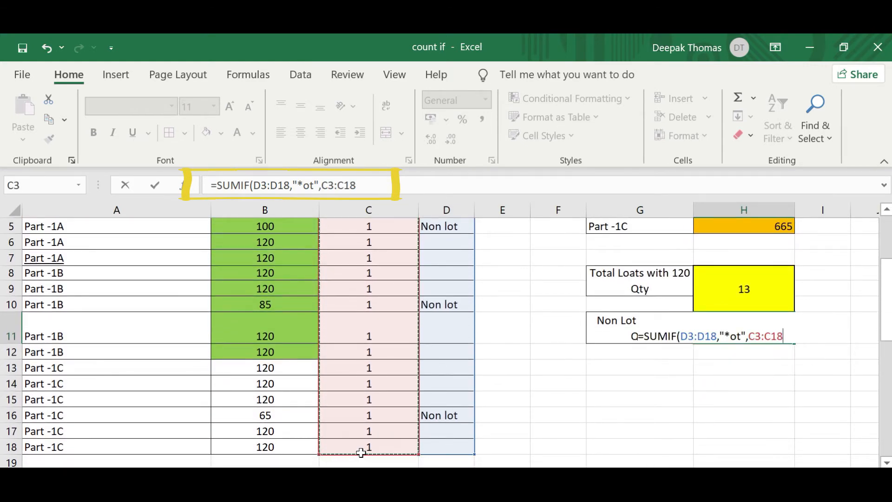
{"action": "key", "text": "Return"}
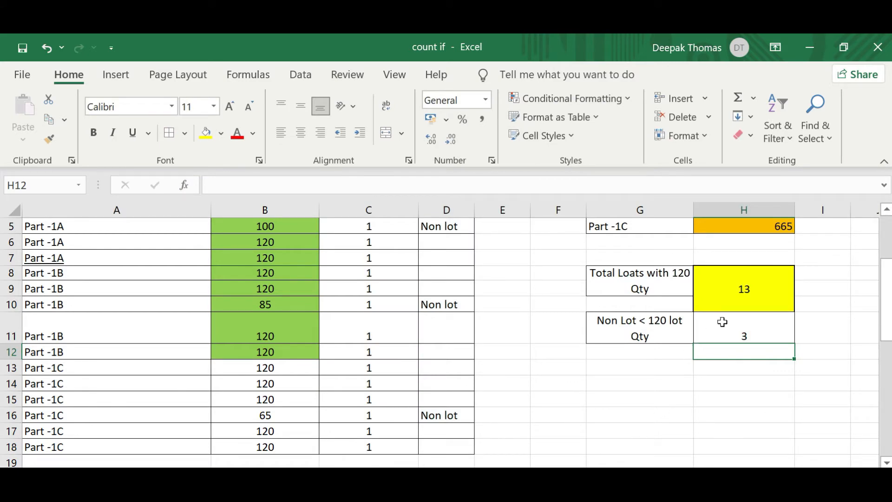
{"action": "scroll", "coordinate": [725, 322], "scroll_direction": "up", "scroll_amount": 1}
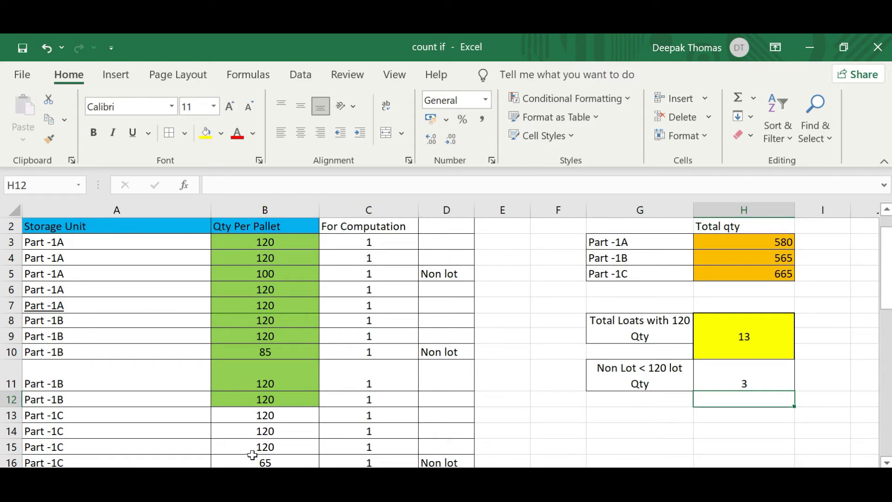
Step: Hide the helper columns C and D of the storage unit table
{"action": "left_click", "coordinate": [762, 379]}
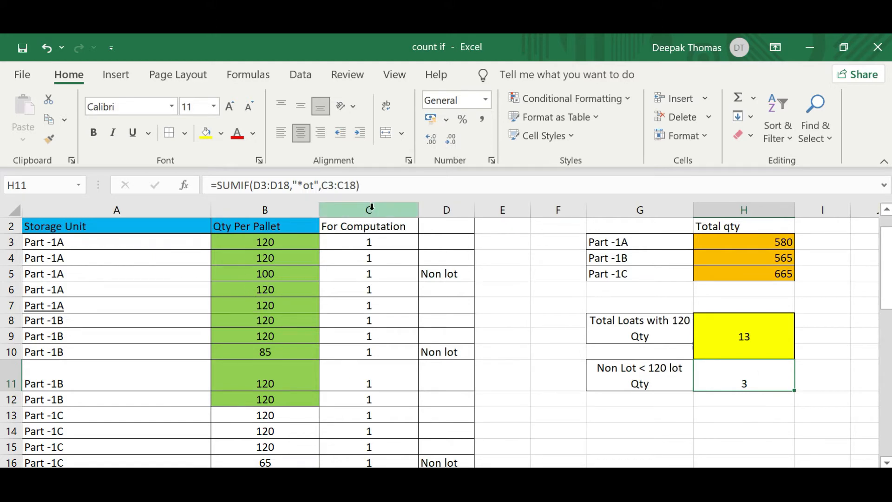
{"action": "left_click_drag", "start_coordinate": [372, 205], "coordinate": [459, 210]}
{"action": "right_click", "coordinate": [449, 208]}
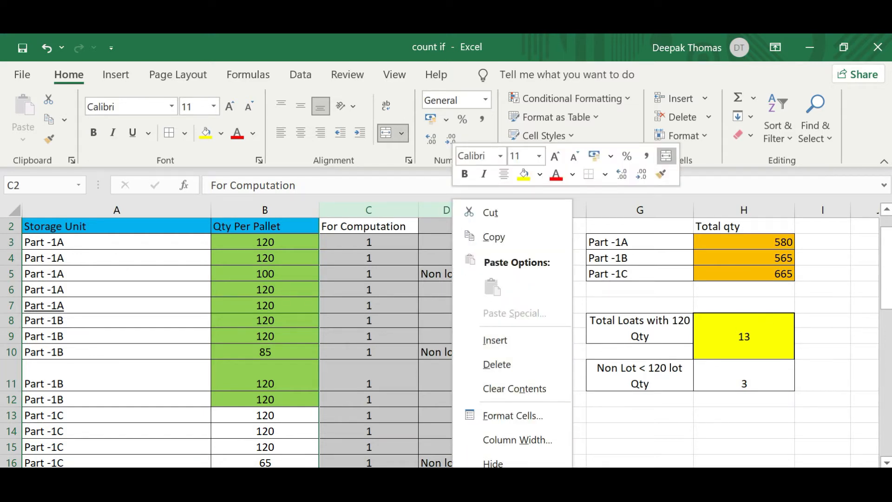
{"action": "left_click", "coordinate": [494, 464]}
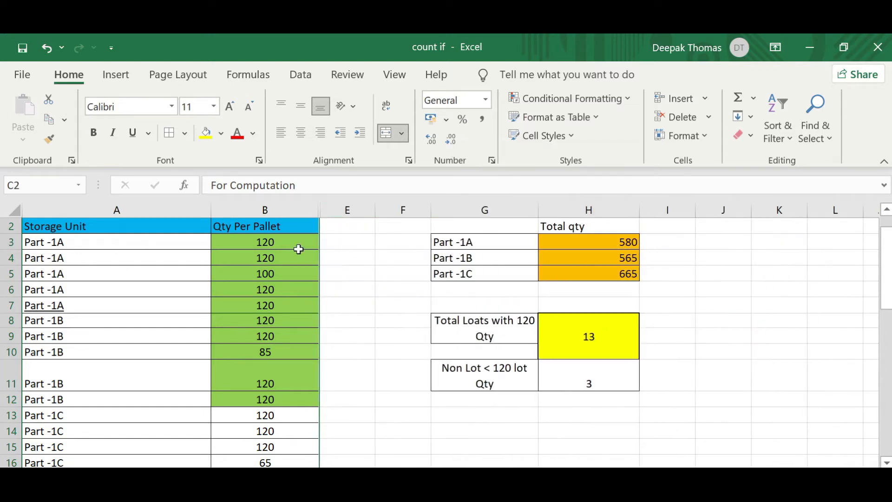
{"action": "scroll", "coordinate": [322, 273], "scroll_direction": "up", "scroll_amount": 1}
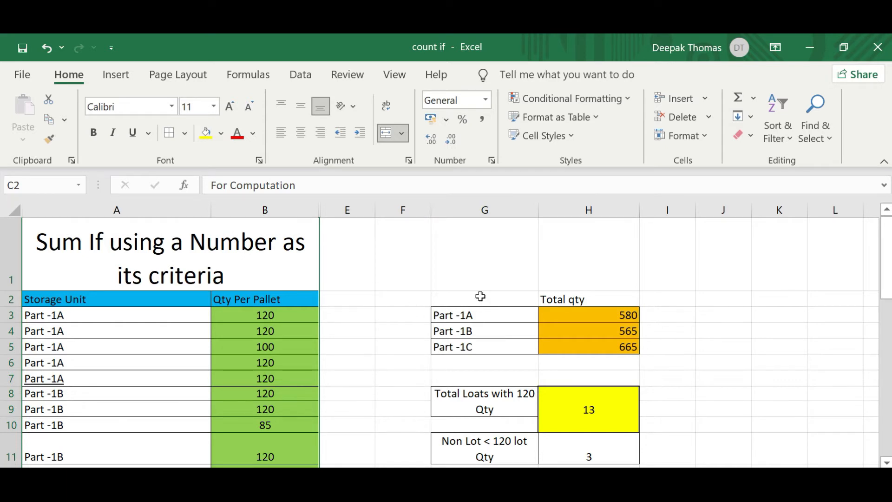
Step: Review the 120-quantity lot count in H8 and the non lot count in H11
{"action": "left_click", "coordinate": [575, 399]}
{"action": "scroll", "coordinate": [575, 399], "scroll_direction": "down", "scroll_amount": 1}
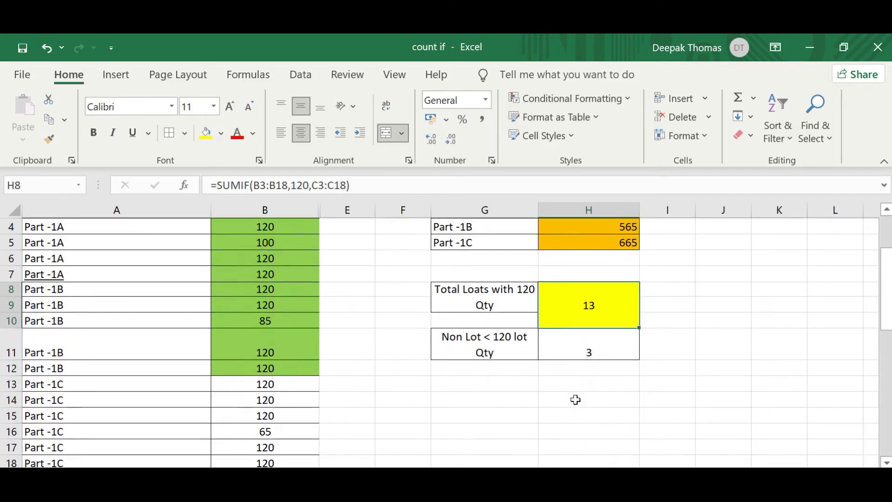
{"action": "left_click", "coordinate": [591, 356]}
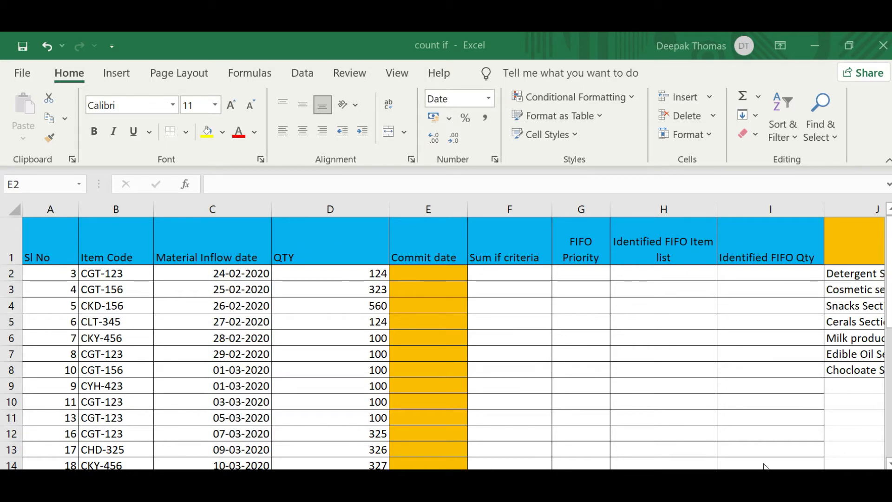
Step: Examine the FIFO item table, the item code summary columns and the Date Item rum Down date in P5
{"action": "key", "text": "alt+Tab"}
{"action": "left_click_drag", "start_coordinate": [669, 478], "coordinate": [753, 478]}
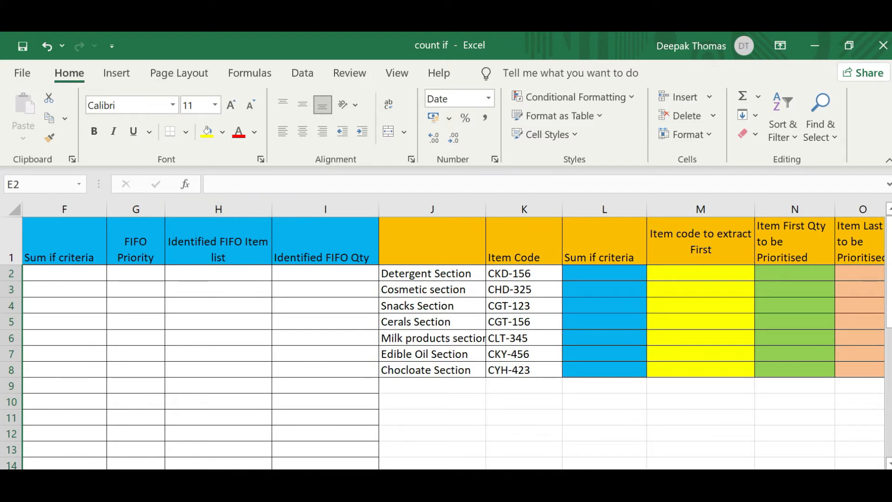
{"action": "left_click_drag", "start_coordinate": [754, 477], "coordinate": [418, 458]}
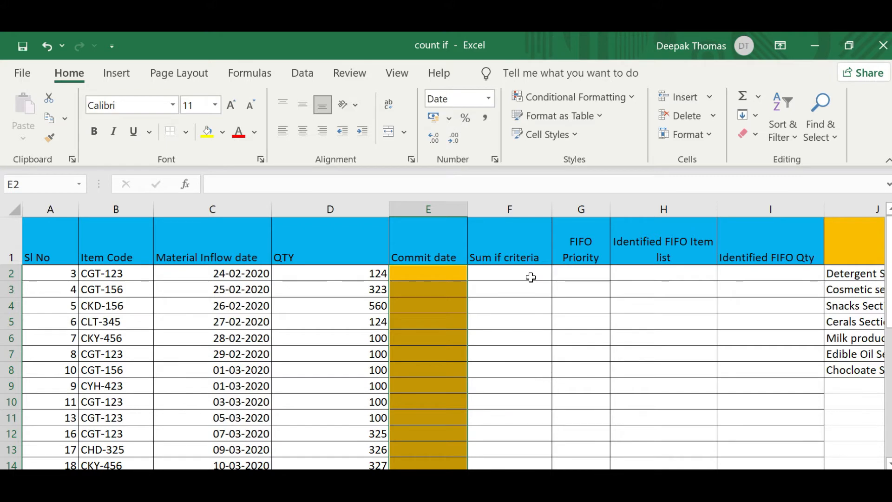
{"action": "left_click", "coordinate": [453, 276]}
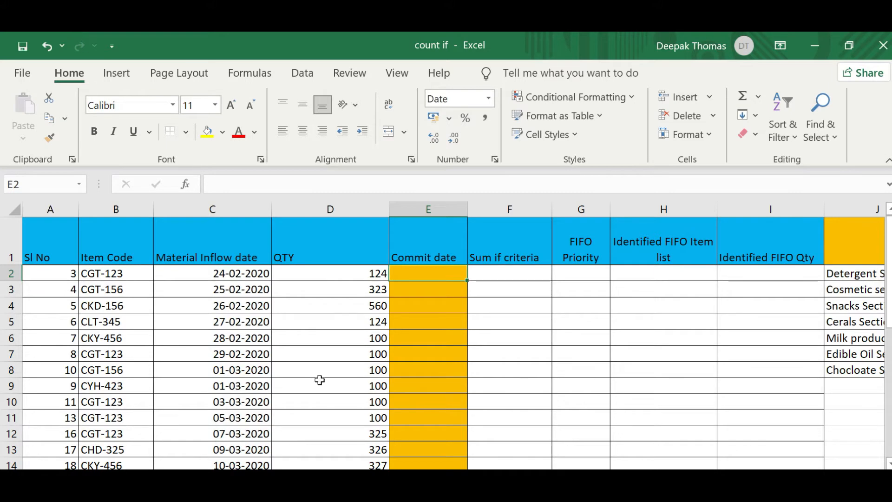
{"action": "scroll", "coordinate": [798, 318], "scroll_direction": "right", "scroll_amount": 7}
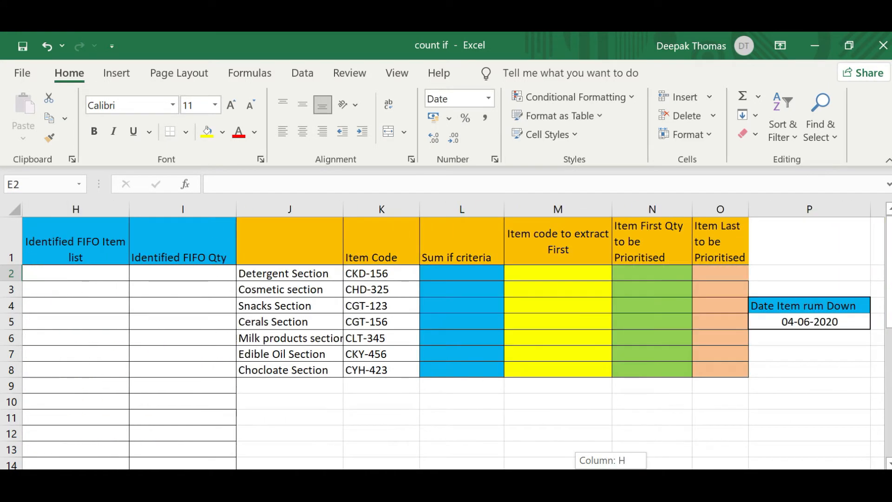
{"action": "left_click", "coordinate": [771, 305]}
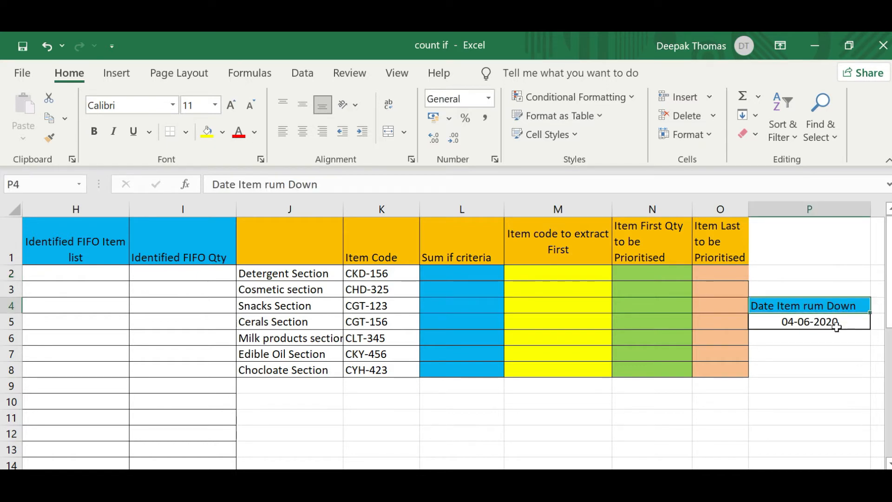
{"action": "left_click", "coordinate": [836, 326]}
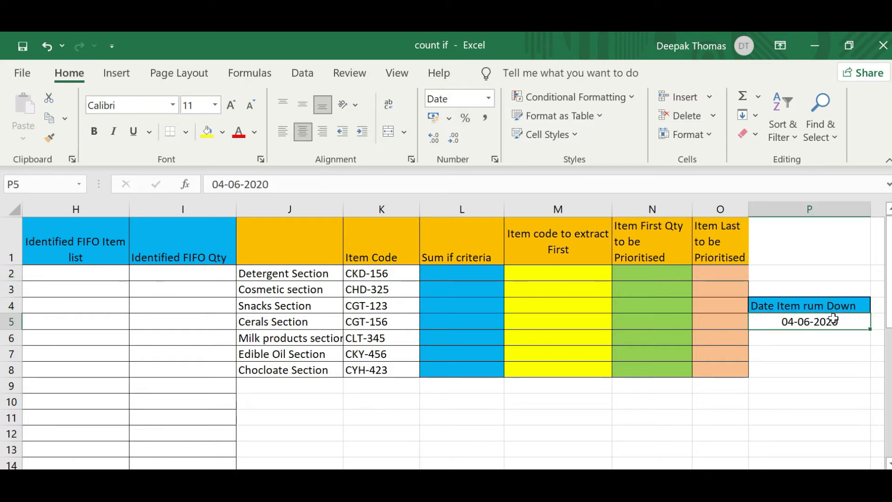
Step: Enter =C2+100 in cell E2 to calculate the commit date 100 days after the material inflow date
{"action": "left_click_drag", "start_coordinate": [762, 481], "coordinate": [470, 449]}
{"action": "left_click", "coordinate": [442, 272]}
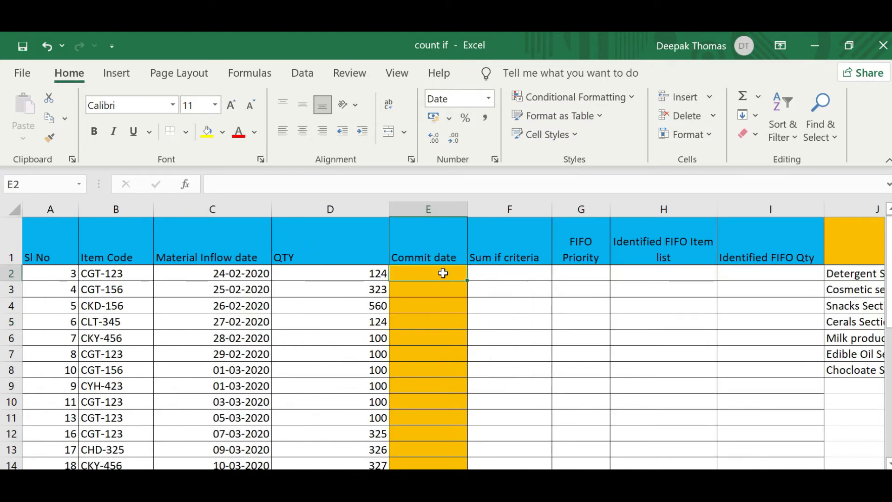
{"action": "type", "text": "="}
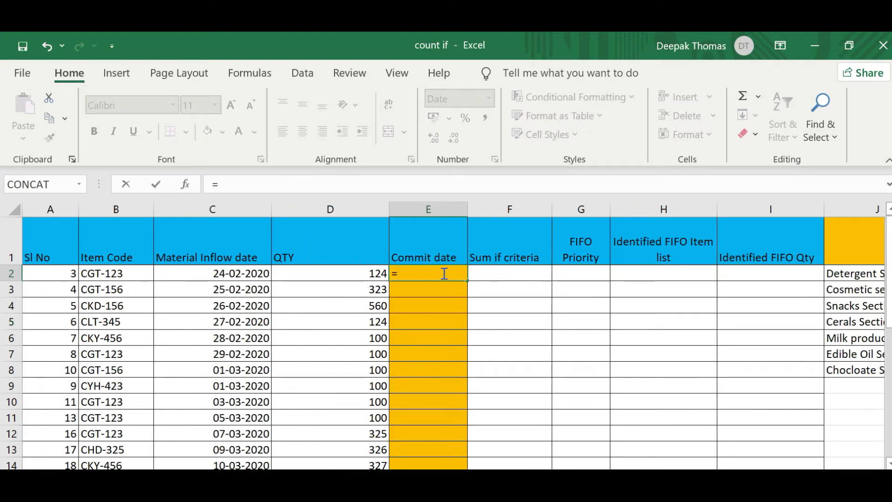
{"action": "left_click_drag", "start_coordinate": [626, 481], "coordinate": [394, 428]}
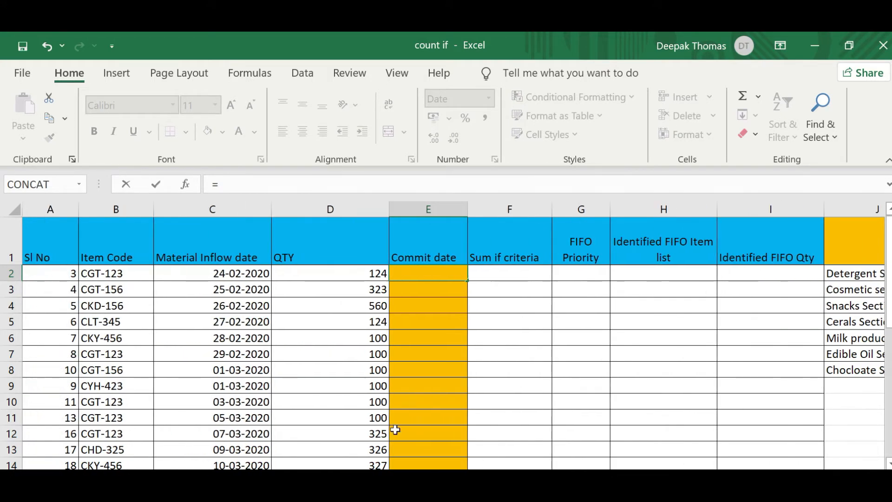
{"action": "left_click", "coordinate": [185, 278]}
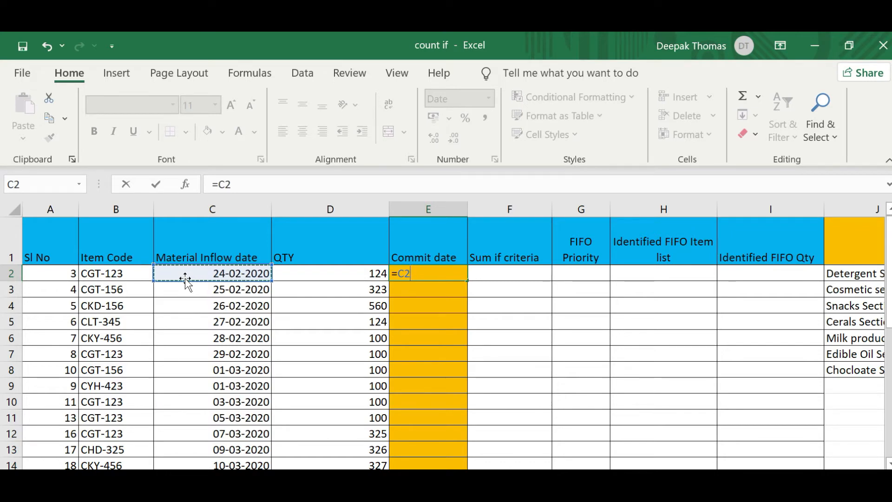
{"action": "type", "text": "+"}
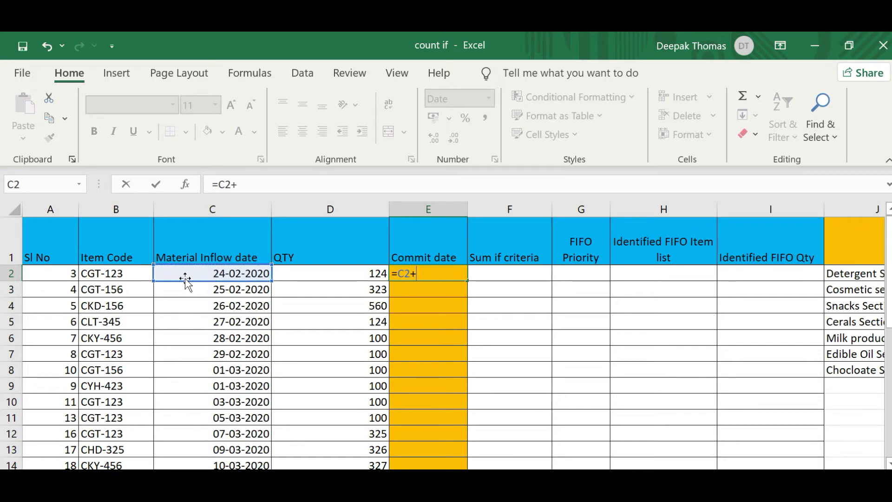
{"action": "type", "text": "100"}
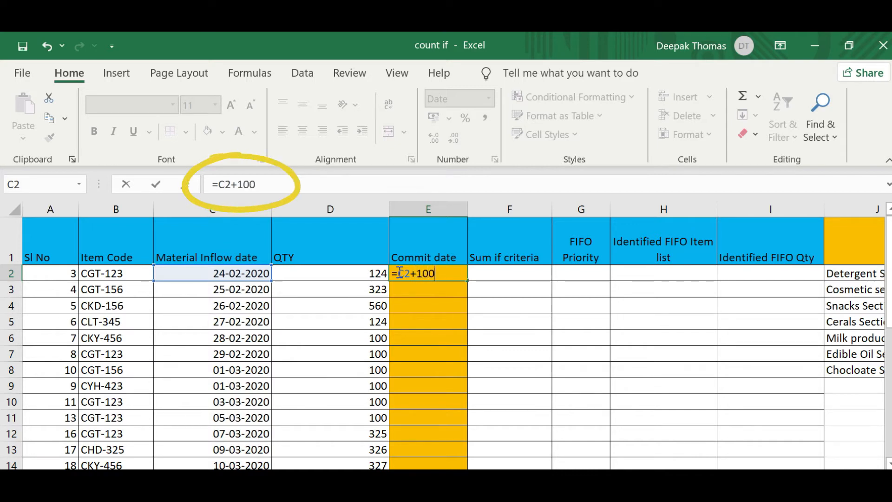
{"action": "key", "text": "Return"}
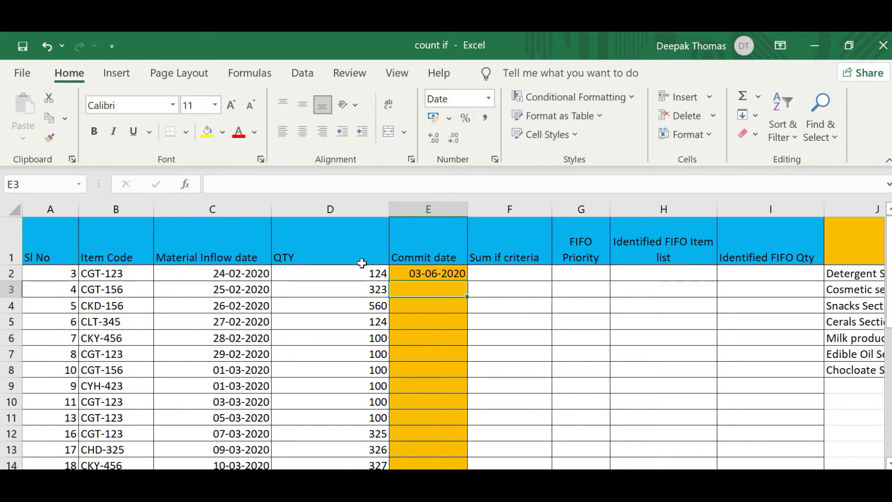
Step: Fill the commit date formula in E2 down the whole Commit date column, then select cell F2
{"action": "left_click", "coordinate": [438, 277]}
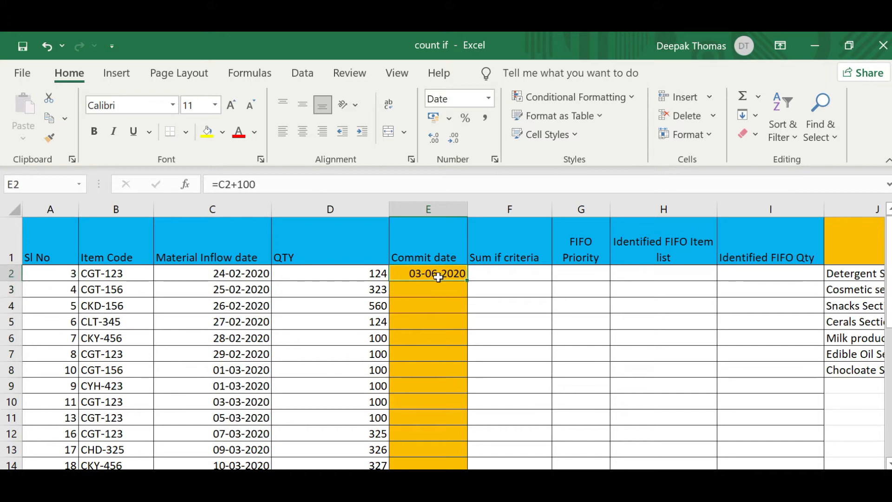
{"action": "double_click", "coordinate": [468, 279]}
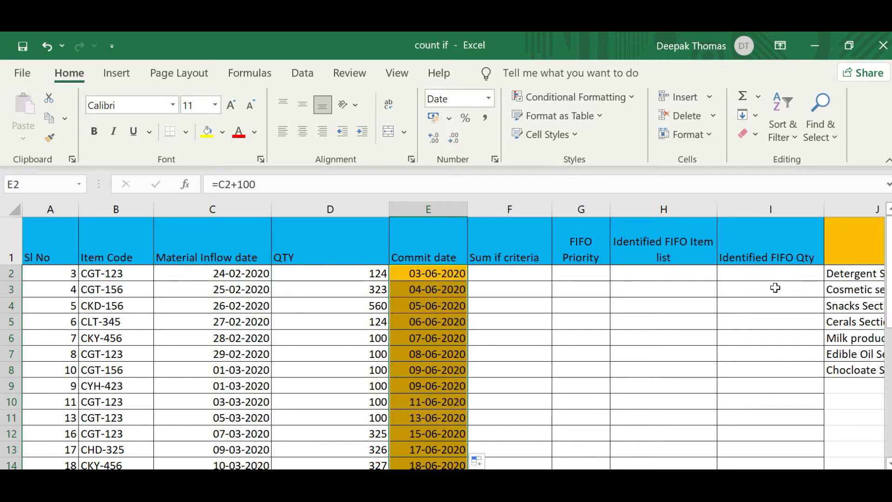
{"action": "left_click", "coordinate": [494, 278]}
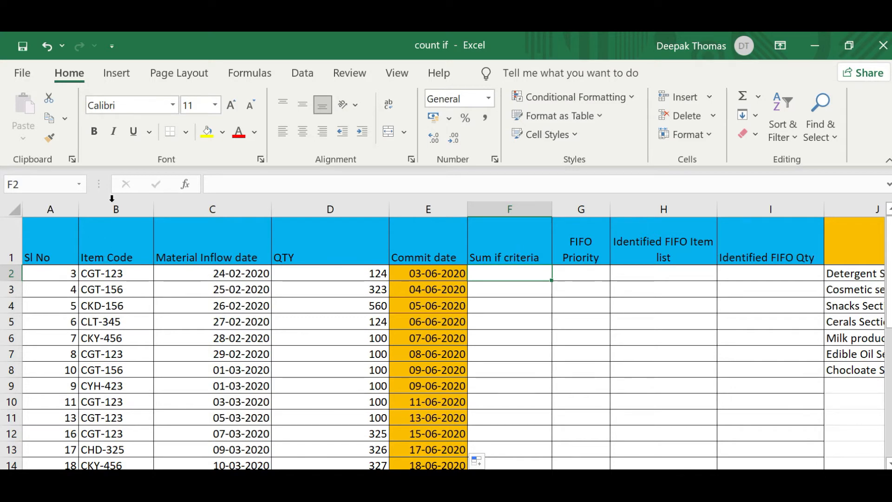
Step: Enter =SUMIF(B:B,B:B,D:D) in cell F2 to total the quantity for each item code
{"action": "scroll", "coordinate": [100, 290], "scroll_direction": "down", "scroll_amount": 7}
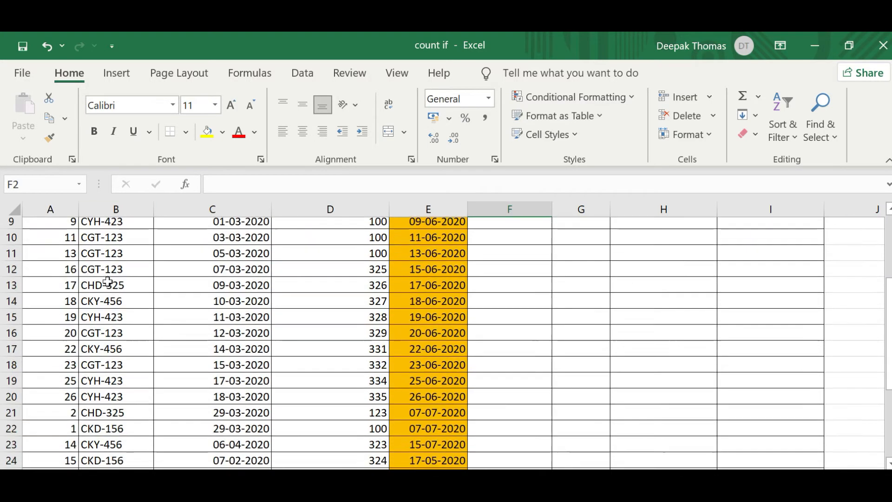
{"action": "scroll", "coordinate": [109, 281], "scroll_direction": "up", "scroll_amount": 7}
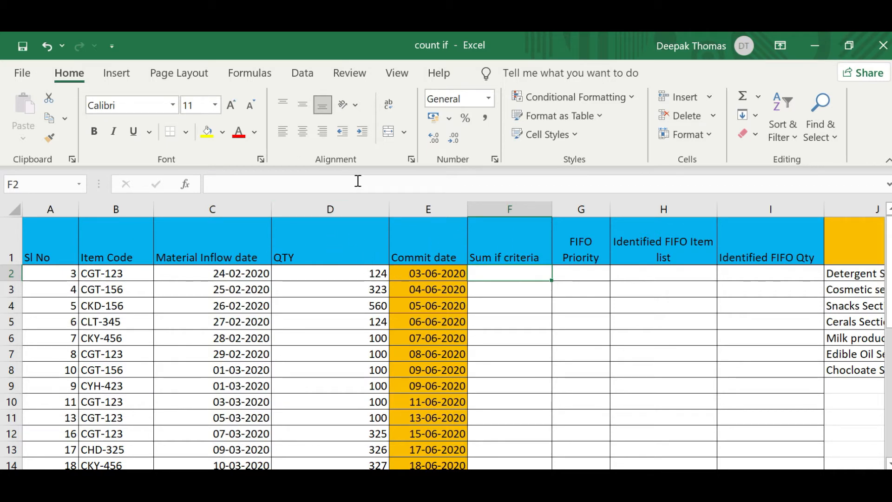
{"action": "type", "text": "=su,"}
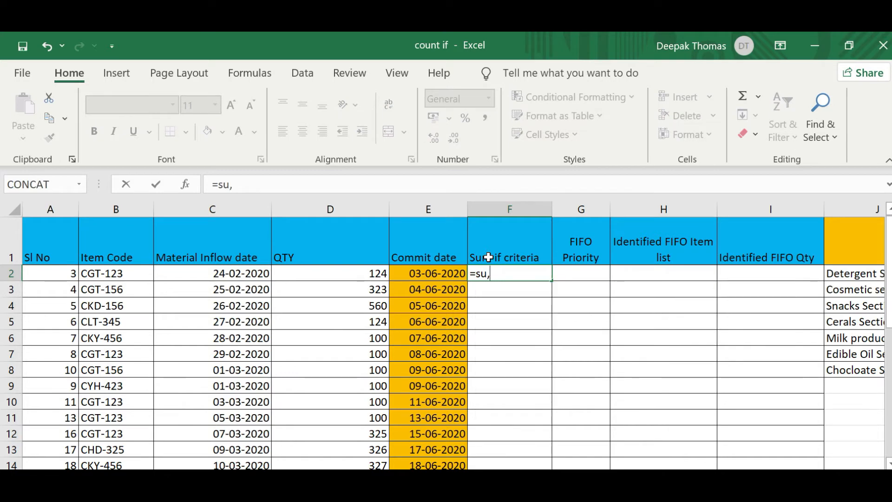
{"action": "key", "text": "BackSpace"}
{"action": "type", "text": "m"}
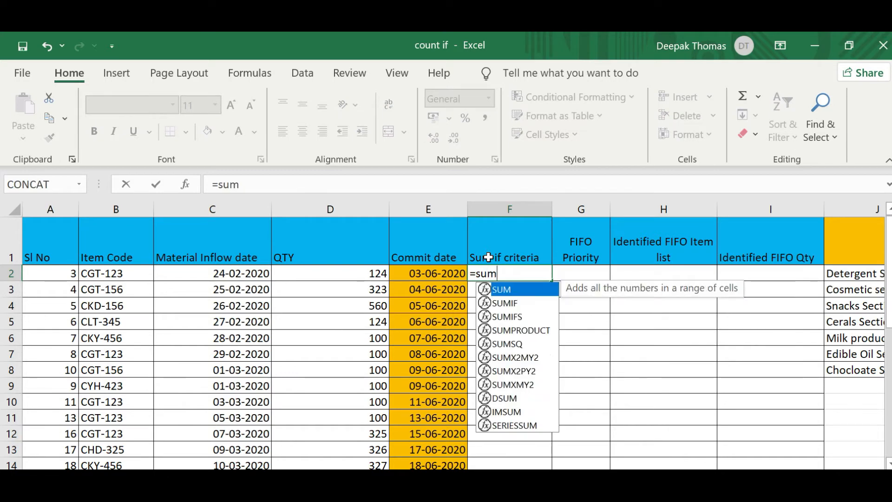
{"action": "double_click", "coordinate": [502, 307]}
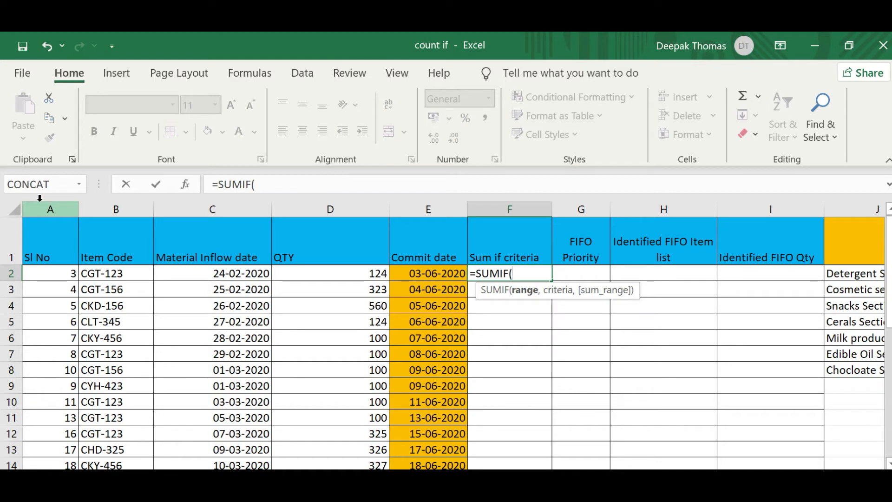
{"action": "left_click", "coordinate": [113, 201]}
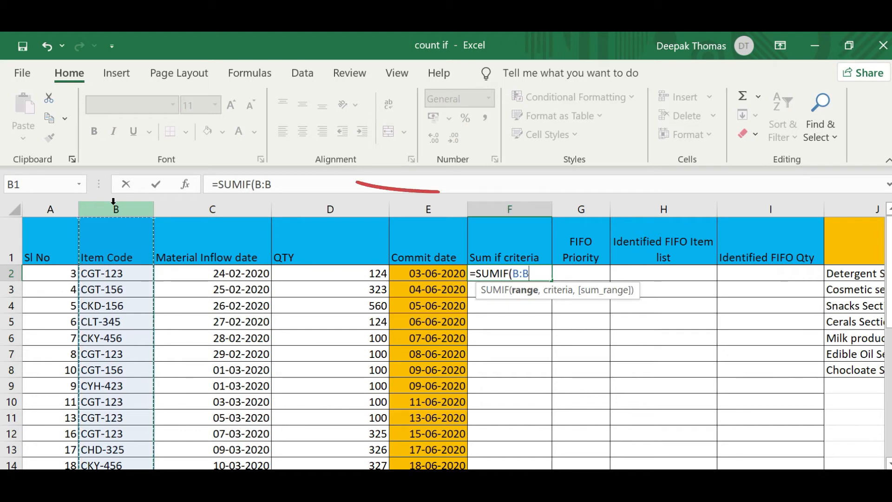
{"action": "left_click", "coordinate": [298, 190]}
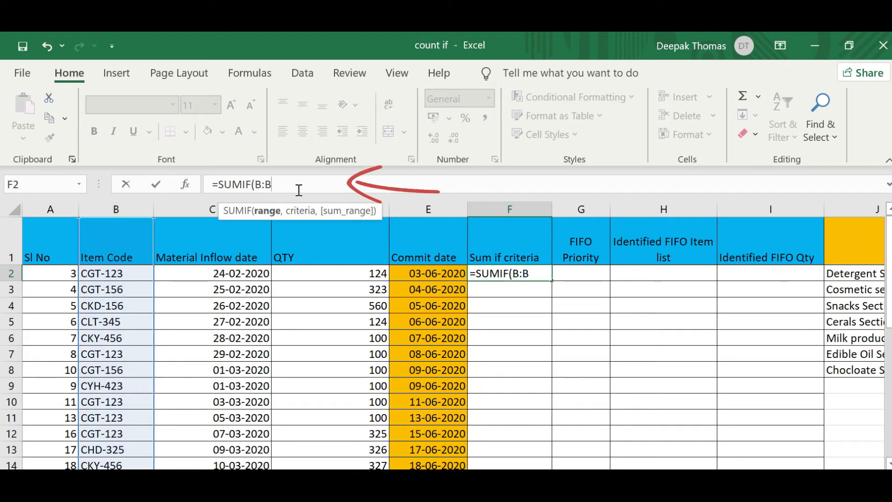
{"action": "type", "text": ","}
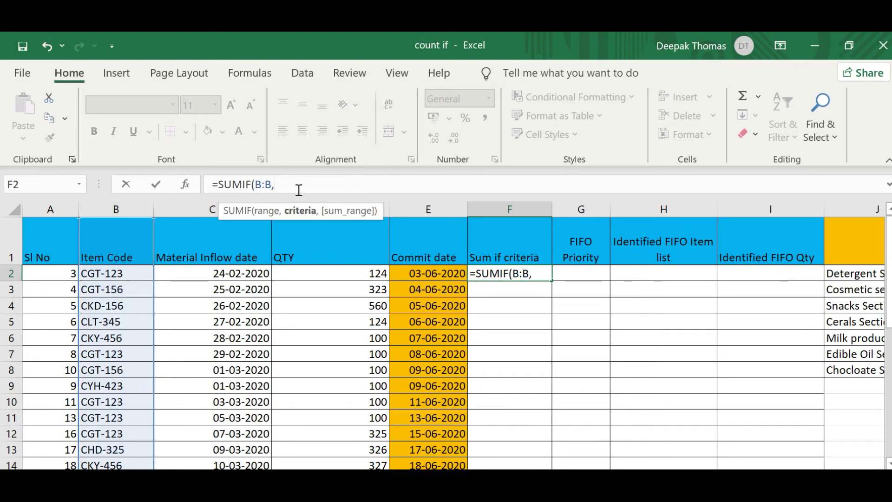
{"action": "left_click", "coordinate": [130, 206]}
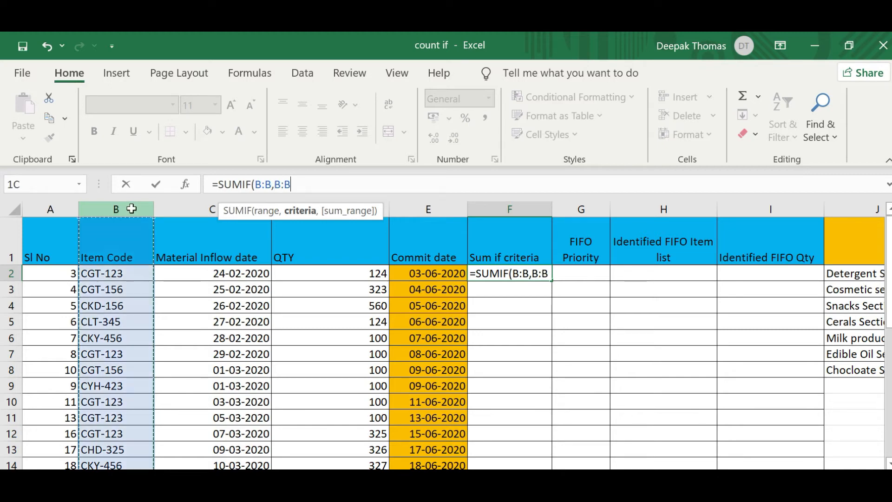
{"action": "type", "text": ","}
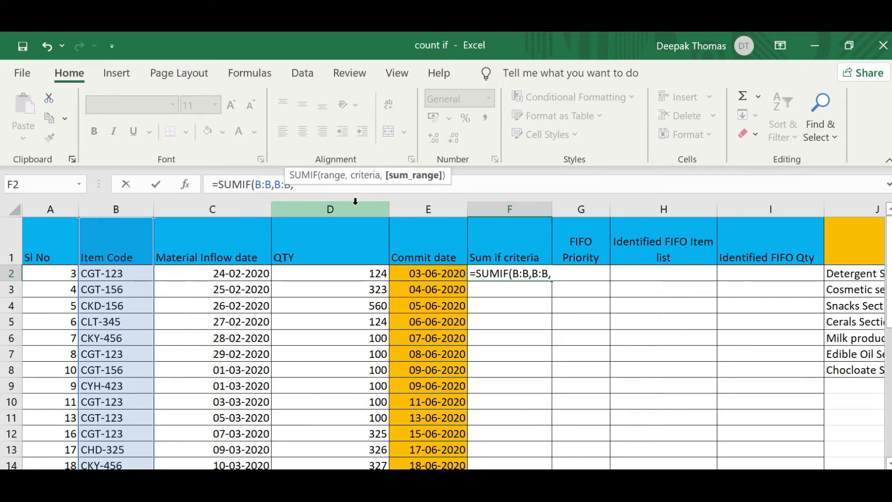
{"action": "left_click", "coordinate": [355, 203]}
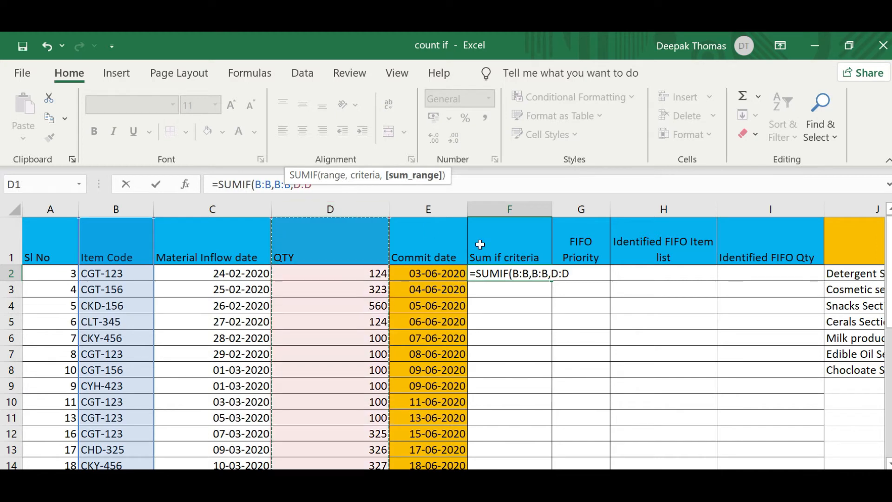
{"action": "key", "text": "Return"}
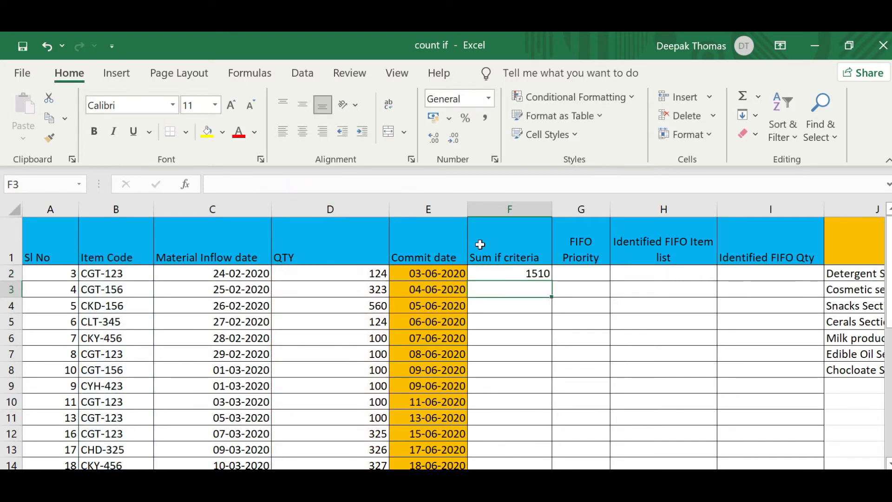
Step: Fill the SUMIF formula in F2 down the whole Sum if criteria column
{"action": "left_click", "coordinate": [528, 275]}
{"action": "double_click", "coordinate": [553, 278]}
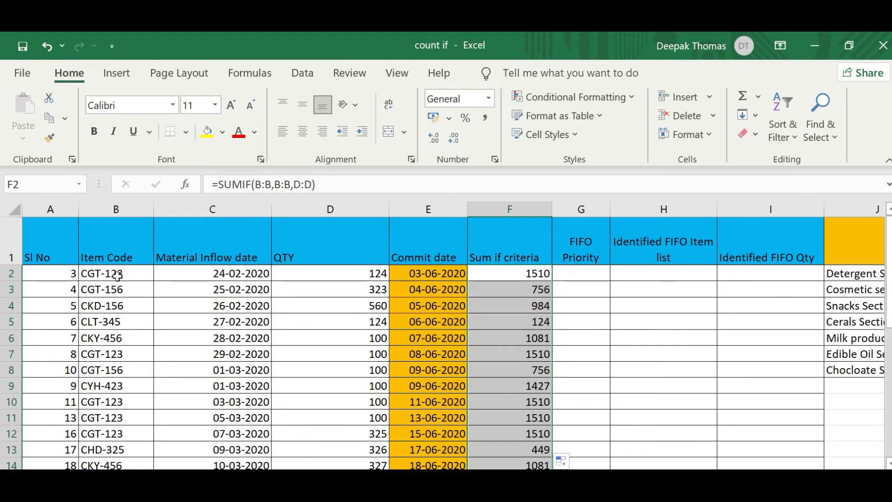
Step: Start an IF formula in cell G2 with the logical test P5-C2>=100, comparing the run-down date with the material inflow date
{"action": "left_click", "coordinate": [588, 272]}
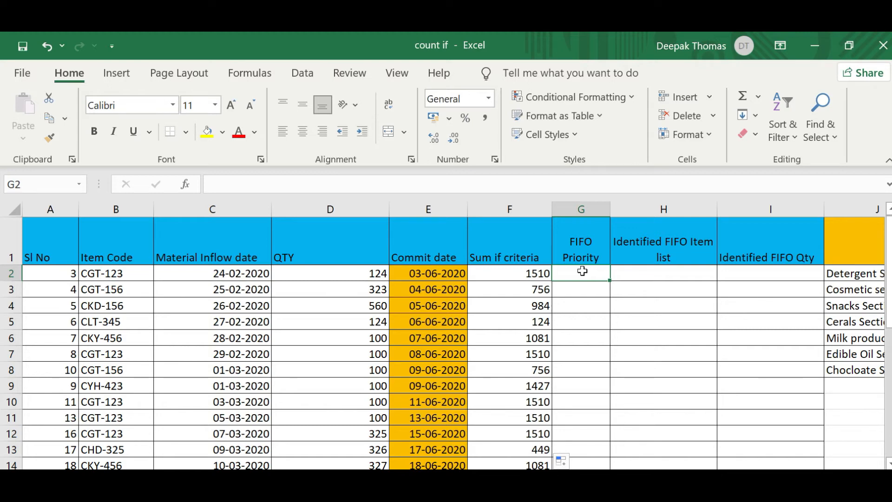
{"action": "type", "text": "=i"}
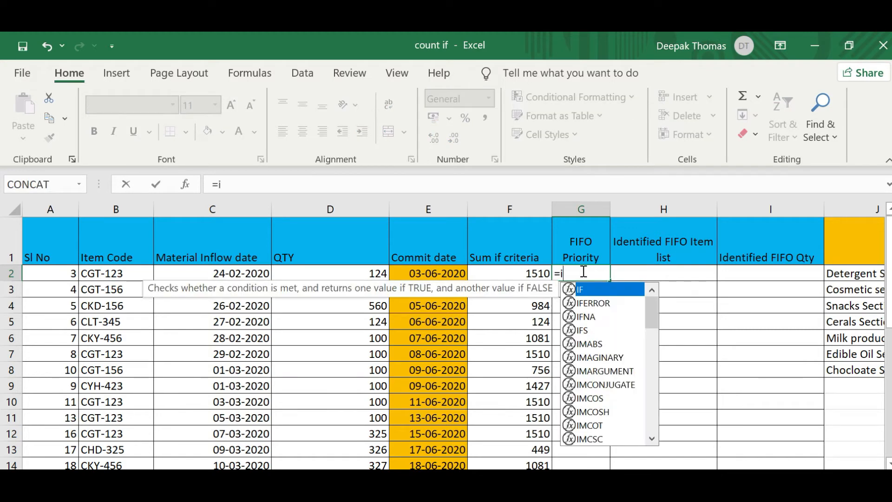
{"action": "type", "text": "f"}
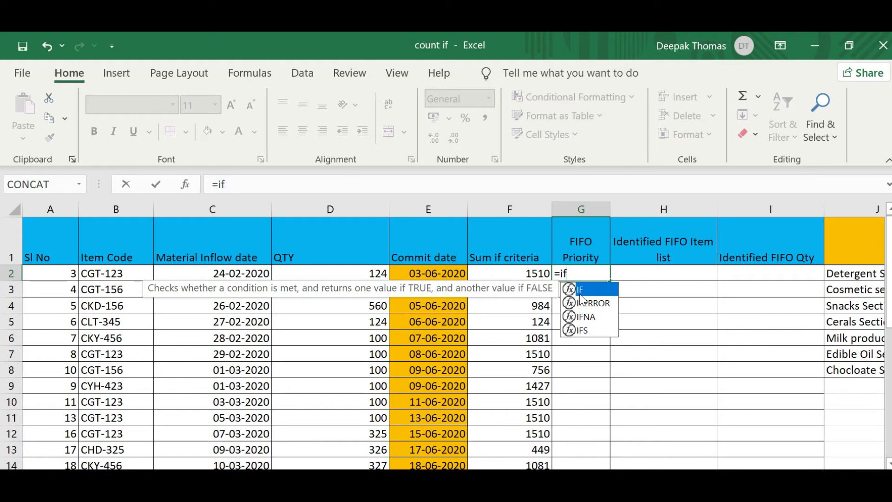
{"action": "key", "text": "Tab"}
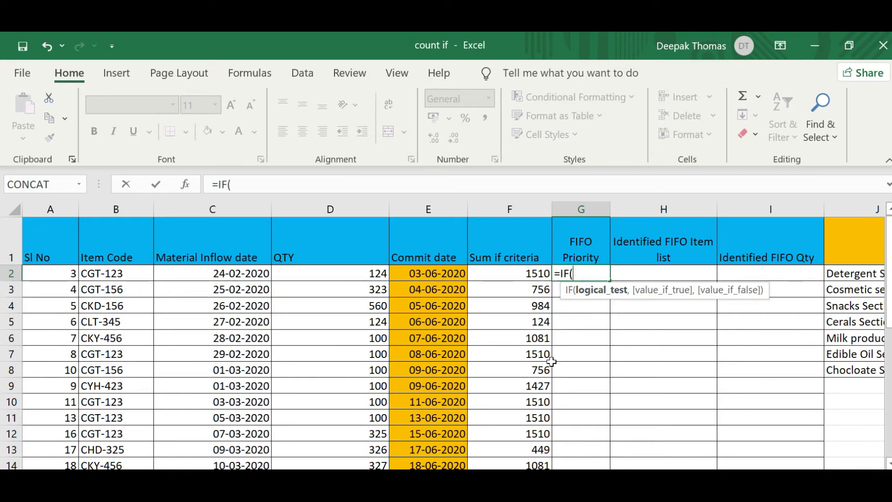
{"action": "left_click_drag", "start_coordinate": [668, 465], "coordinate": [694, 465]}
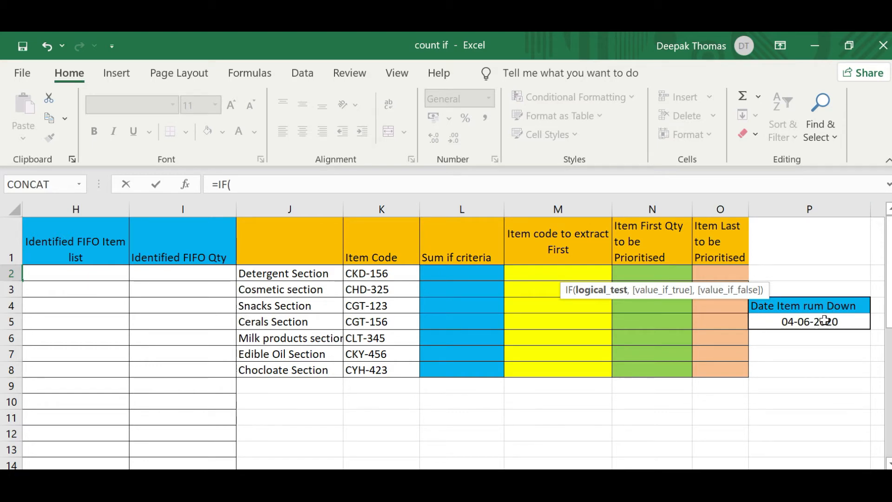
{"action": "left_click", "coordinate": [795, 326]}
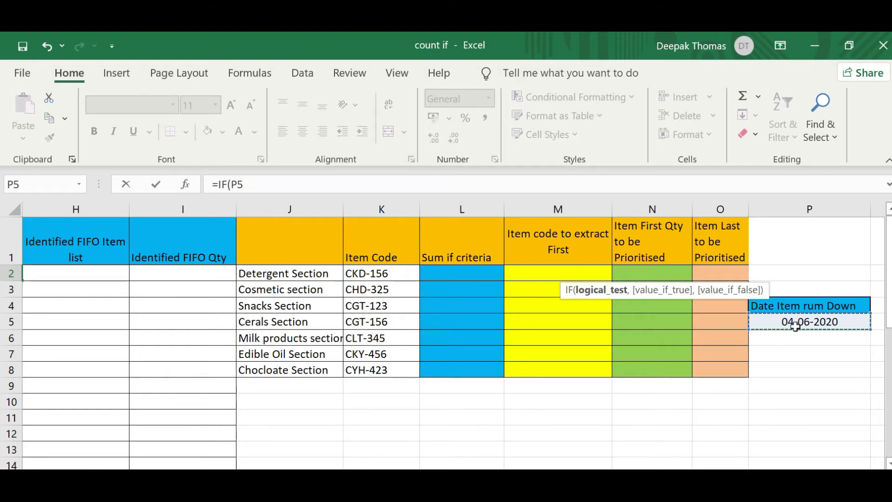
{"action": "type", "text": "-"}
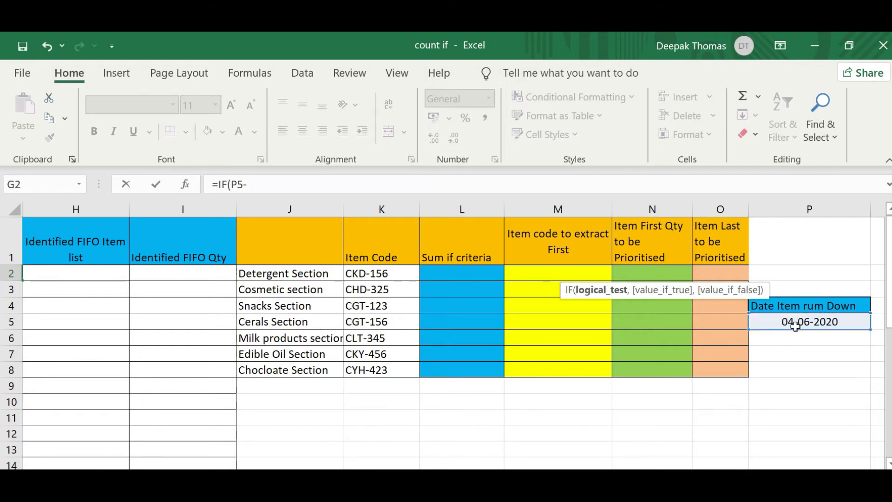
{"action": "left_click_drag", "start_coordinate": [707, 477], "coordinate": [623, 477]}
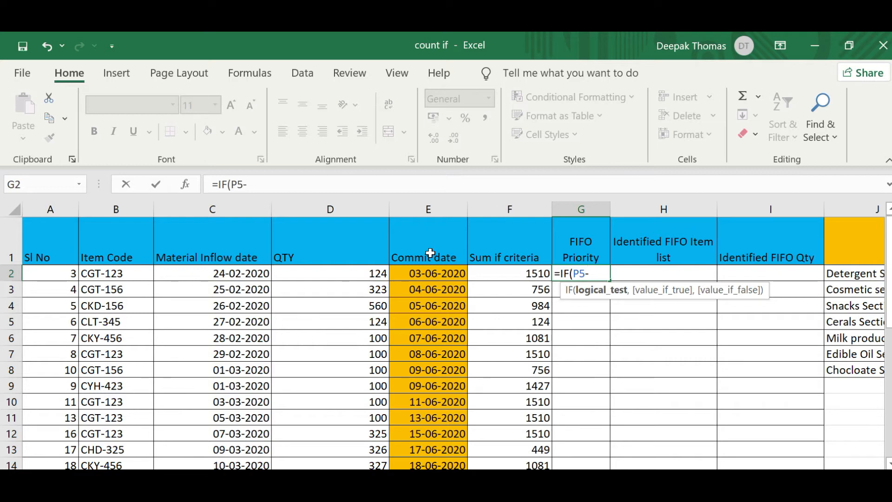
{"action": "left_click", "coordinate": [209, 276]}
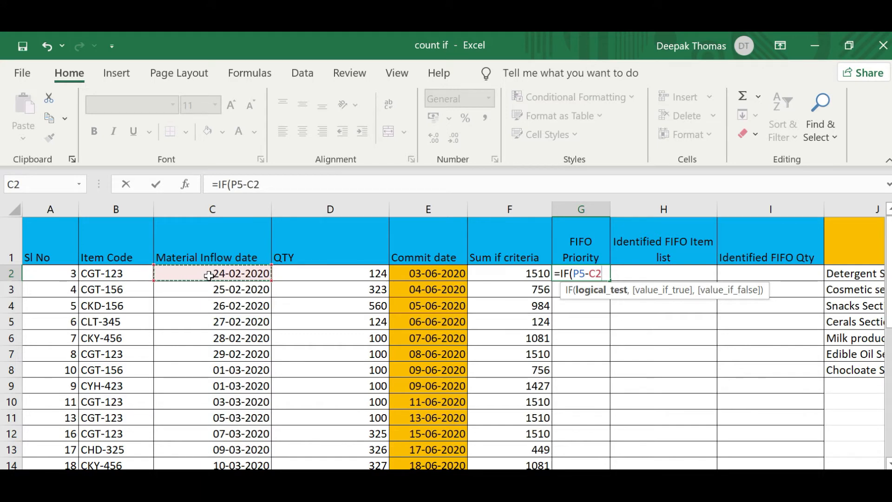
{"action": "type", "text": ">=100"}
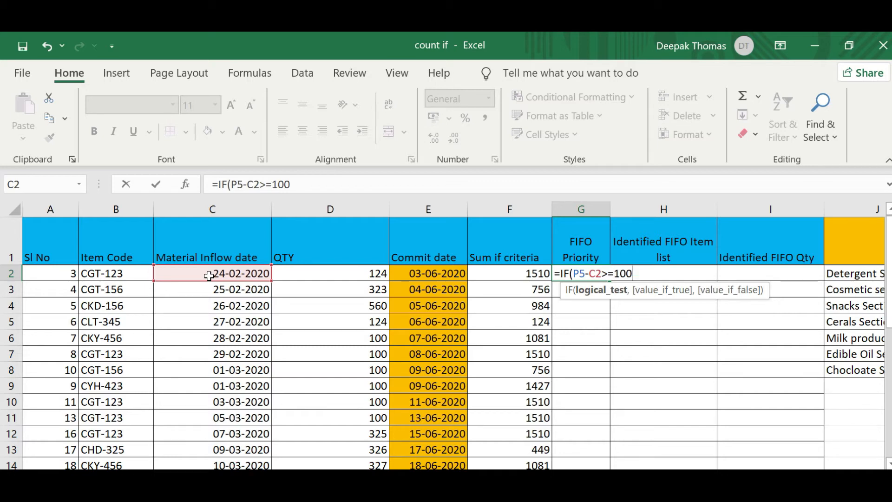
Step: Complete the IF formula in G2 with "Item First" as the true result and " Item Last" as the false result
{"action": "type", "text": ","}
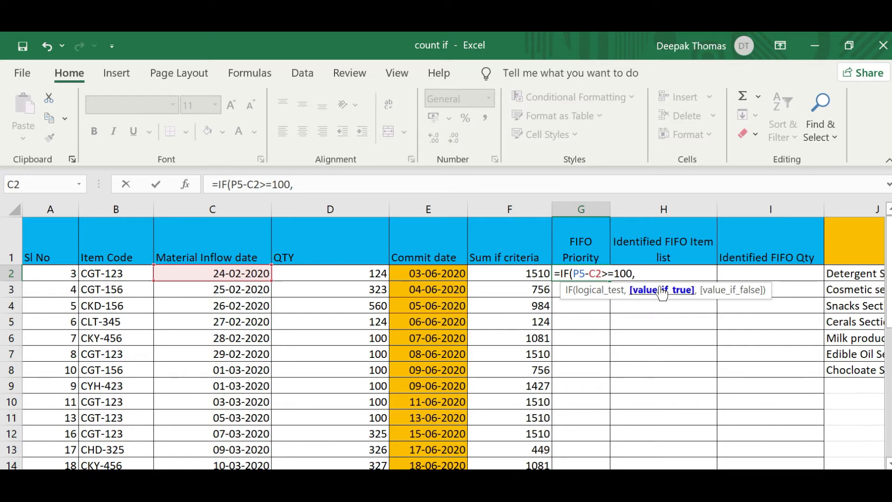
{"action": "type", "text": "\"Item"}
{"action": "left_click", "coordinate": [341, 189]}
{"action": "type", "text": "First"}
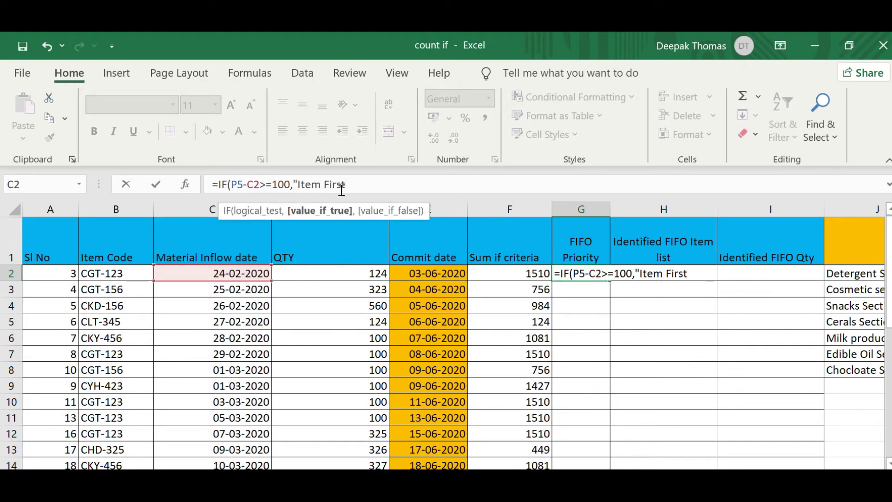
{"action": "type", "text": "\","}
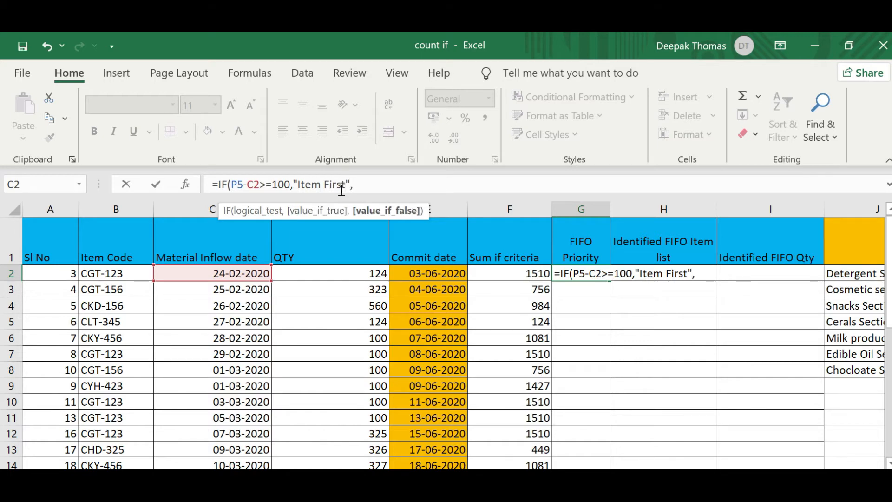
{"action": "type", "text": "\" Item Last"}
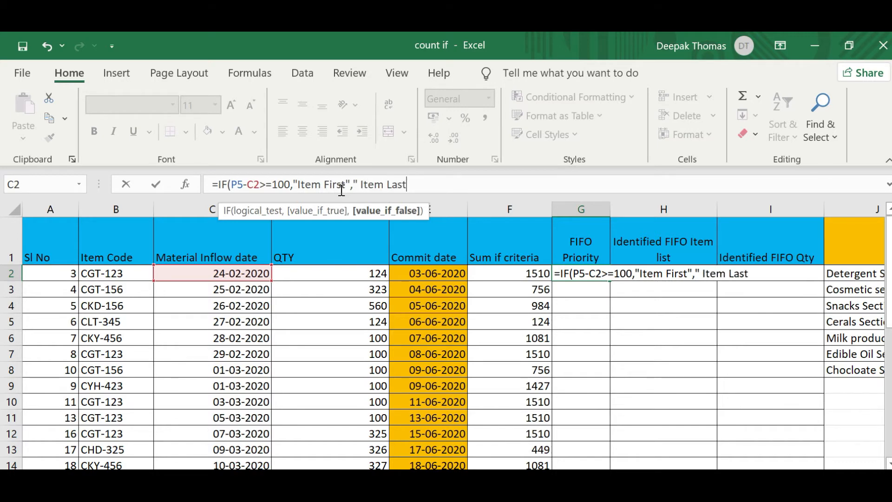
{"action": "type", "text": "\")"}
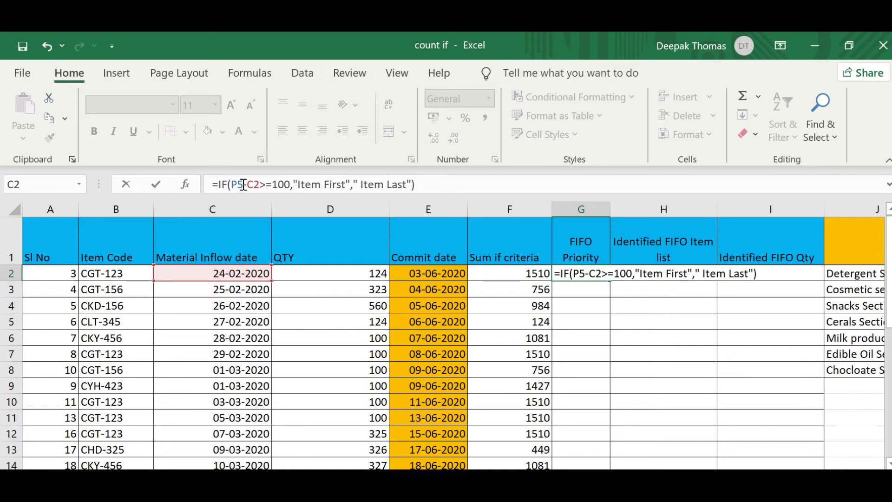
Step: Make the P5 reference in the G2 formula absolute as $P$5 and enter the formula
{"action": "left_click_drag", "start_coordinate": [244, 185], "coordinate": [235, 184]}
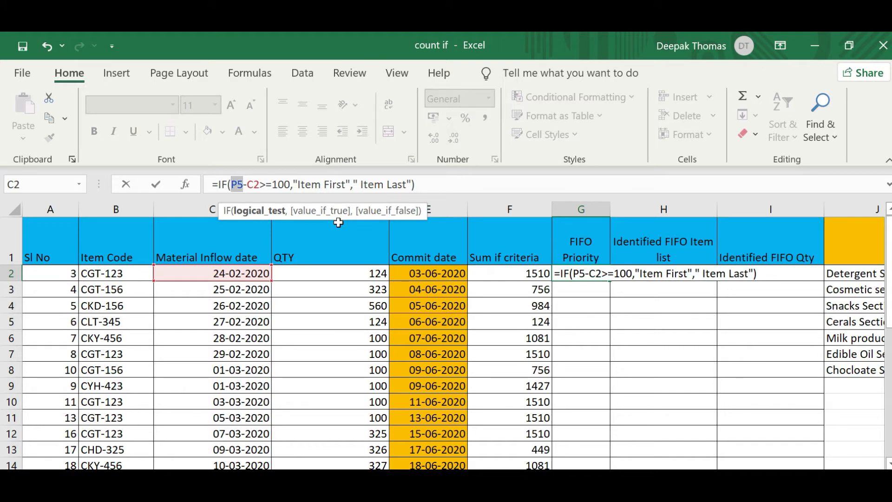
{"action": "key", "text": "F4"}
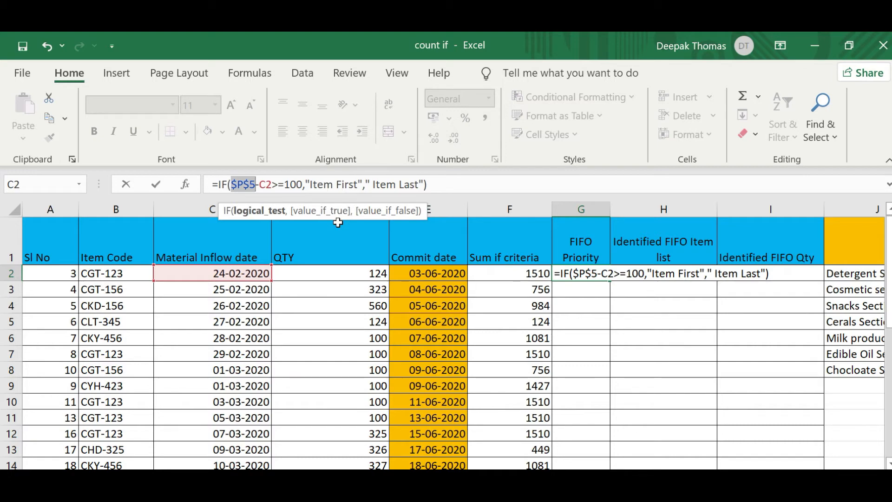
{"action": "mouse_move", "coordinate": [598, 476]}
{"action": "left_mouse_down"}
{"action": "mouse_move", "coordinate": [809, 470]}
{"action": "mouse_move", "coordinate": [623, 464]}
{"action": "mouse_move", "coordinate": [459, 442]}
{"action": "left_mouse_up"}
{"action": "key", "text": "Return"}
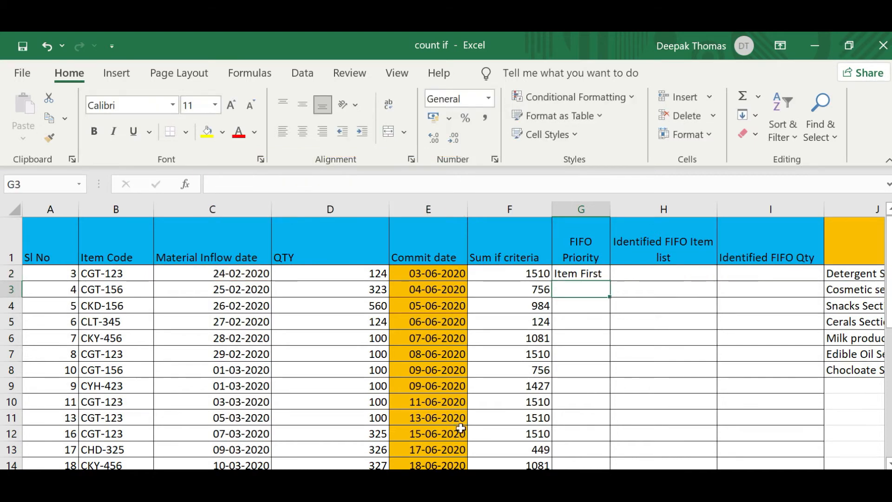
Step: Fill the IF formula in G2 down the whole FIFO Priority column and check the filled rows
{"action": "left_click", "coordinate": [586, 275]}
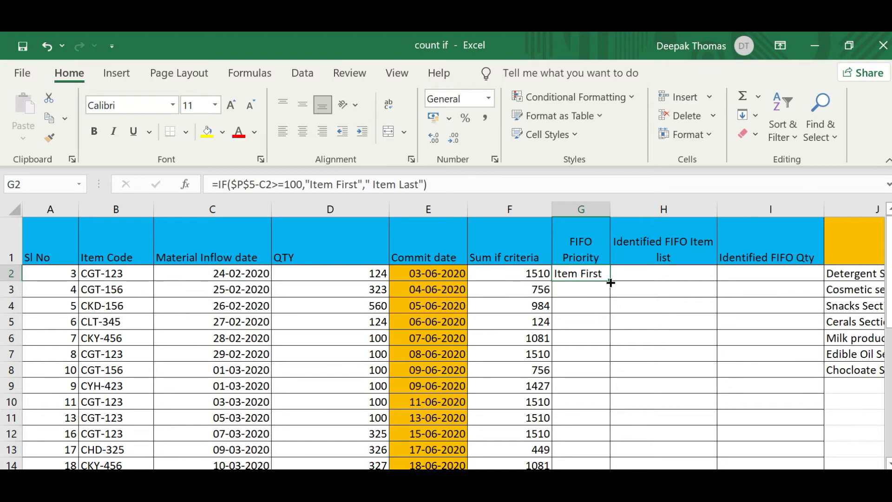
{"action": "double_click", "coordinate": [611, 283]}
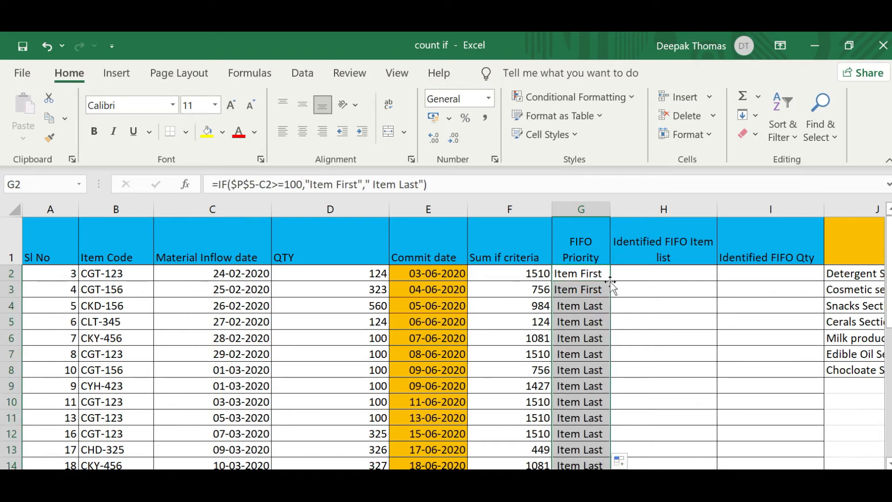
{"action": "scroll", "coordinate": [611, 282], "scroll_direction": "down", "scroll_amount": 5}
{"action": "scroll", "coordinate": [612, 284], "scroll_direction": "up", "scroll_amount": 5}
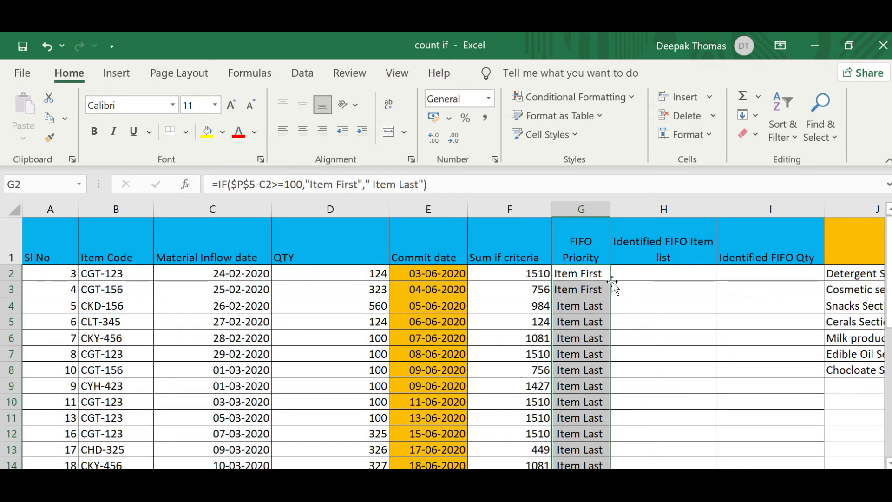
{"action": "left_click", "coordinate": [613, 283]}
{"action": "scroll", "coordinate": [671, 373], "scroll_direction": "down", "scroll_amount": 1}
{"action": "scroll", "coordinate": [671, 373], "scroll_direction": "up", "scroll_amount": 1}
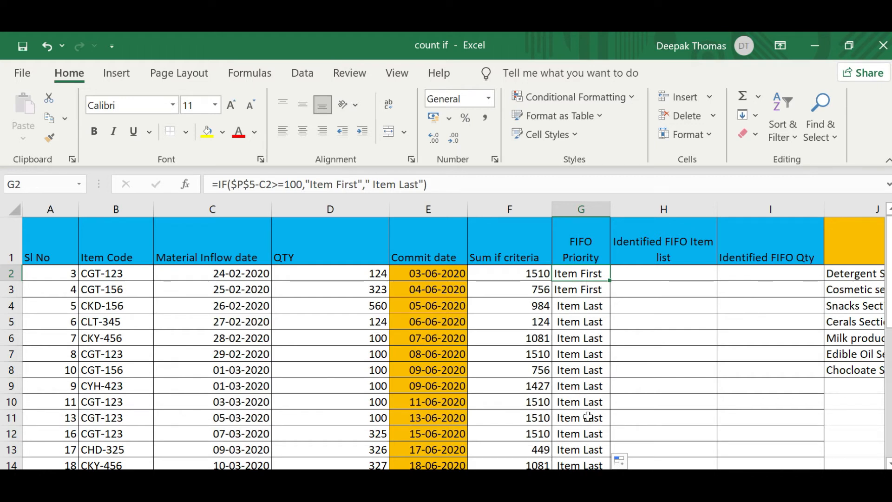
Step: Start an IF formula in cell H2 with the logical test G2="Item First"
{"action": "left_click", "coordinate": [646, 277]}
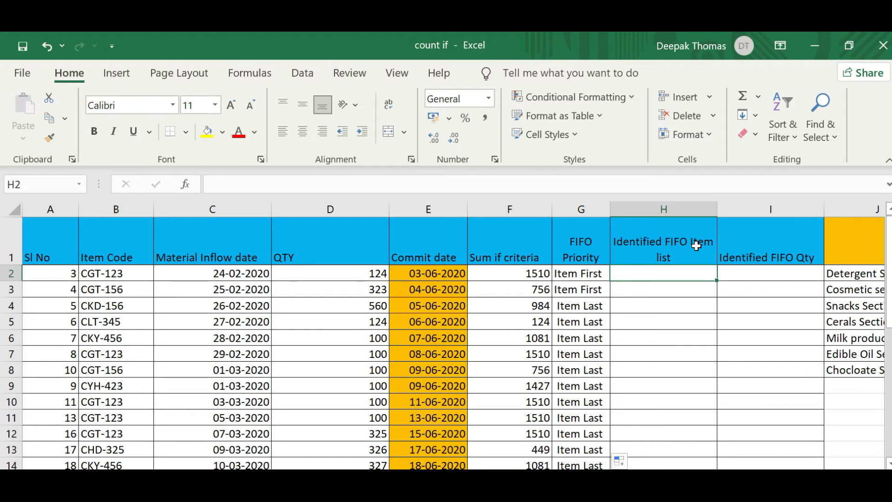
{"action": "type", "text": "=if"}
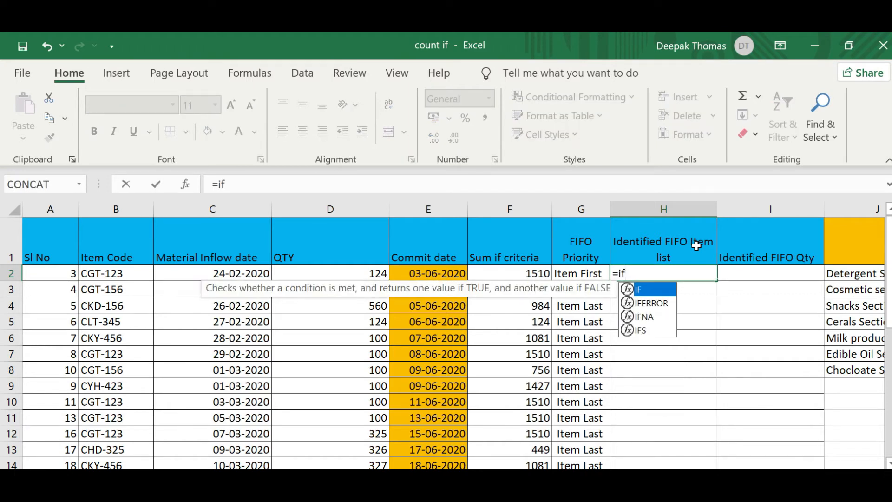
{"action": "double_click", "coordinate": [639, 290]}
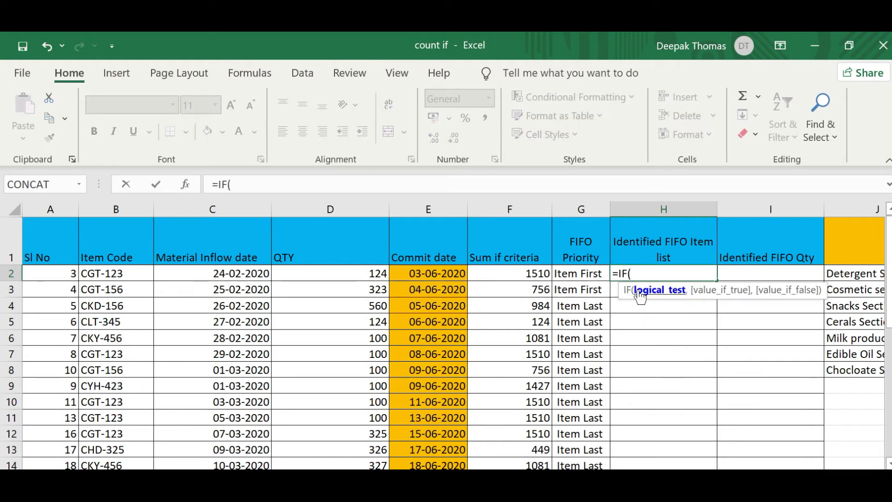
{"action": "left_click", "coordinate": [599, 275]}
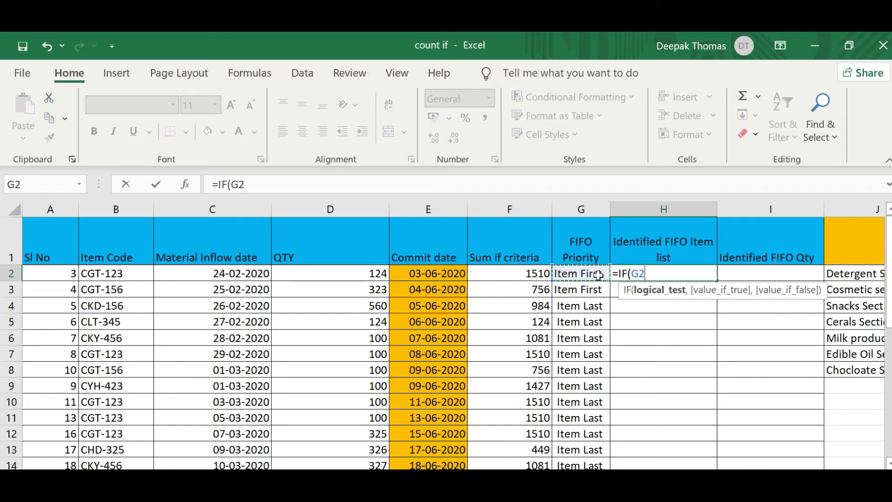
{"action": "type", "text": "=\"Ite"}
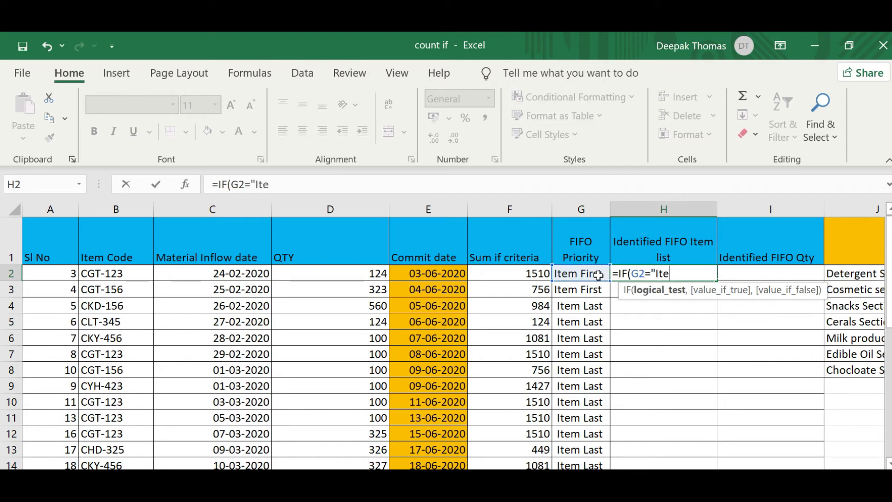
{"action": "type", "text": "m First\","}
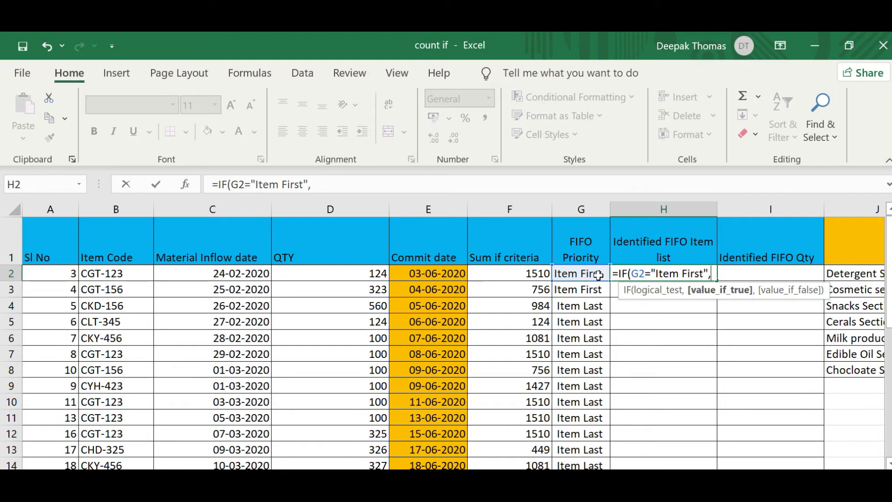
Step: Nest a CONCAT function as the IF's true result, with B2 as its first text and "-" as its second
{"action": "left_click", "coordinate": [82, 185]}
{"action": "left_click", "coordinate": [80, 185]}
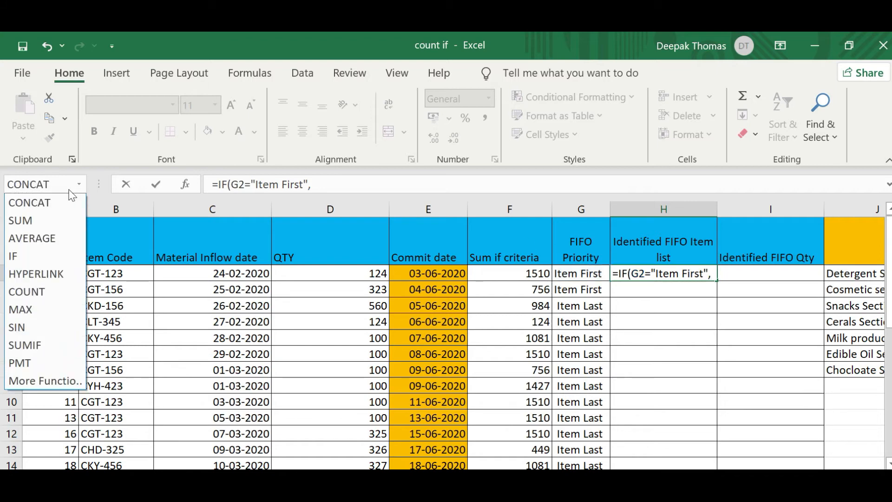
{"action": "left_click", "coordinate": [20, 202]}
{"action": "left_click_drag", "start_coordinate": [505, 123], "coordinate": [301, 229]}
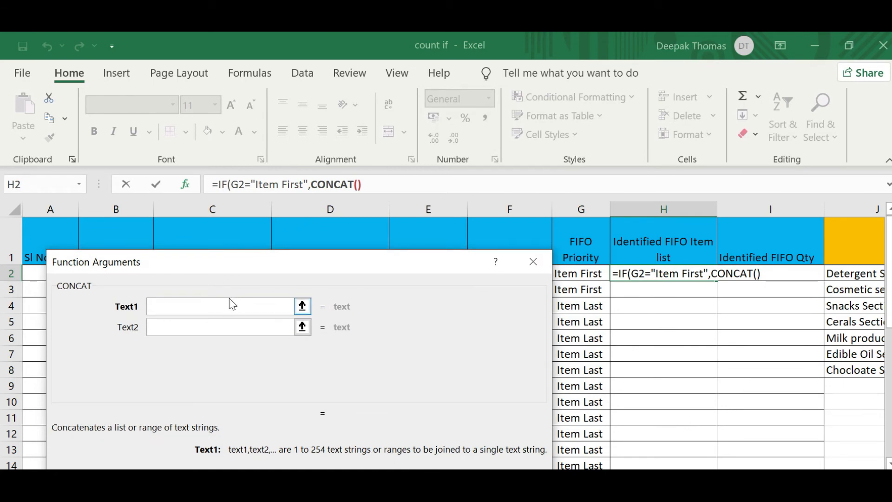
{"action": "left_click_drag", "start_coordinate": [264, 263], "coordinate": [554, 234]}
{"action": "left_click", "coordinate": [103, 274]}
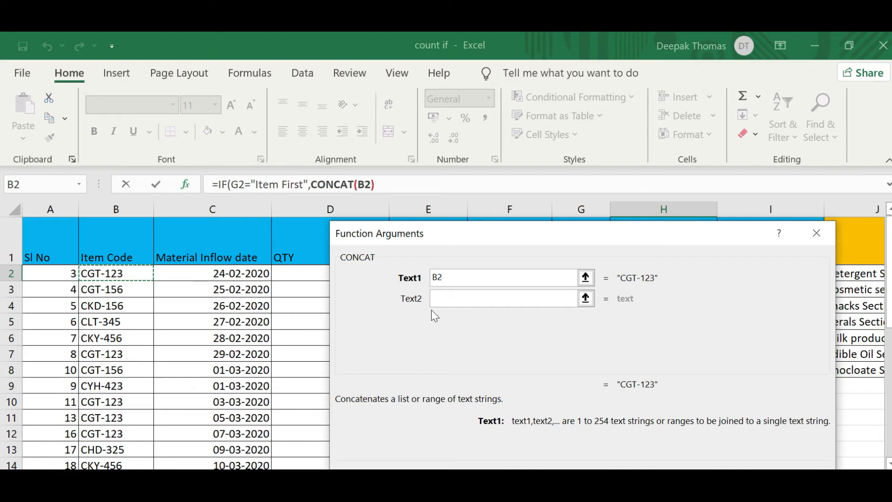
{"action": "left_click", "coordinate": [463, 302]}
{"action": "type", "text": "-"}
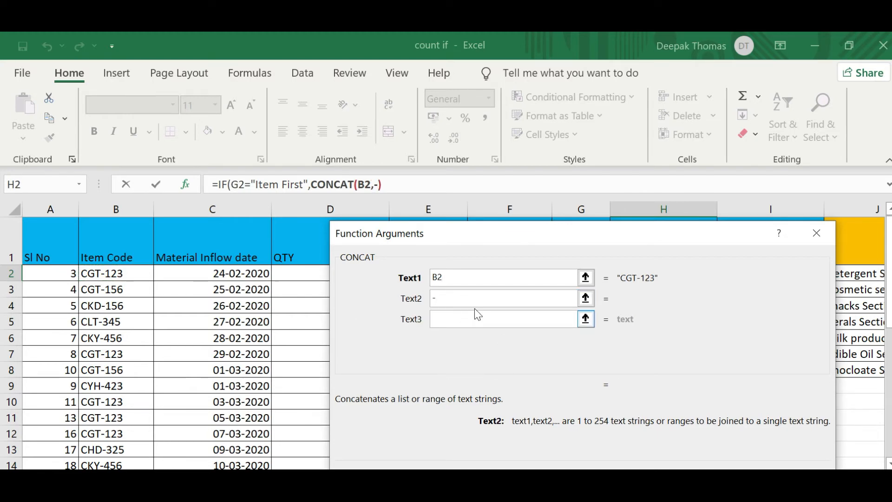
Step: Set CONCAT's third text to Item First and enter the H2 formula, accepting the closing-parenthesis correction
{"action": "left_click", "coordinate": [469, 321]}
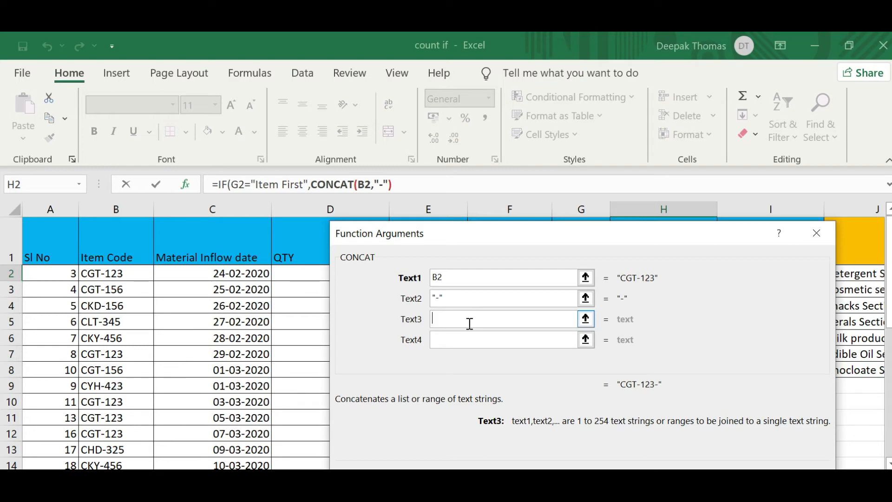
{"action": "type", "text": "I"}
{"action": "type", "text": "em"}
{"action": "key", "text": "BackSpace"}
{"action": "key", "text": "BackSpace"}
{"action": "key", "text": "BackSpace"}
{"action": "type", "text": "Item First"}
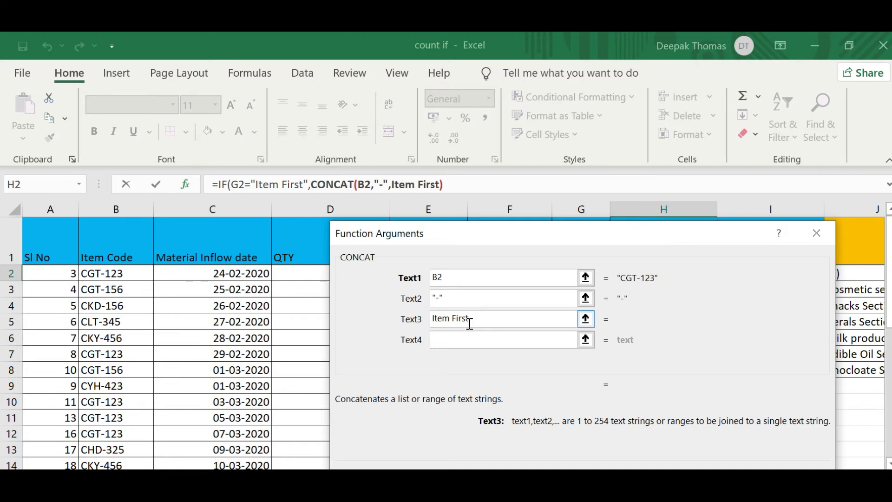
{"action": "key", "text": "Return"}
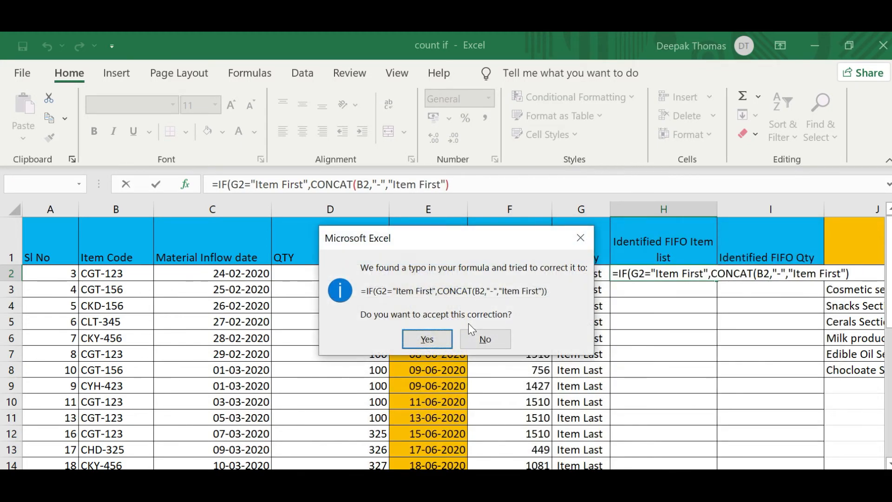
{"action": "key", "text": "Return"}
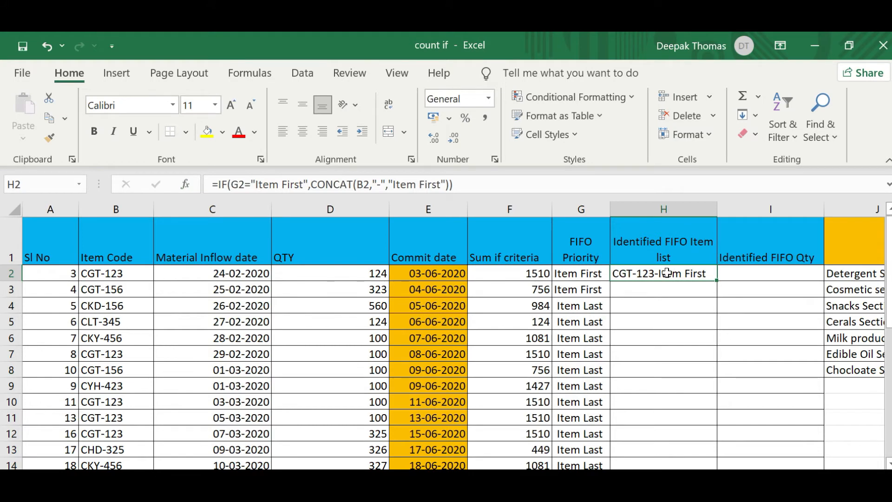
Step: Add an empty string "" as the false result of the IF formula in H2 and enter it
{"action": "left_click", "coordinate": [482, 188]}
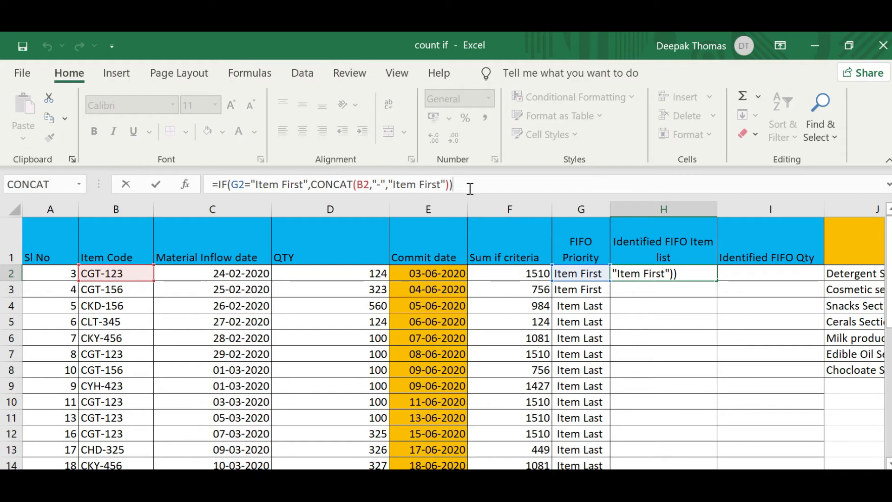
{"action": "key", "text": "BackSpace"}
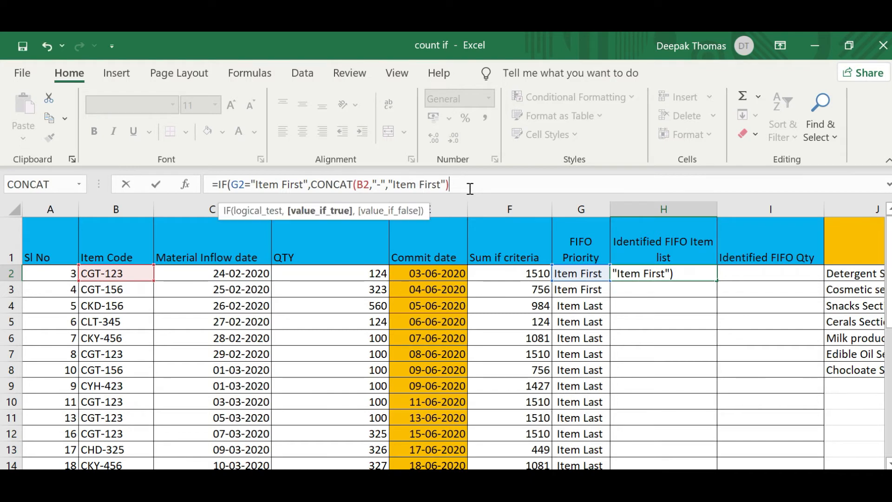
{"action": "type", "text": ","}
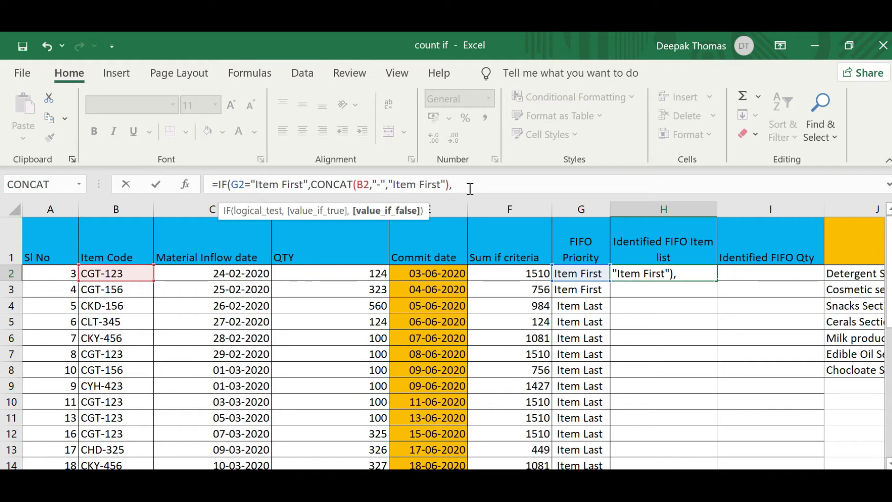
{"action": "type", "text": "\"\""}
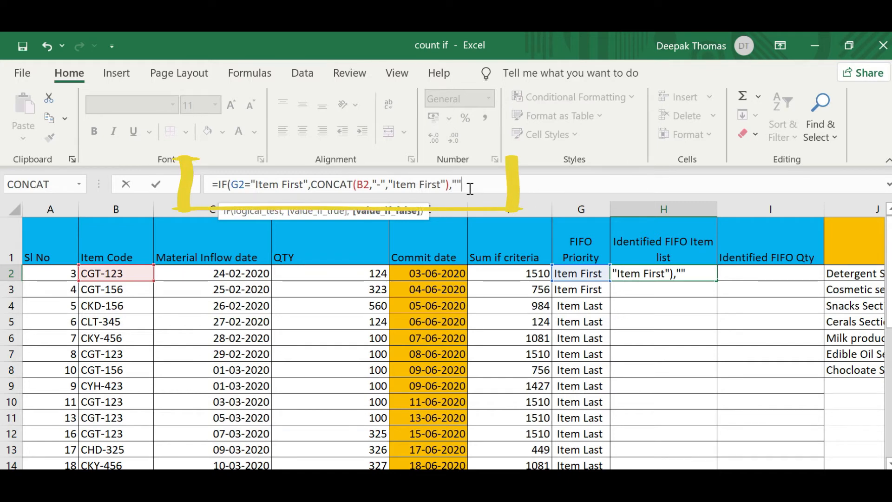
{"action": "type", "text": ")"}
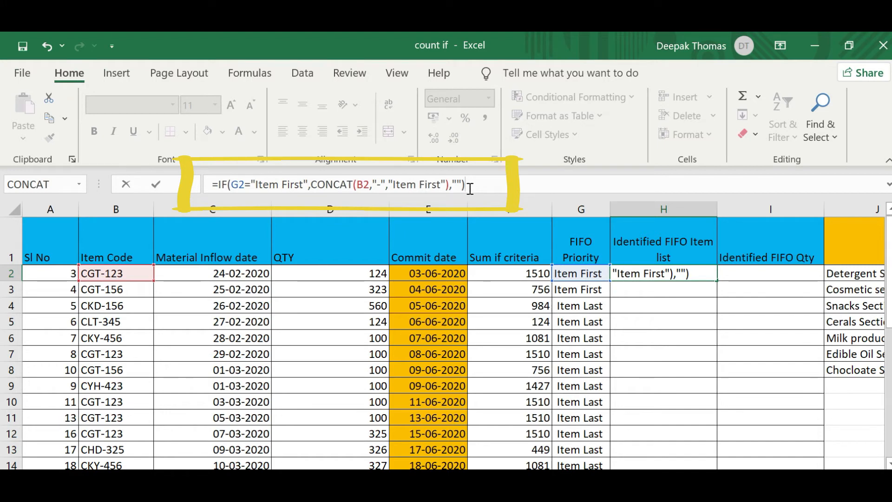
{"action": "key", "text": "Return"}
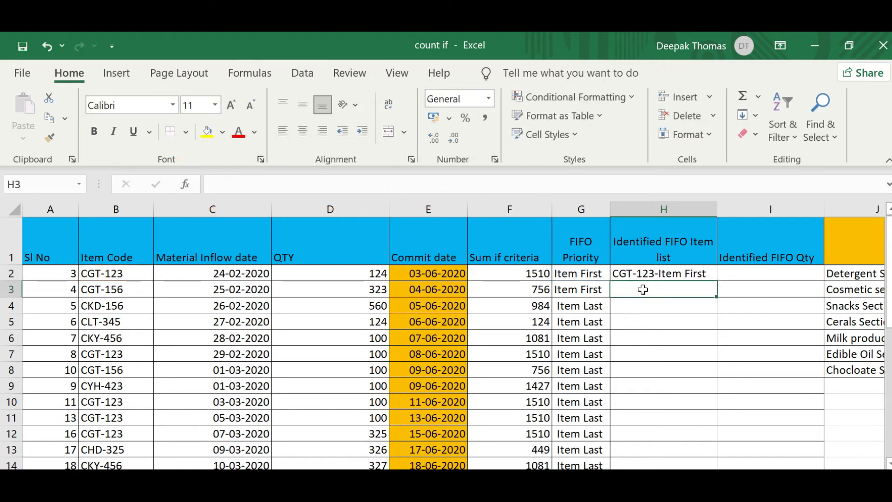
Step: Fill the H2 formula down the whole Identified FIFO Item list column and check the filled rows
{"action": "left_click", "coordinate": [688, 271]}
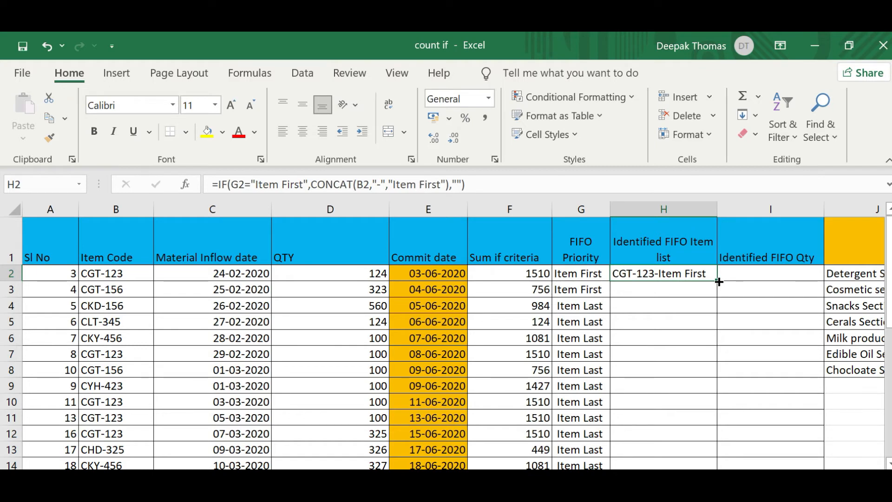
{"action": "double_click", "coordinate": [719, 282]}
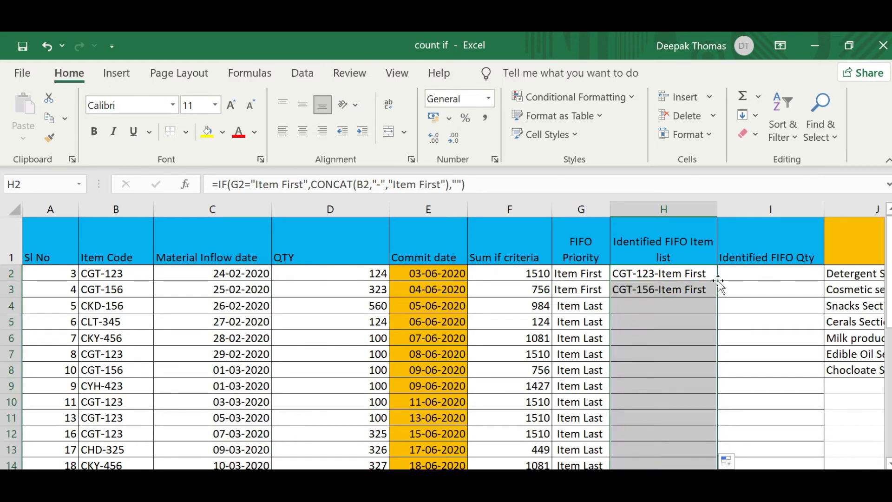
{"action": "scroll", "coordinate": [719, 281], "scroll_direction": "down", "scroll_amount": 7}
{"action": "scroll", "coordinate": [718, 282], "scroll_direction": "up", "scroll_amount": 7}
{"action": "scroll", "coordinate": [684, 311], "scroll_direction": "down", "scroll_amount": 4}
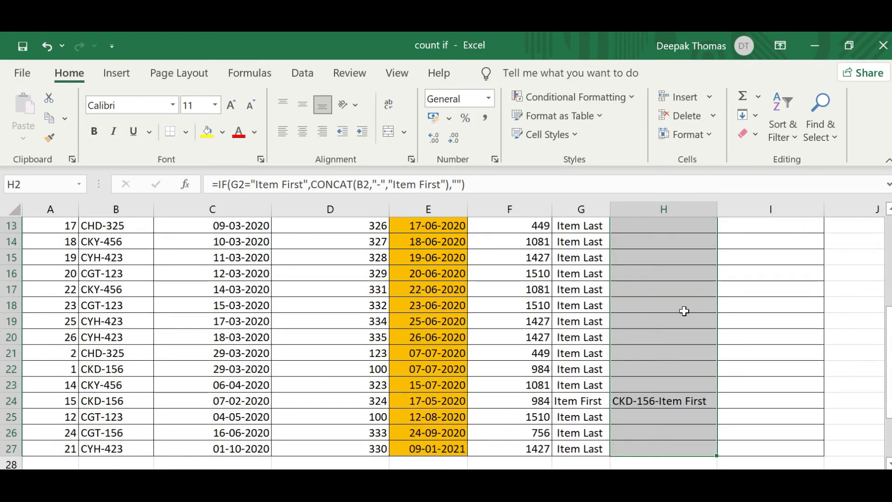
{"action": "scroll", "coordinate": [684, 310], "scroll_direction": "up", "scroll_amount": 1}
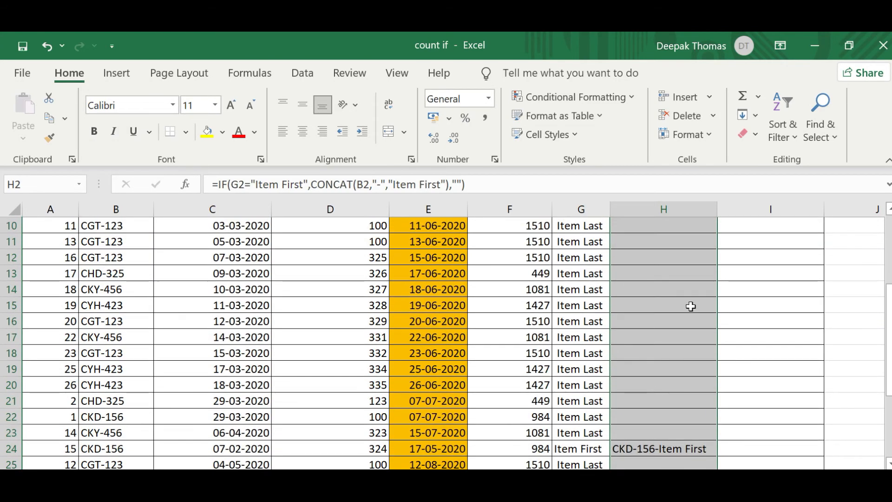
{"action": "scroll", "coordinate": [691, 306], "scroll_direction": "up", "scroll_amount": 3}
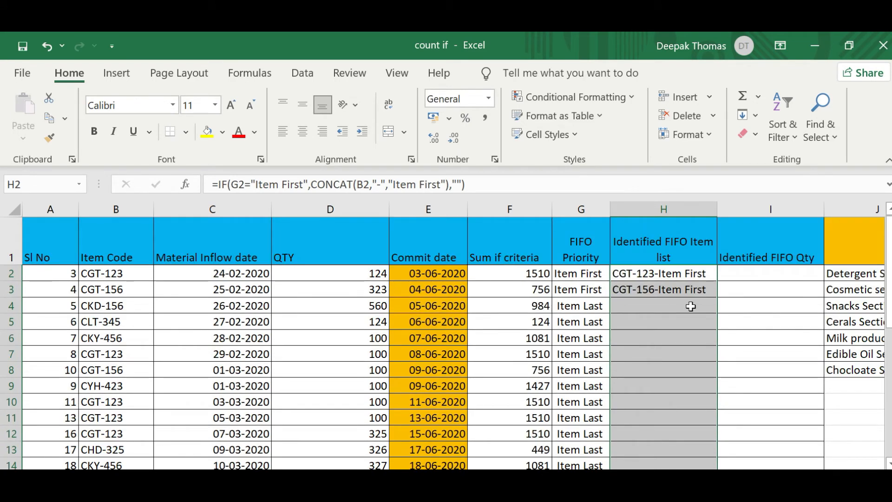
Step: Start an IF formula in cell I2 under Identified FIFO Qty with the logical test H2<>""
{"action": "left_click", "coordinate": [790, 276]}
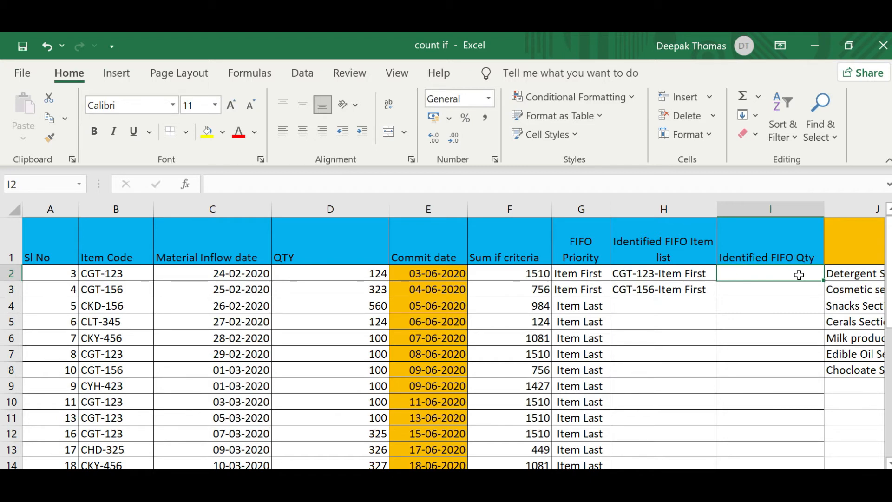
{"action": "type", "text": "=f"}
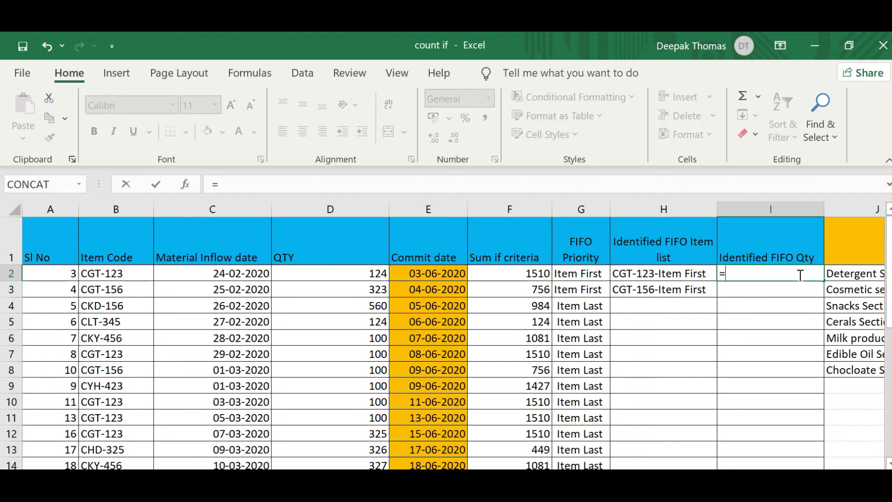
{"action": "key", "text": "BackSpace"}
{"action": "type", "text": "if"}
{"action": "double_click", "coordinate": [753, 288]}
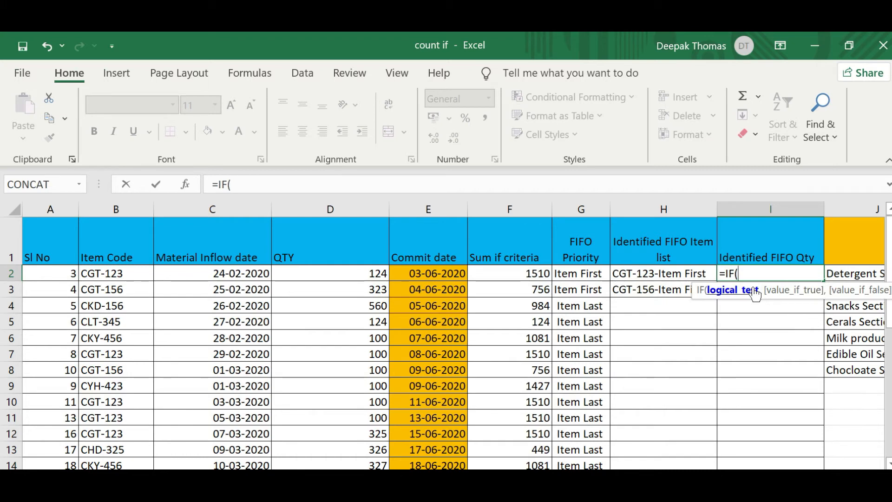
{"action": "left_click", "coordinate": [635, 272]}
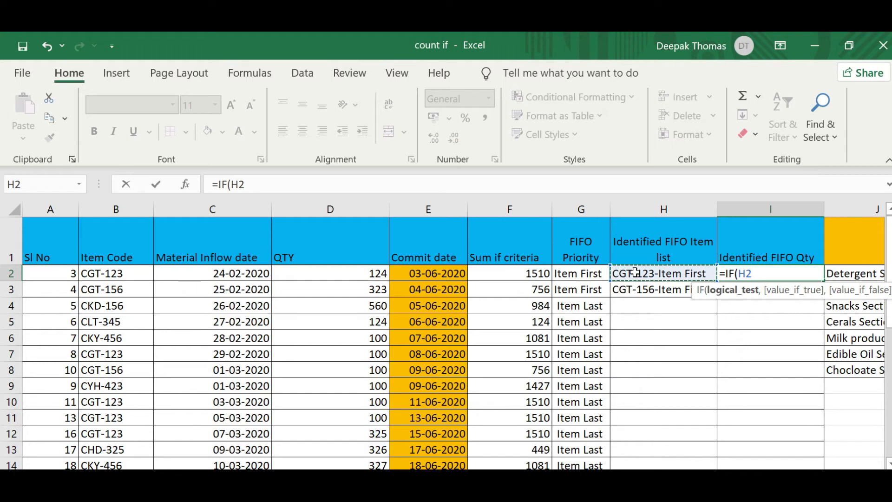
{"action": "type", "text": "<>"}
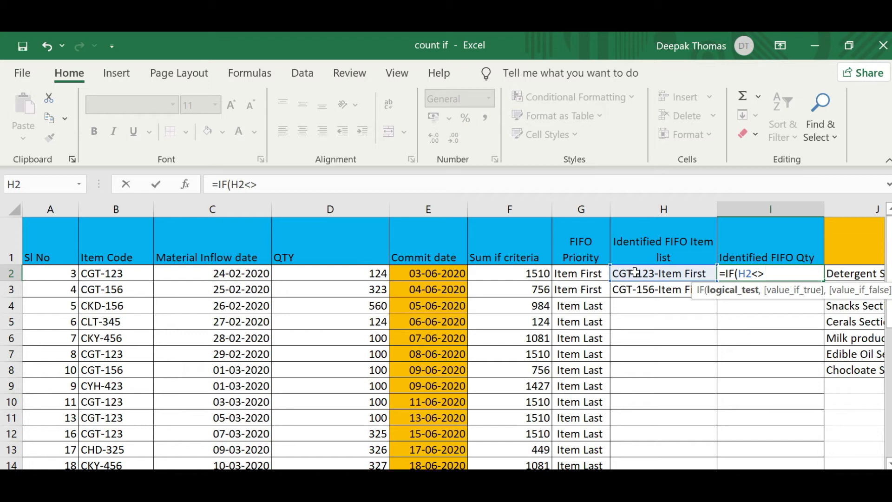
{"action": "type", "text": "\"\","}
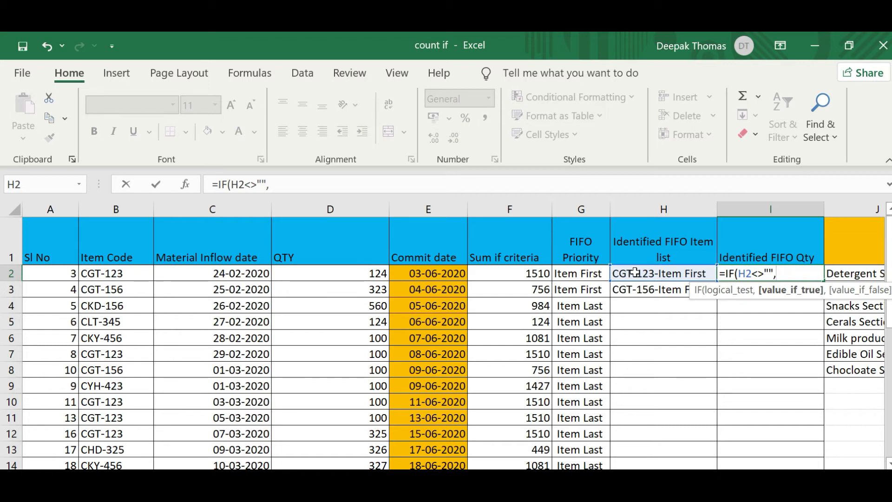
Step: Nest SUMIF(H:H,H:H,D:D) as the true result of the IF formula in I2, totalling QTY by identified FIFO item
{"action": "type", "text": "sumif"}
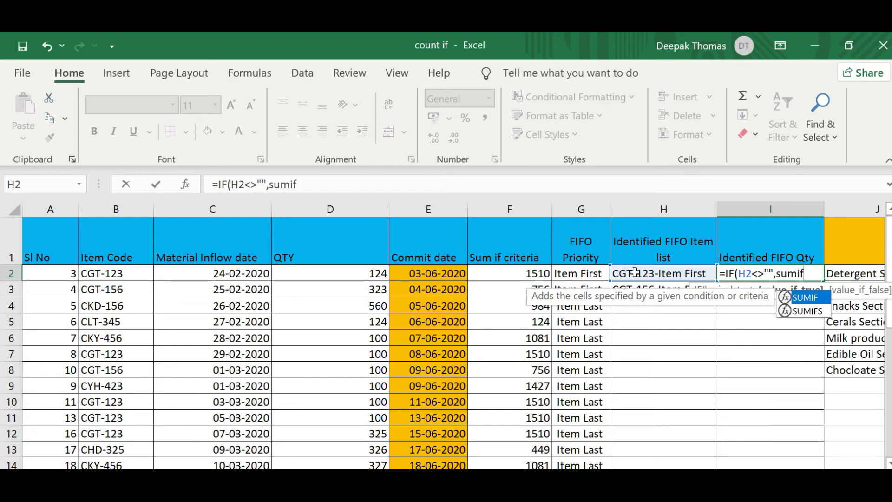
{"action": "double_click", "coordinate": [813, 295]}
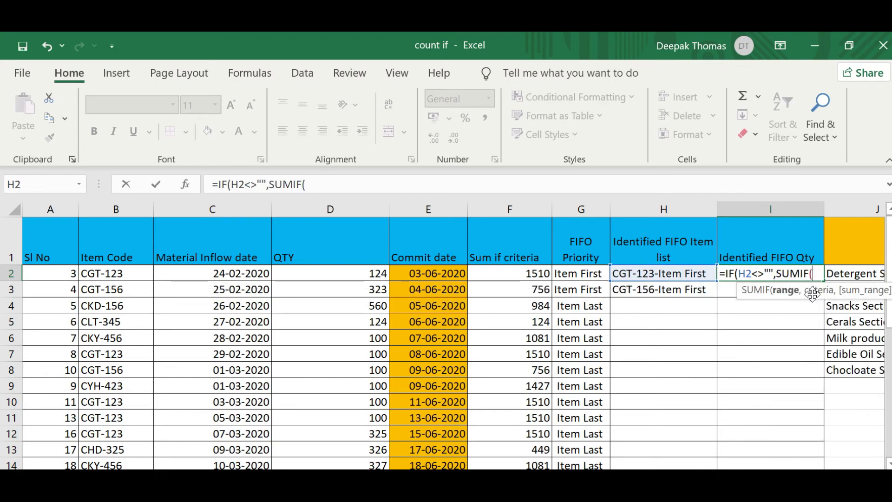
{"action": "left_click", "coordinate": [687, 208]}
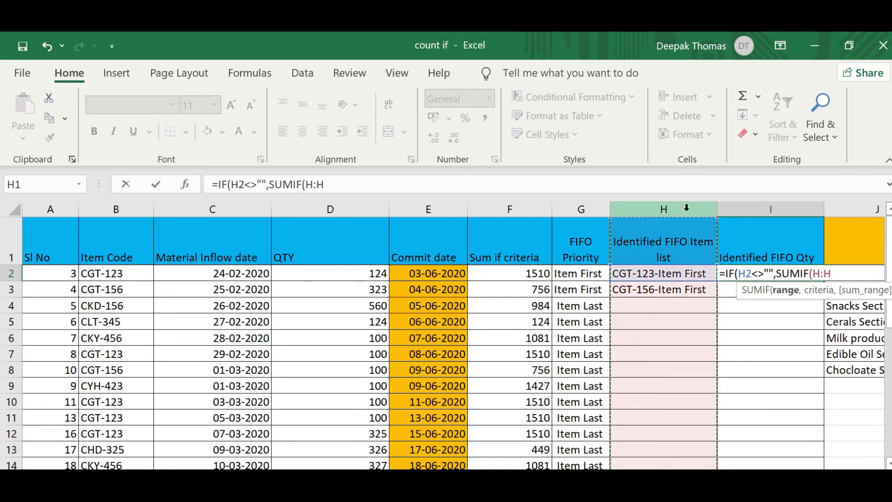
{"action": "type", "text": ","}
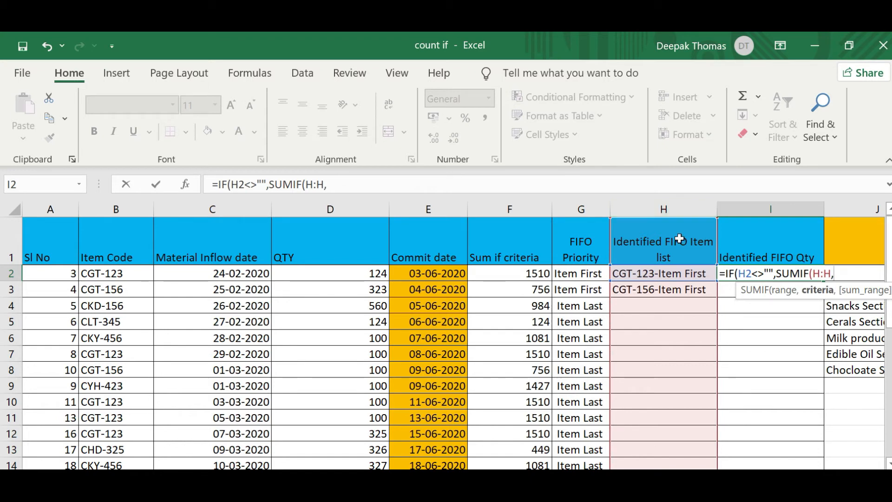
{"action": "left_click", "coordinate": [683, 205]}
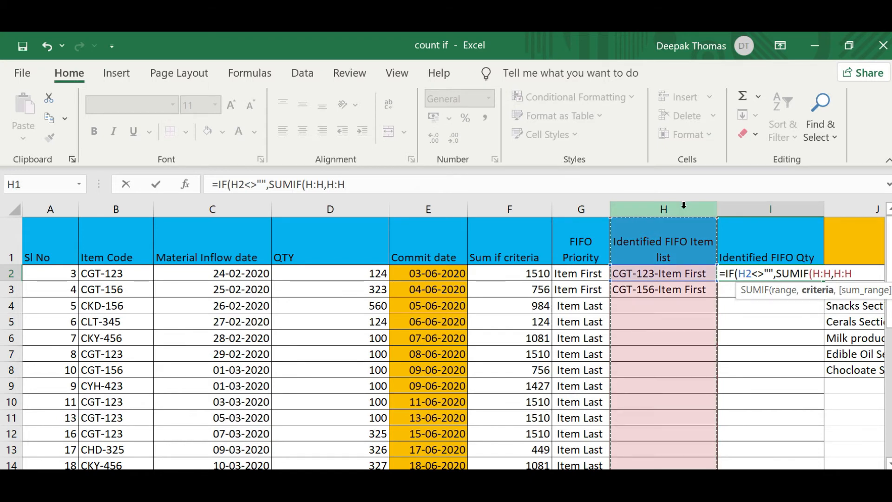
{"action": "type", "text": ","}
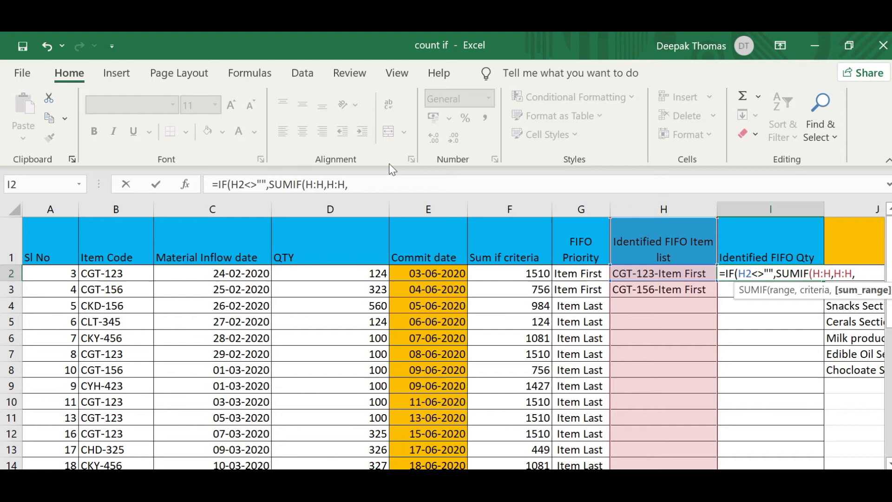
{"action": "left_click", "coordinate": [347, 210]}
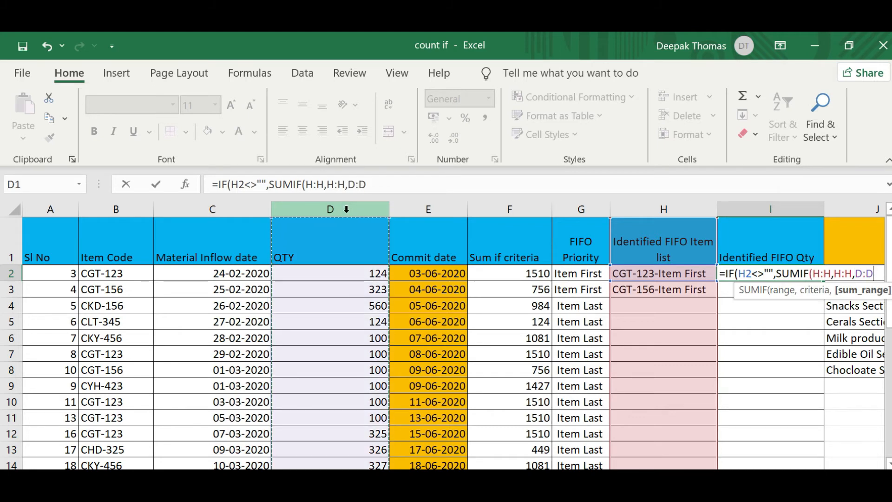
{"action": "type", "text": "),"}
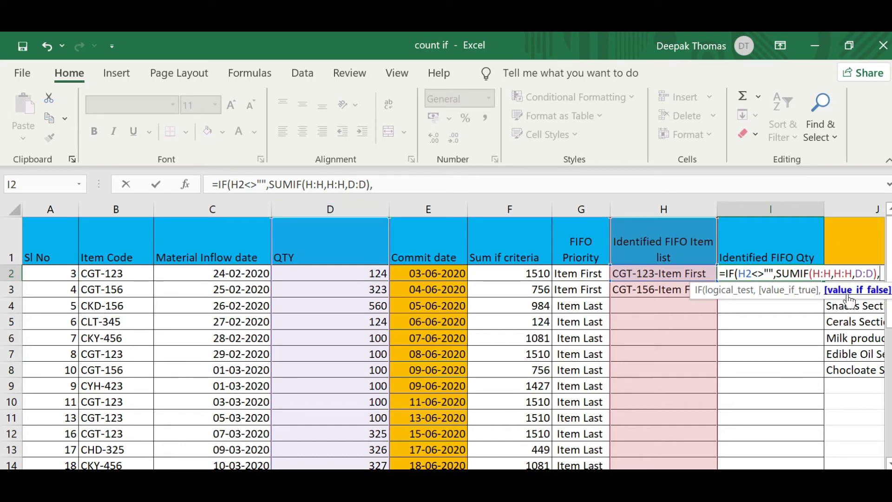
Step: Add an empty string "" as the false result of the I2 formula, close it and enter it
{"action": "left_click", "coordinate": [438, 189]}
{"action": "type", "text": "\""}
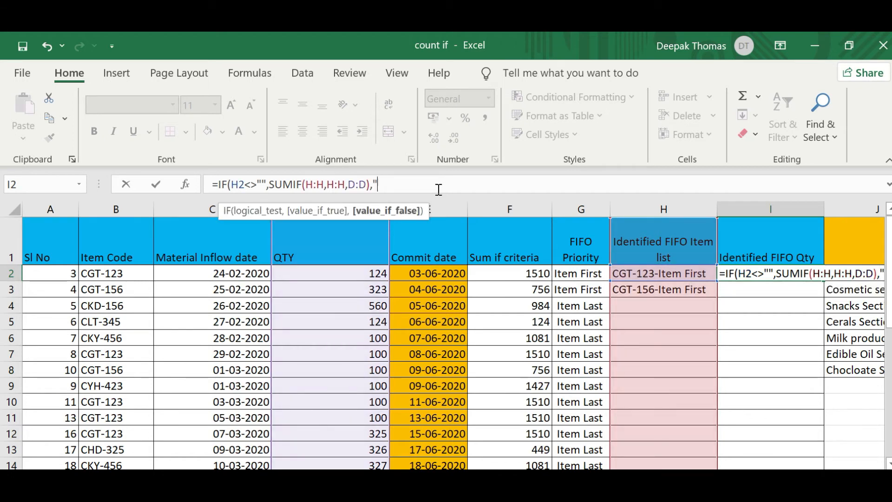
{"action": "type", "text": "\")"}
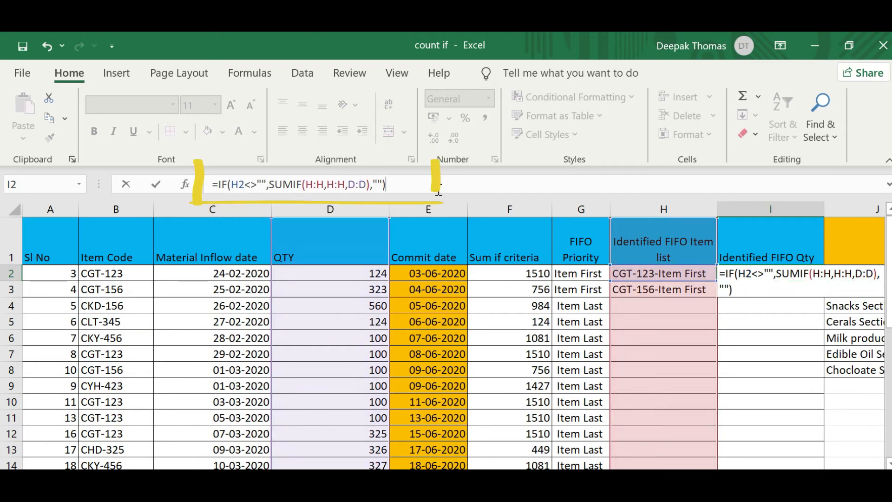
{"action": "key", "text": "Return"}
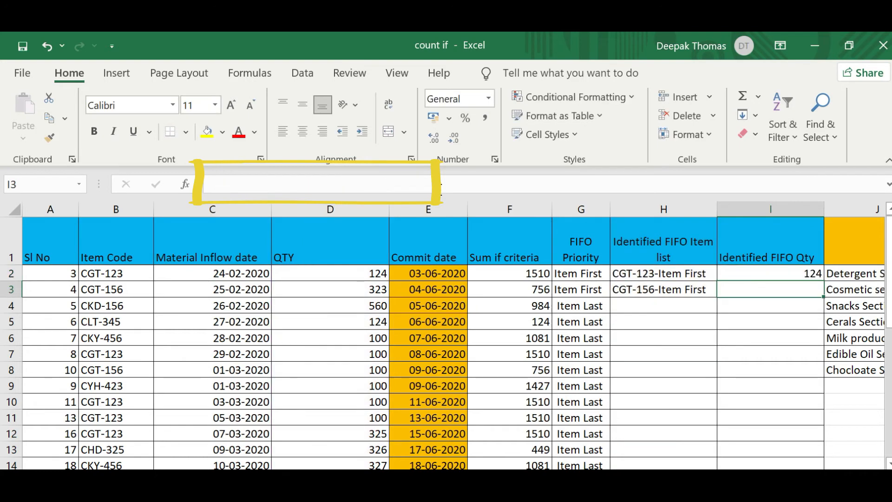
Step: Fill the I2 formula down the Identified FIFO Qty column and check the filled quantities against the identified item list
{"action": "left_click", "coordinate": [758, 273]}
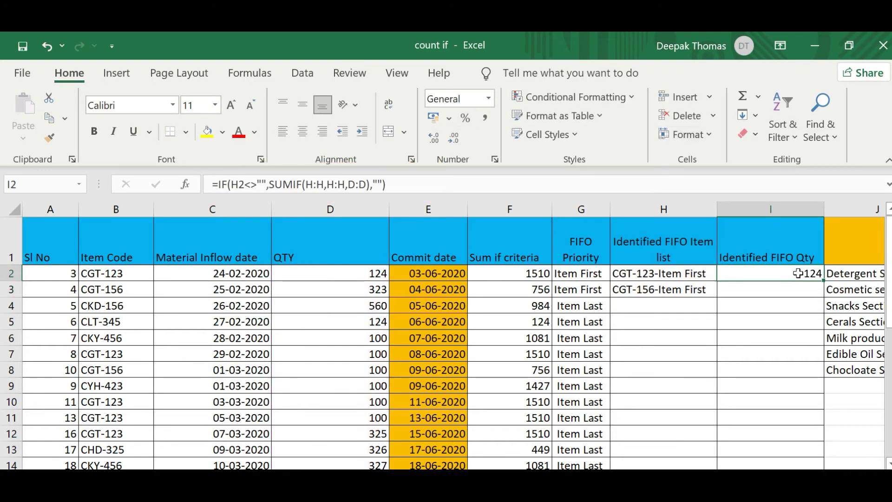
{"action": "double_click", "coordinate": [824, 281]}
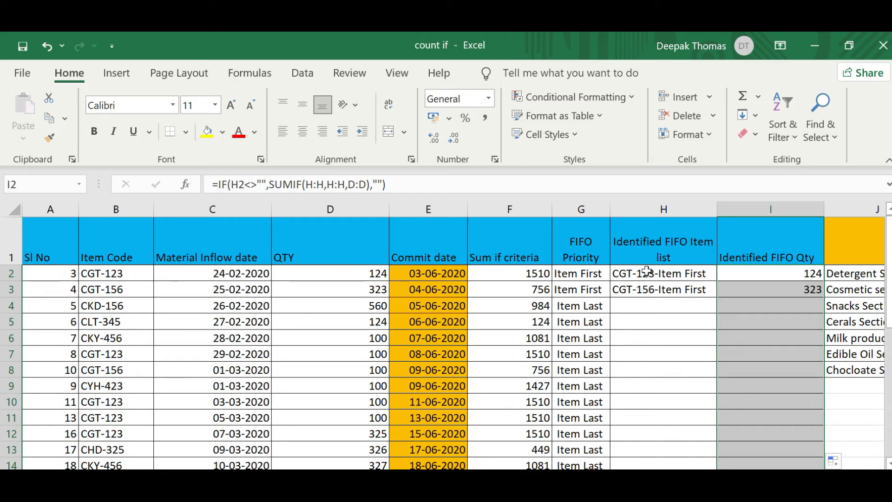
{"action": "left_click", "coordinate": [783, 272]}
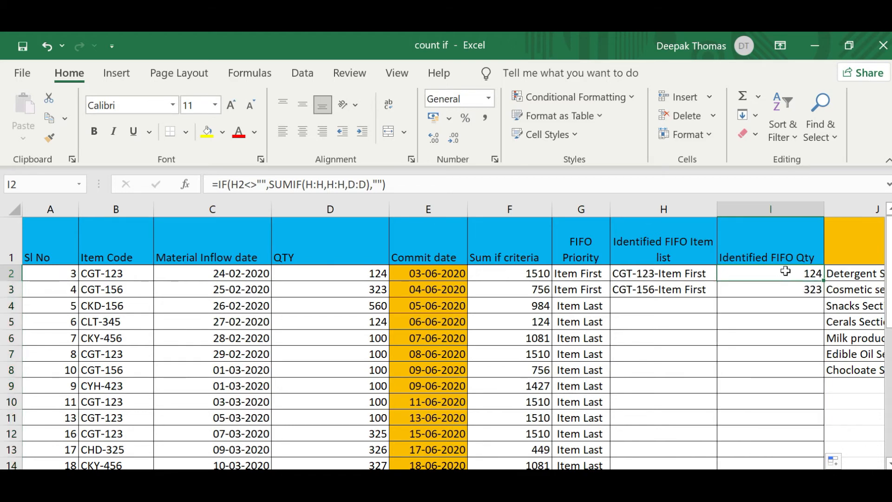
{"action": "left_click", "coordinate": [690, 277]}
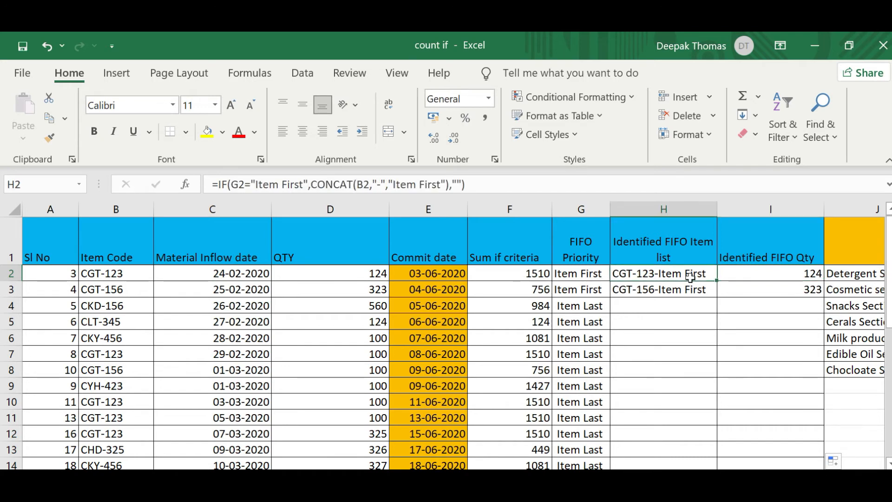
{"action": "left_click", "coordinate": [766, 276]}
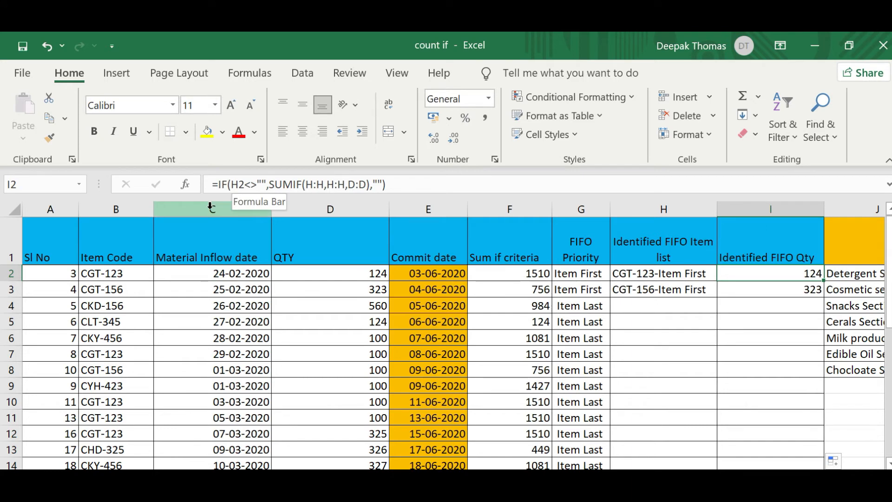
{"action": "left_click", "coordinate": [795, 289]}
{"action": "left_click", "coordinate": [799, 273]}
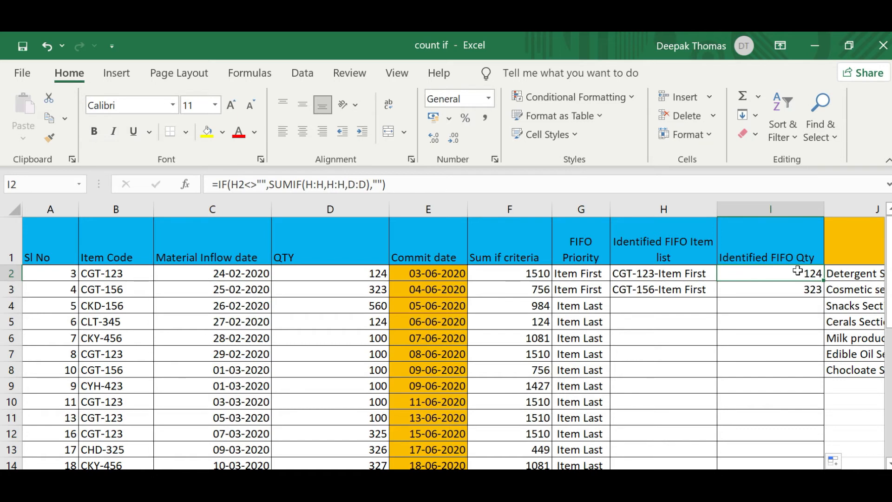
Step: Compare the item codes in K2:K8 of the section table with the source Item Code list in column B
{"action": "scroll", "coordinate": [732, 347], "scroll_direction": "down", "scroll_amount": 2}
{"action": "scroll", "coordinate": [732, 347], "scroll_direction": "up", "scroll_amount": 2}
{"action": "left_click_drag", "start_coordinate": [581, 477], "coordinate": [693, 478]}
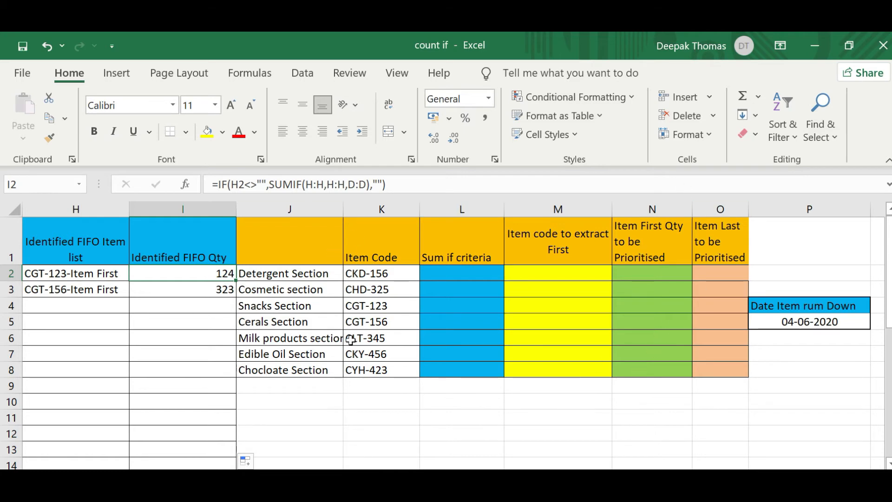
{"action": "left_click_drag", "start_coordinate": [370, 275], "coordinate": [370, 369]}
{"action": "left_click_drag", "start_coordinate": [708, 466], "coordinate": [680, 466]}
{"action": "left_click_drag", "start_coordinate": [97, 275], "coordinate": [105, 433]}
{"action": "scroll", "coordinate": [611, 424], "scroll_direction": "up", "scroll_amount": 4}
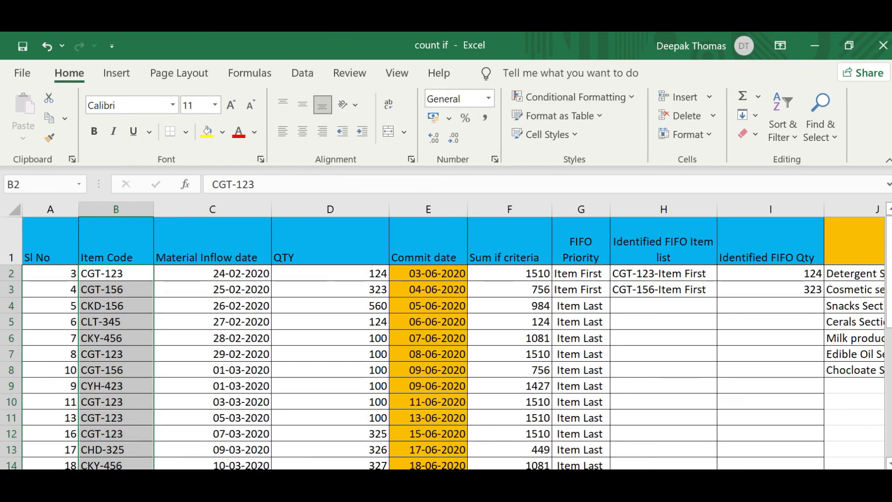
{"action": "scroll", "coordinate": [570, 449], "scroll_direction": "right", "scroll_amount": 1}
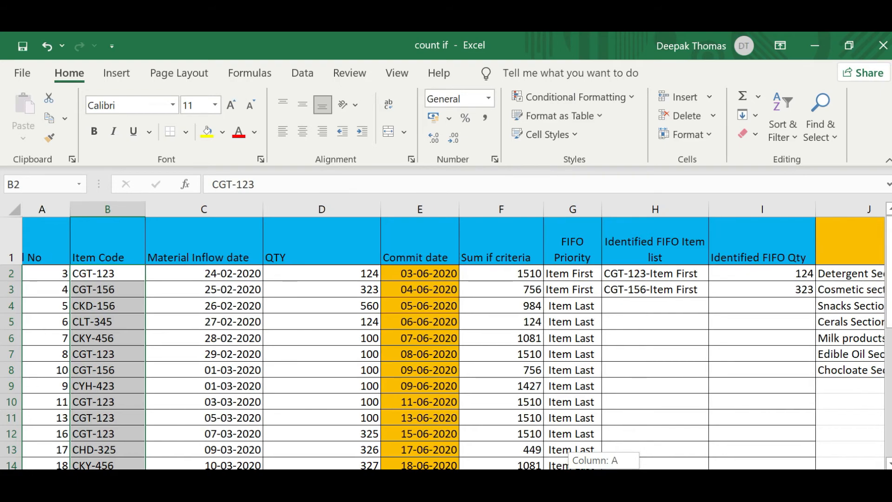
{"action": "scroll", "coordinate": [572, 453], "scroll_direction": "right", "scroll_amount": 5}
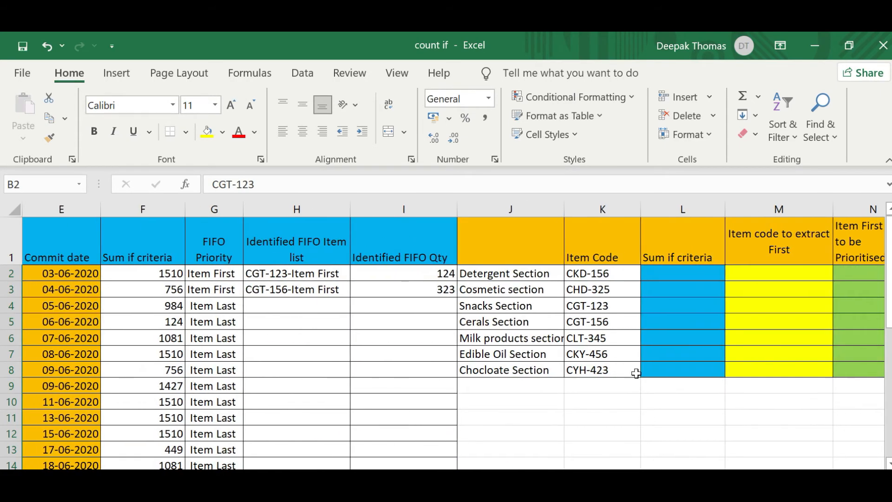
{"action": "left_click_drag", "start_coordinate": [609, 276], "coordinate": [612, 371]}
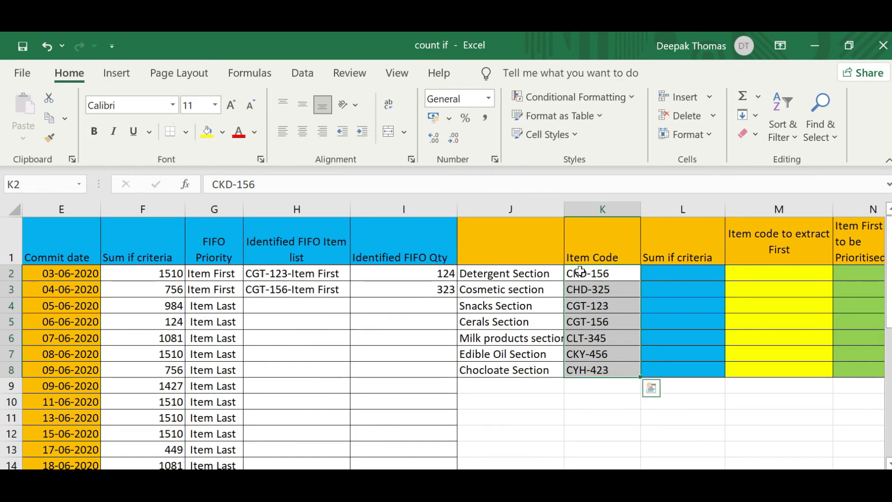
Step: Review the section names in J2:J8, from Detergent to Chocloate Section, and the item code assigned to the Detergent Section
{"action": "left_click", "coordinate": [515, 276]}
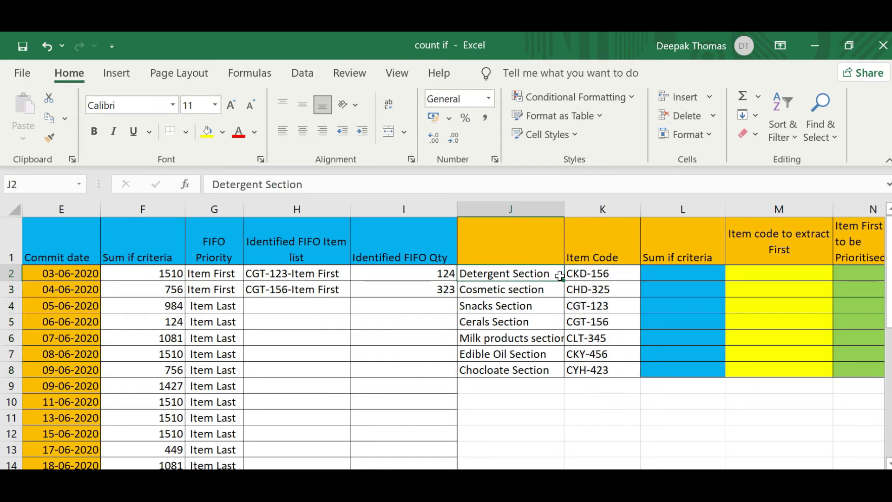
{"action": "left_click", "coordinate": [548, 291]}
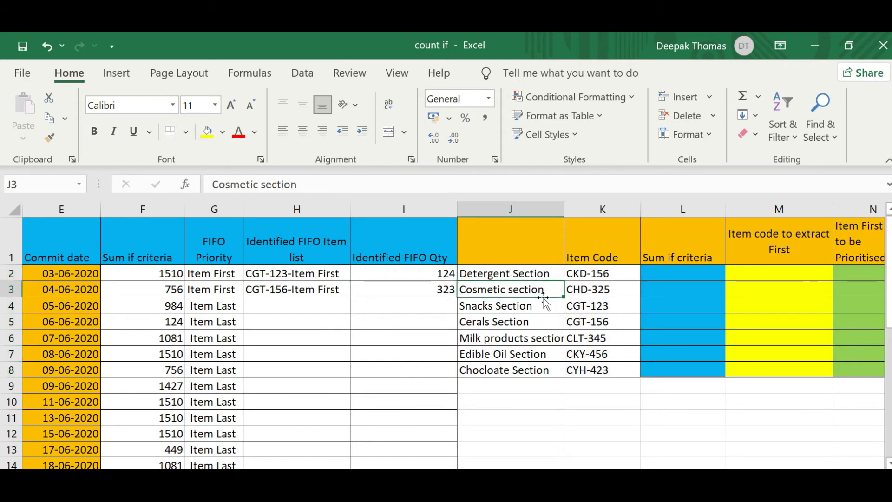
{"action": "left_click", "coordinate": [533, 309]}
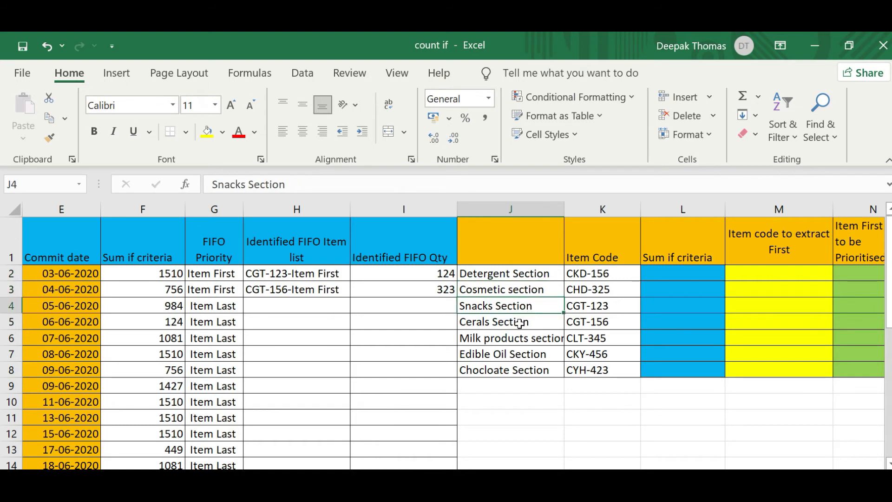
{"action": "left_click", "coordinate": [519, 323]}
{"action": "left_click", "coordinate": [521, 344]}
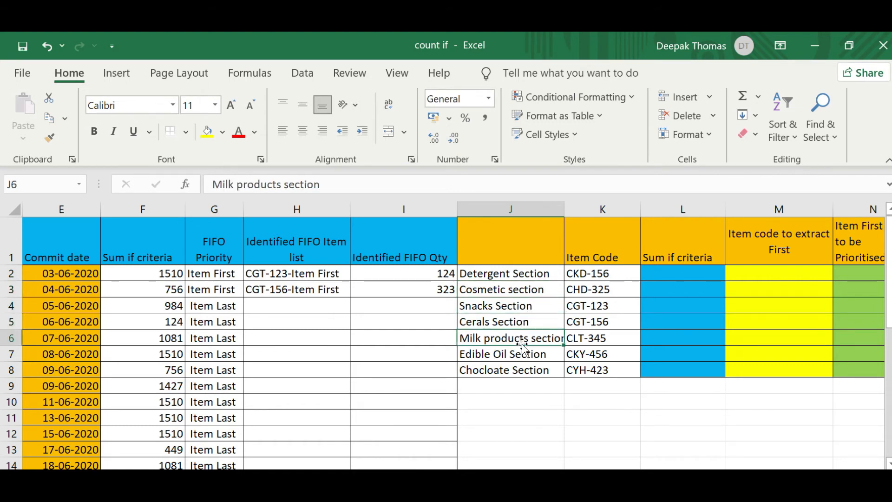
{"action": "left_click", "coordinate": [522, 357]}
{"action": "left_click", "coordinate": [523, 375]}
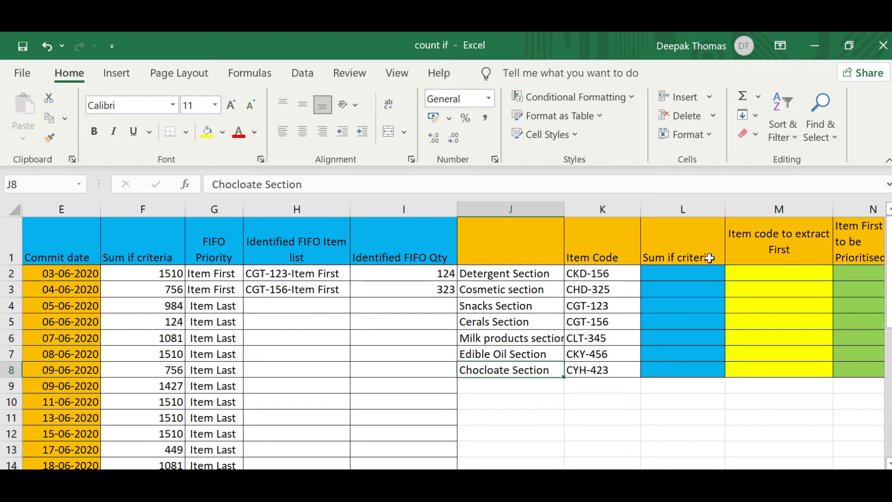
{"action": "left_click", "coordinate": [505, 277]}
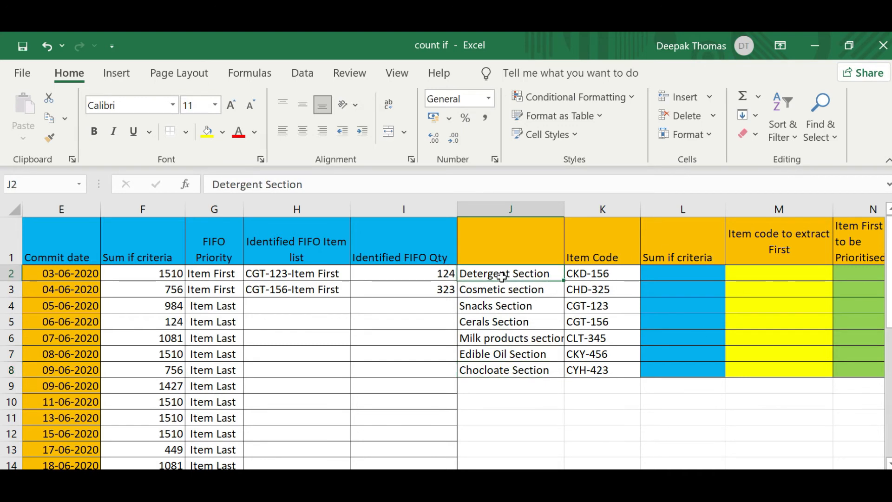
{"action": "left_click", "coordinate": [617, 273]}
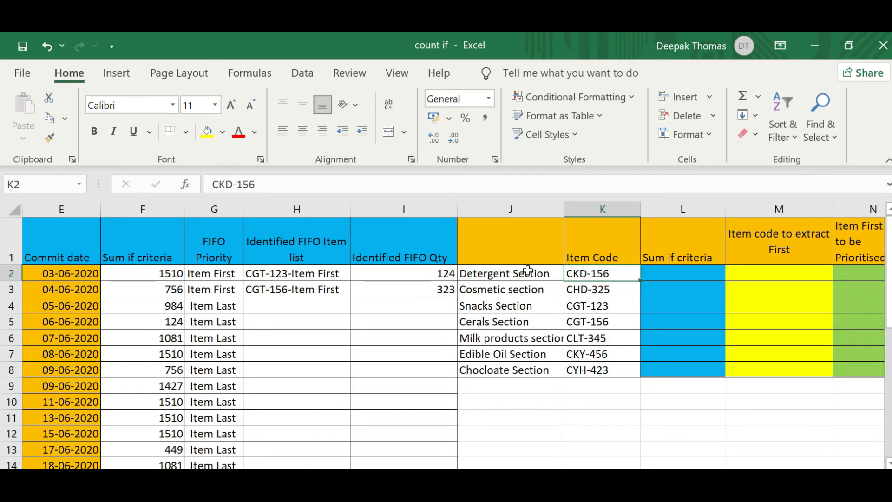
Step: Start a VLOOKUP formula in L2 with the item codes $K$2:$K$8 as the absolute lookup value
{"action": "left_click", "coordinate": [677, 276]}
{"action": "left_click", "coordinate": [694, 256]}
{"action": "left_click", "coordinate": [691, 274]}
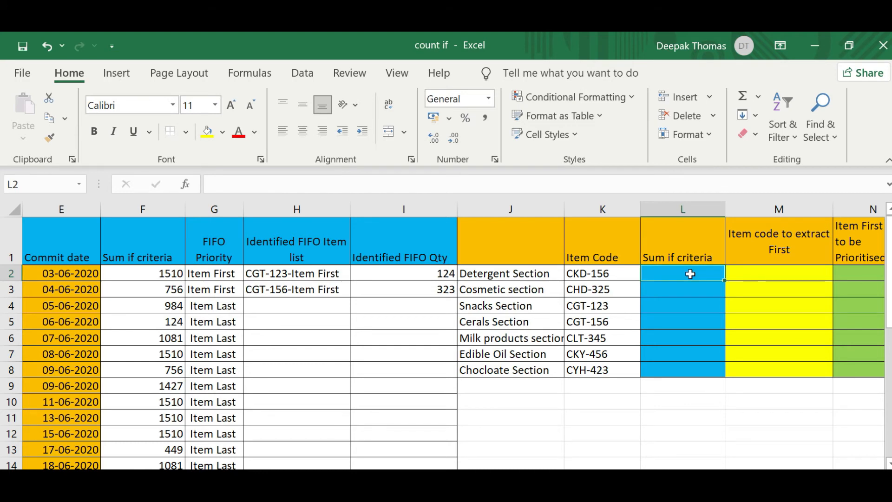
{"action": "type", "text": "="}
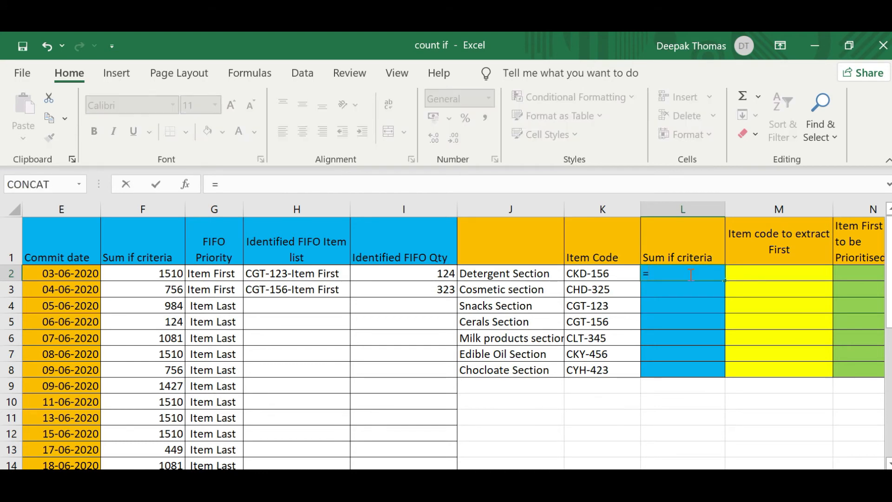
{"action": "type", "text": "vl"}
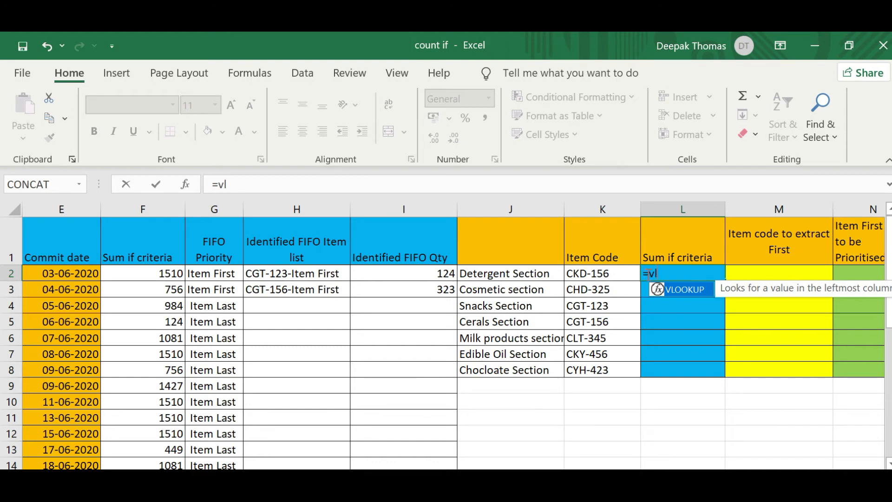
{"action": "double_click", "coordinate": [691, 297]}
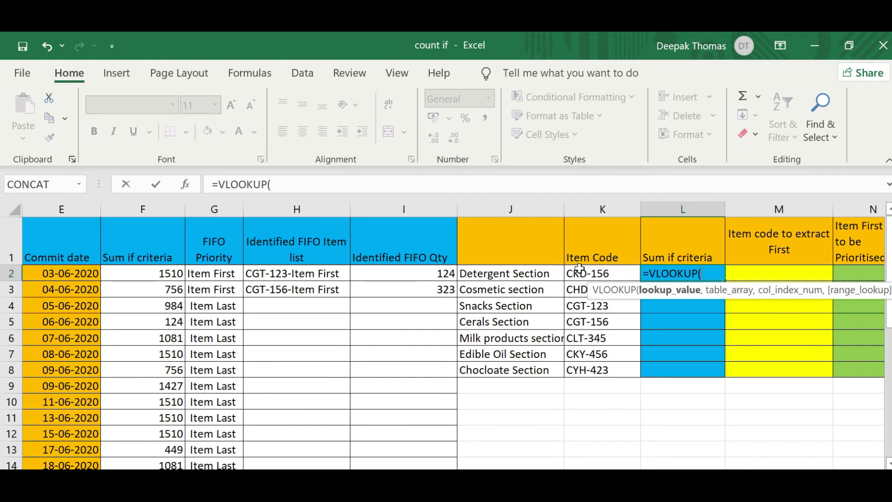
{"action": "left_click_drag", "start_coordinate": [581, 272], "coordinate": [604, 368]}
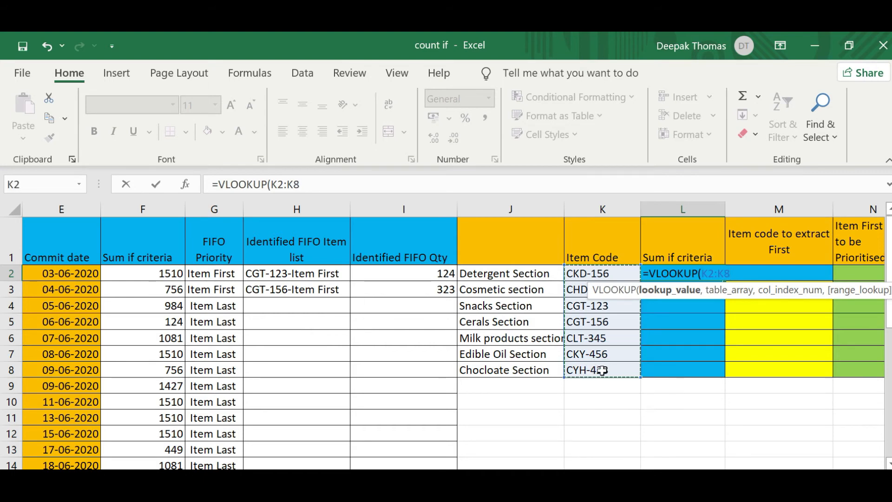
{"action": "left_click_drag", "start_coordinate": [271, 184], "coordinate": [309, 191]}
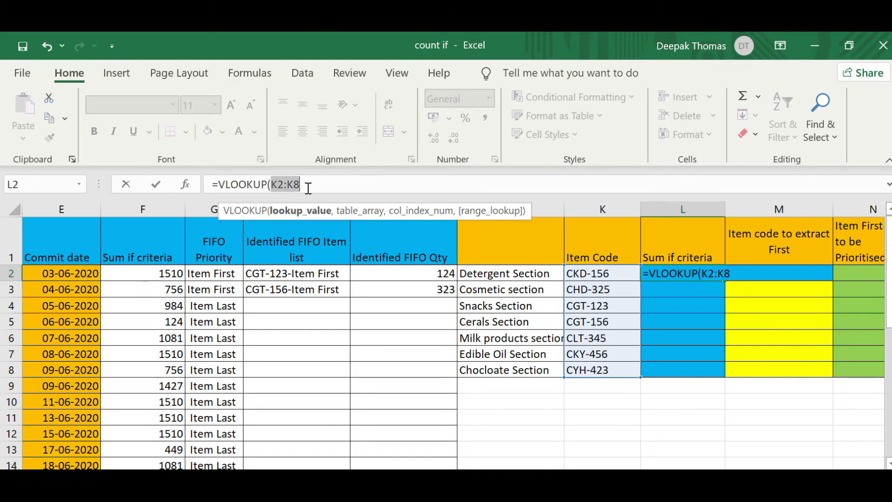
{"action": "key", "text": "F4"}
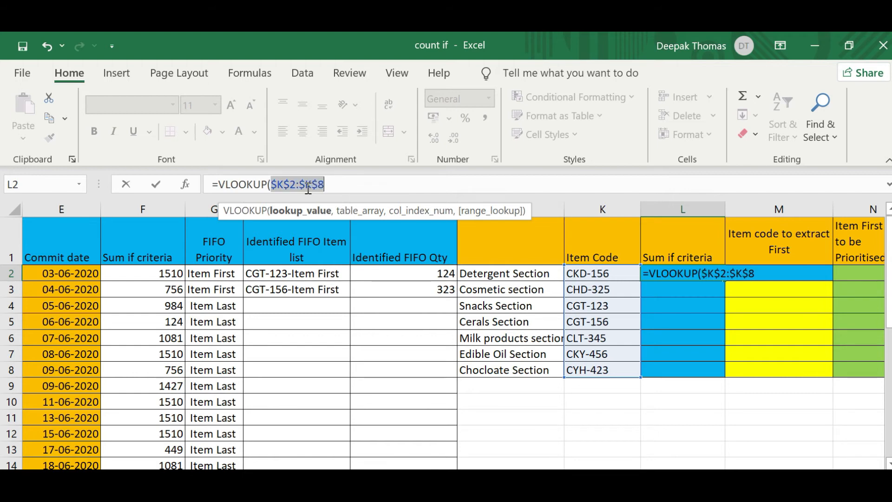
{"action": "left_click", "coordinate": [335, 181]}
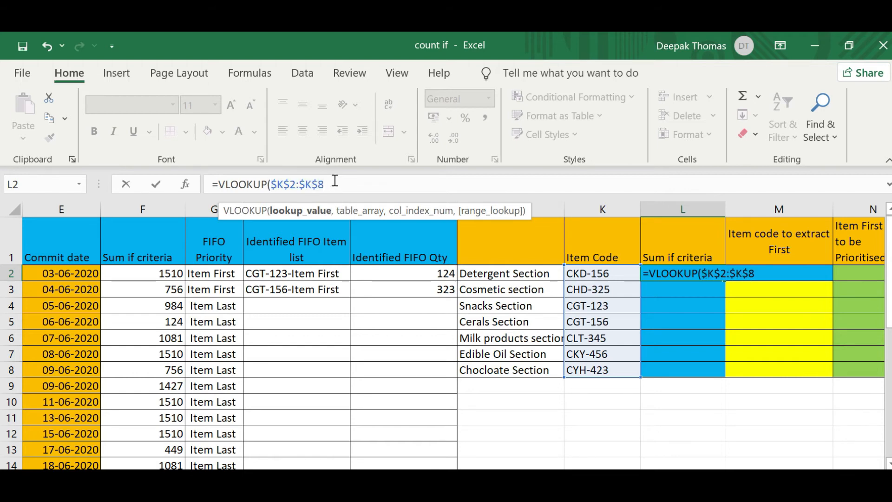
{"action": "type", "text": ","}
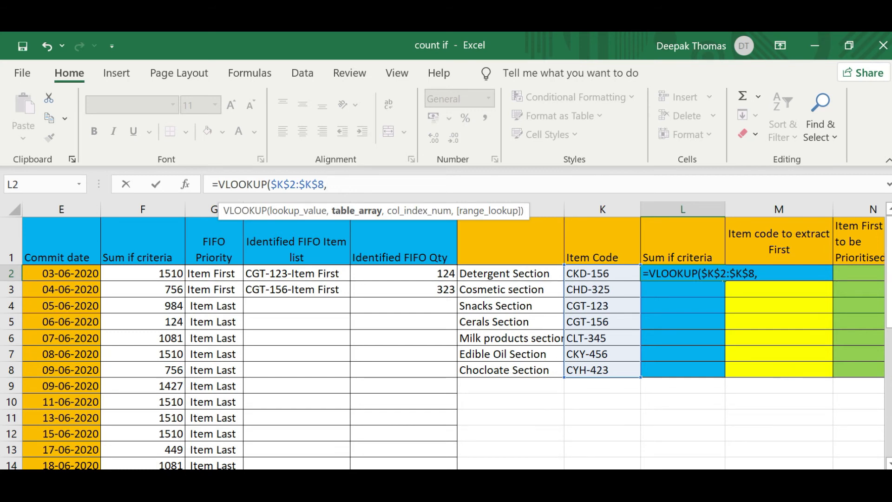
Step: Set the VLOOKUP table array to B2:F27, from the Item Code column to the Sum if criteria column
{"action": "left_click_drag", "start_coordinate": [702, 479], "coordinate": [650, 479]}
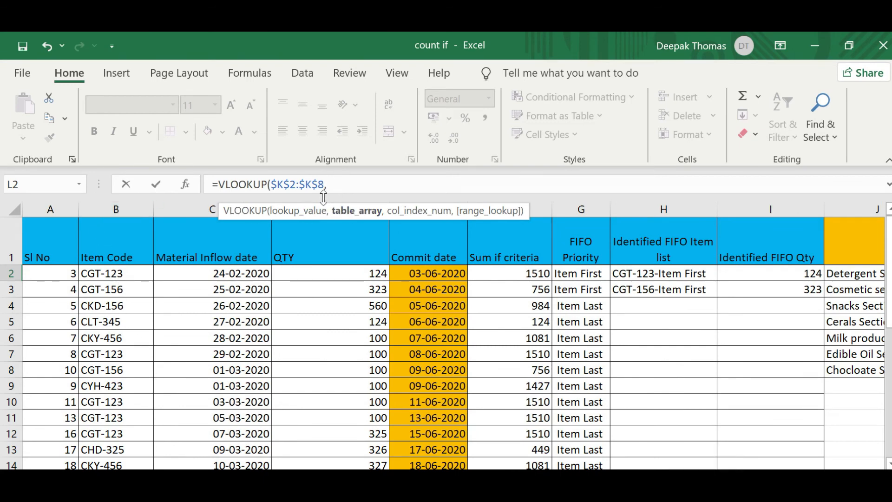
{"action": "left_click_drag", "start_coordinate": [324, 211], "coordinate": [381, 139]}
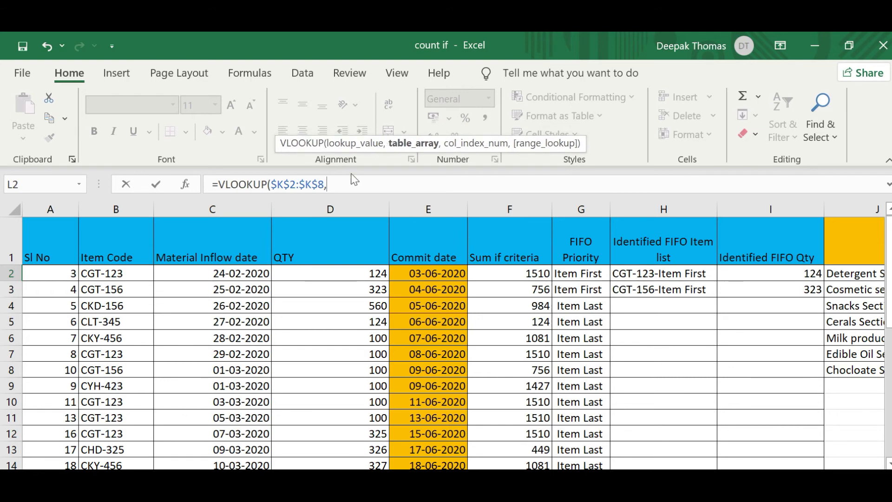
{"action": "left_click", "coordinate": [116, 208]}
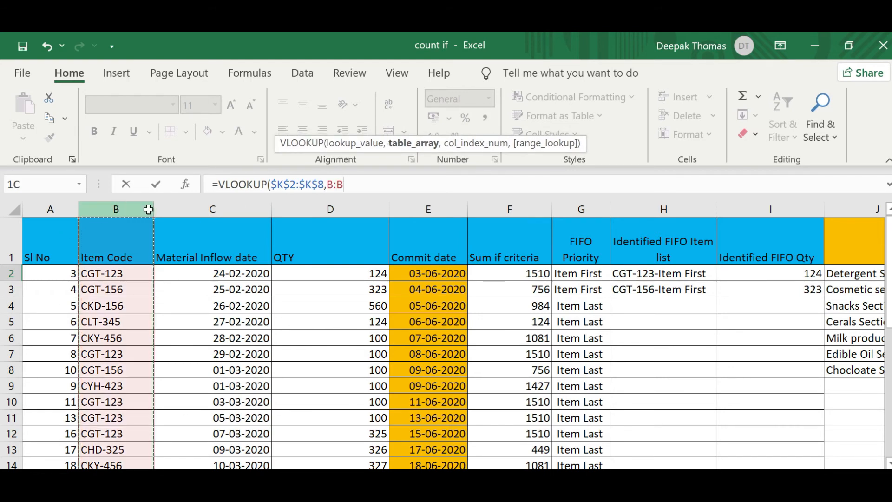
{"action": "mouse_move", "coordinate": [148, 209]}
{"action": "left_mouse_down"}
{"action": "mouse_move", "coordinate": [159, 214]}
{"action": "mouse_move", "coordinate": [151, 224]}
{"action": "left_mouse_up"}
{"action": "left_click", "coordinate": [120, 274]}
{"action": "left_click_drag", "start_coordinate": [119, 274], "coordinate": [537, 274]}
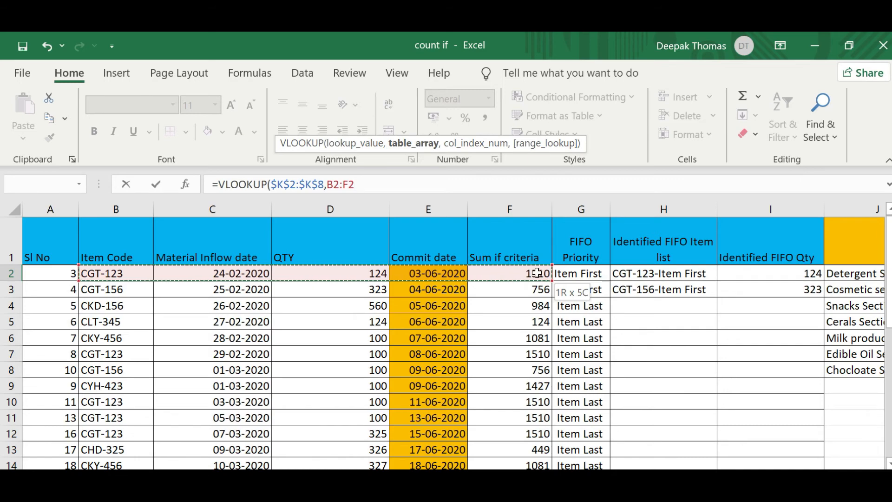
{"action": "left_click_drag", "start_coordinate": [536, 277], "coordinate": [537, 429]}
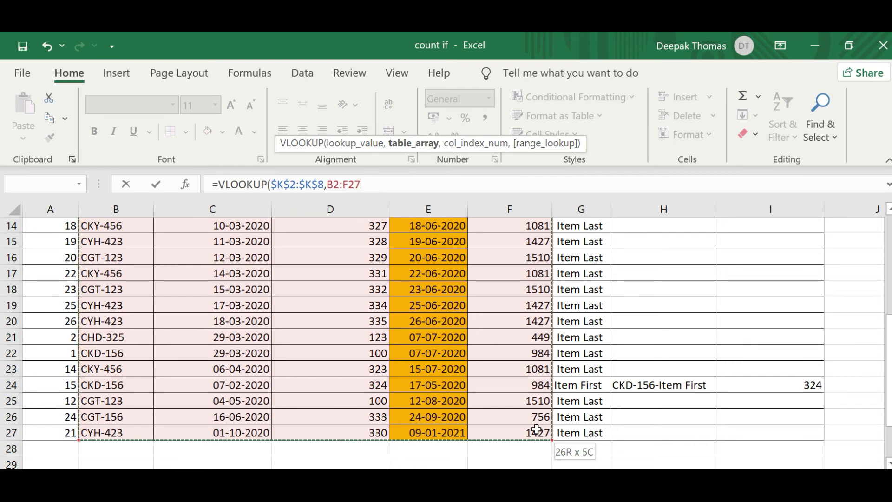
{"action": "left_click_drag", "start_coordinate": [536, 430], "coordinate": [532, 427]}
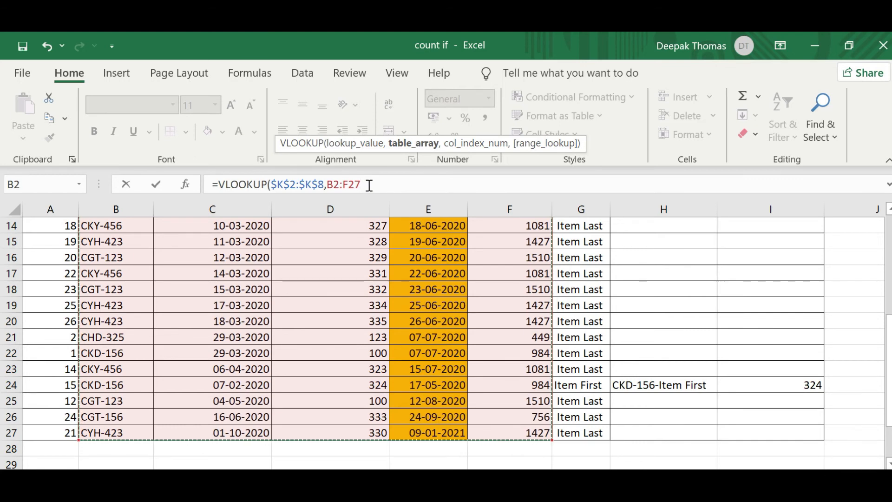
{"action": "type", "text": ","}
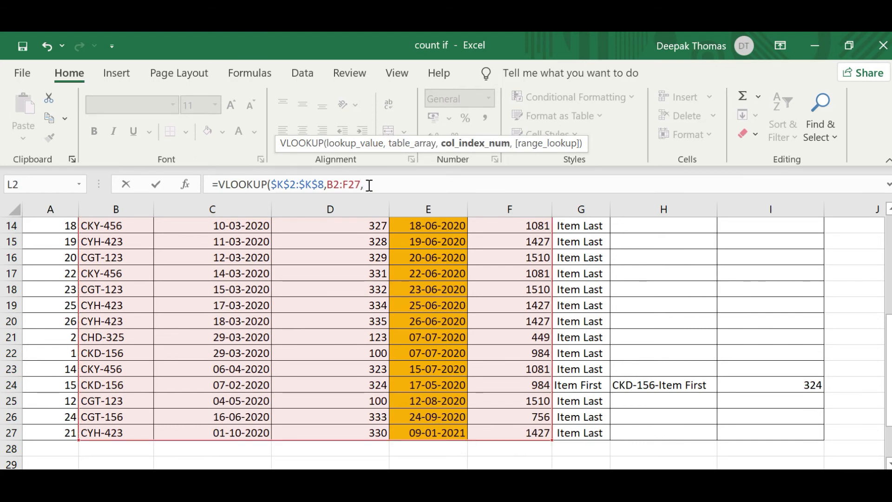
Step: Complete the VLOOKUP in L2 with column index 5 and range lookup 0 for an exact match
{"action": "type", "text": "5,"}
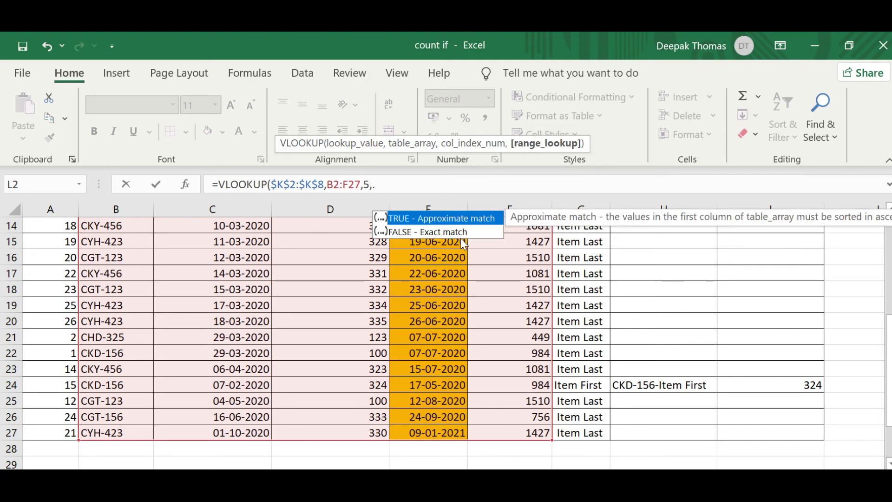
{"action": "type", "text": "0"}
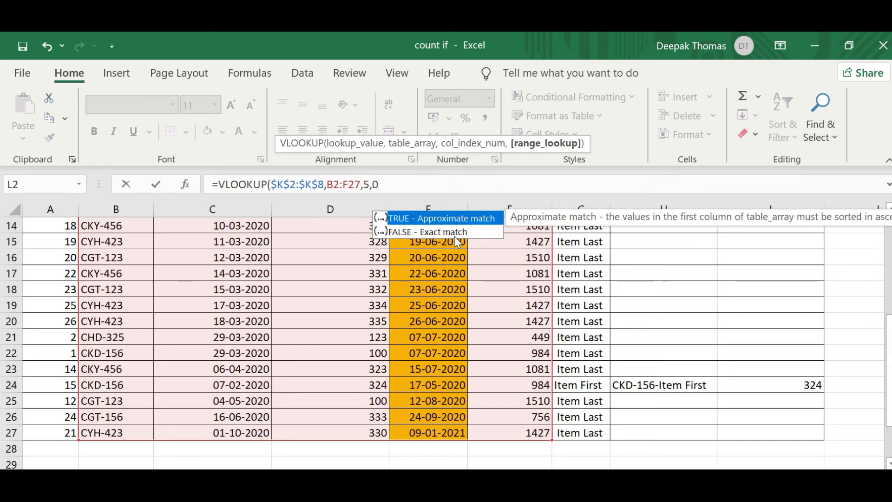
{"action": "type", "text": ")"}
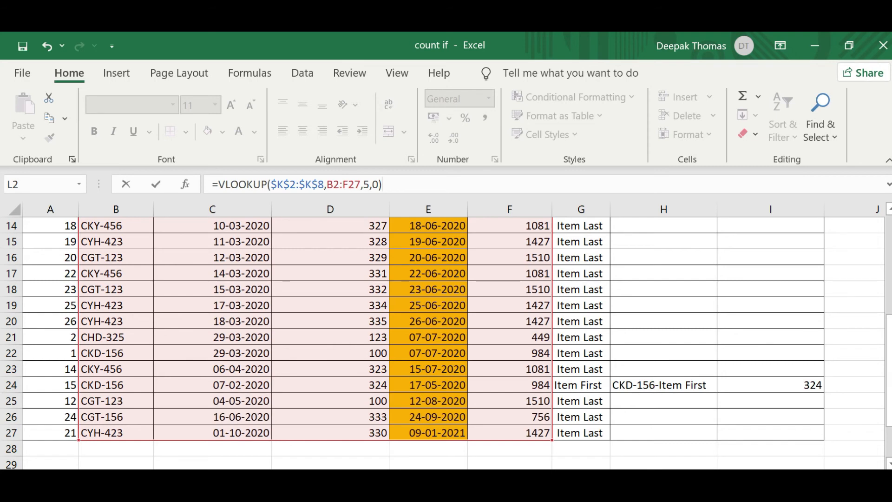
Step: Wrap the VLOOKUP in L2 in IFERROR with 0 as the error value and enter it, accepting the closing-parenthesis correction
{"action": "left_click_drag", "start_coordinate": [888, 353], "coordinate": [889, 260]}
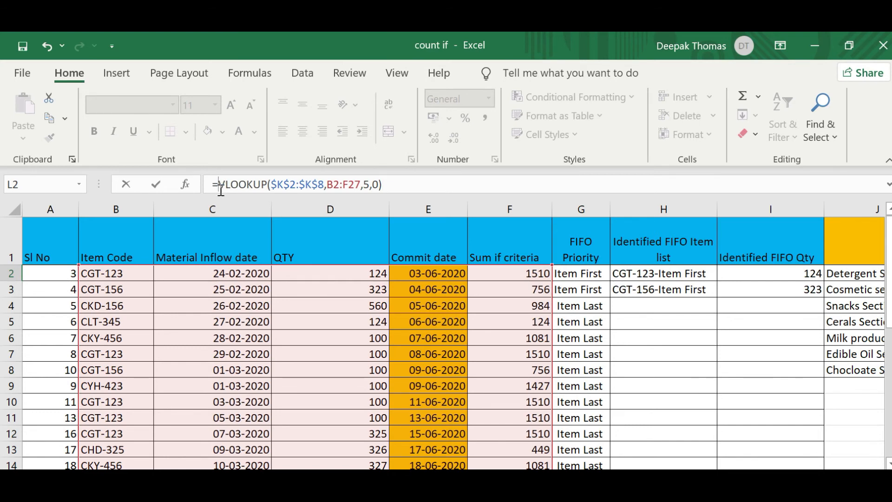
{"action": "type", "text": "if"}
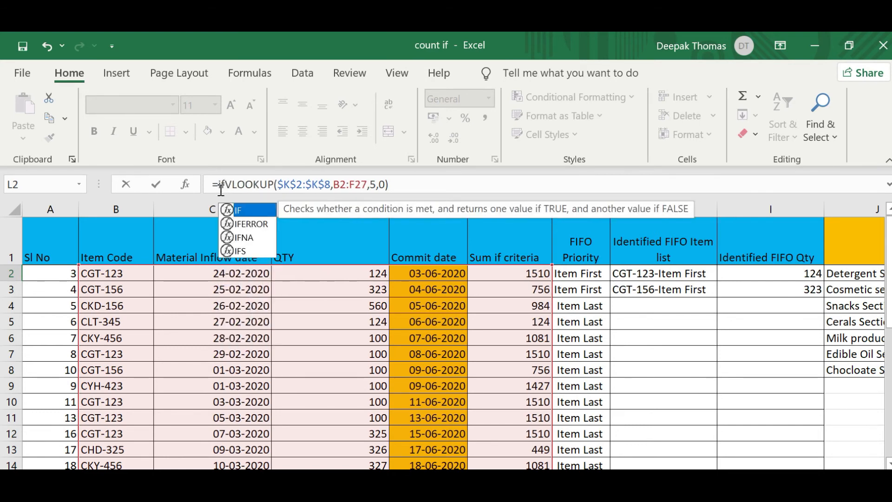
{"action": "double_click", "coordinate": [260, 224]}
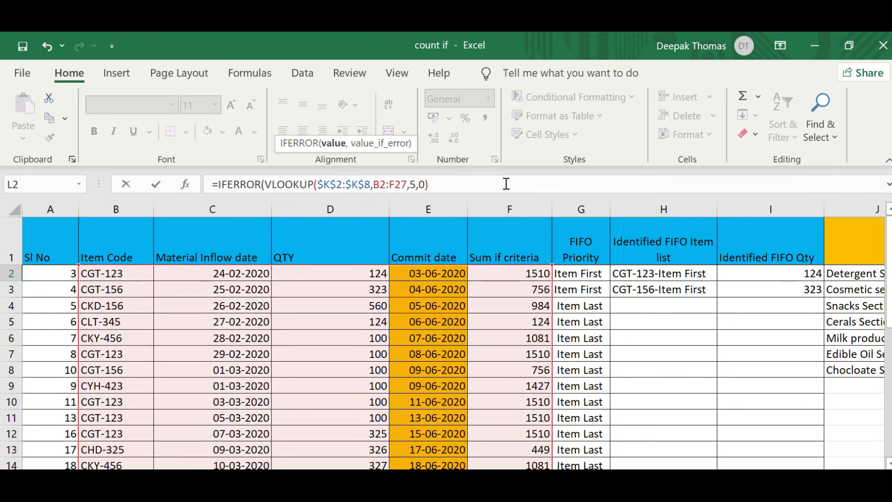
{"action": "type", "text": ","}
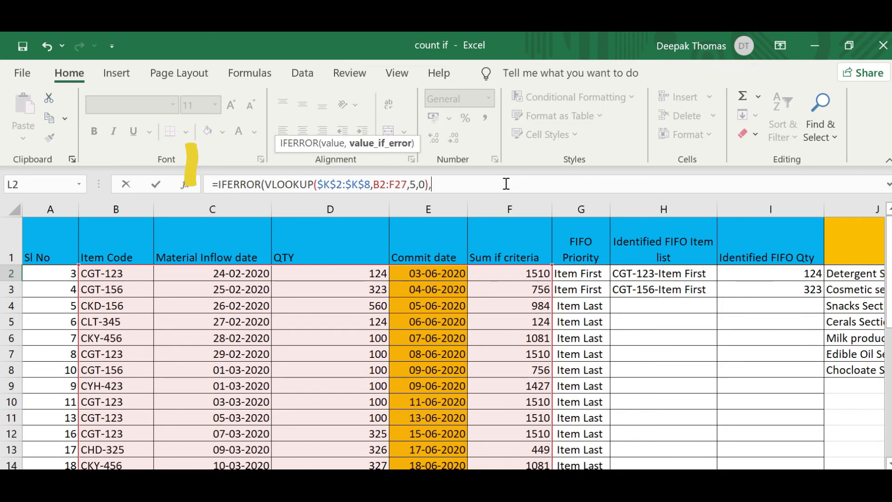
{"action": "type", "text": "0"}
{"action": "key", "text": "Return"}
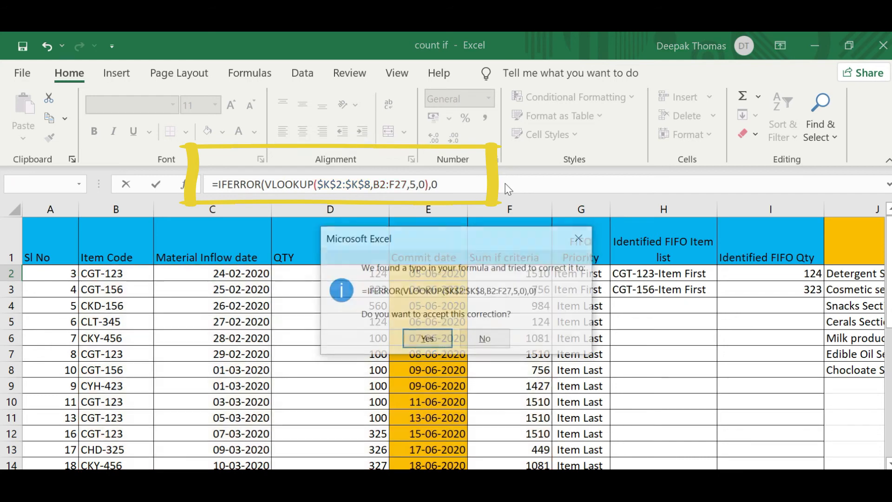
{"action": "left_click", "coordinate": [432, 338]}
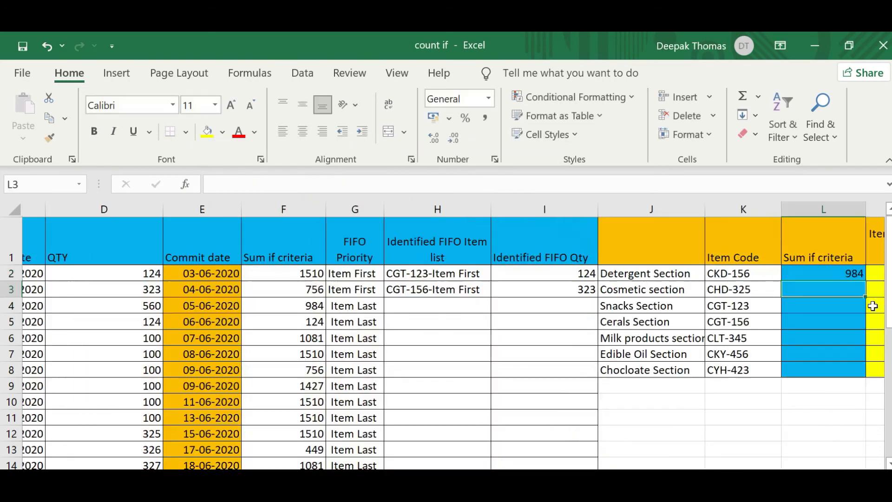
Step: Fill the L2 formula down to L8 in the section table's Sum if criteria column and inspect the copy in L3
{"action": "left_click", "coordinate": [816, 273]}
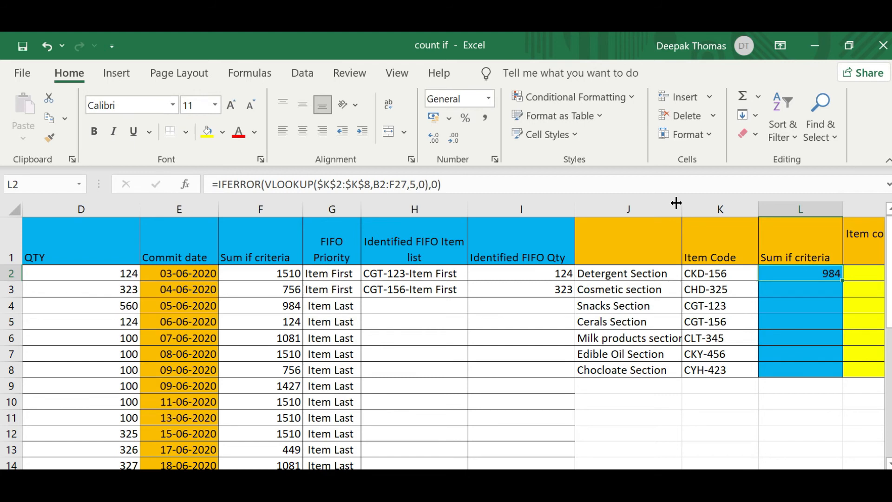
{"action": "left_click_drag", "start_coordinate": [842, 282], "coordinate": [841, 376]}
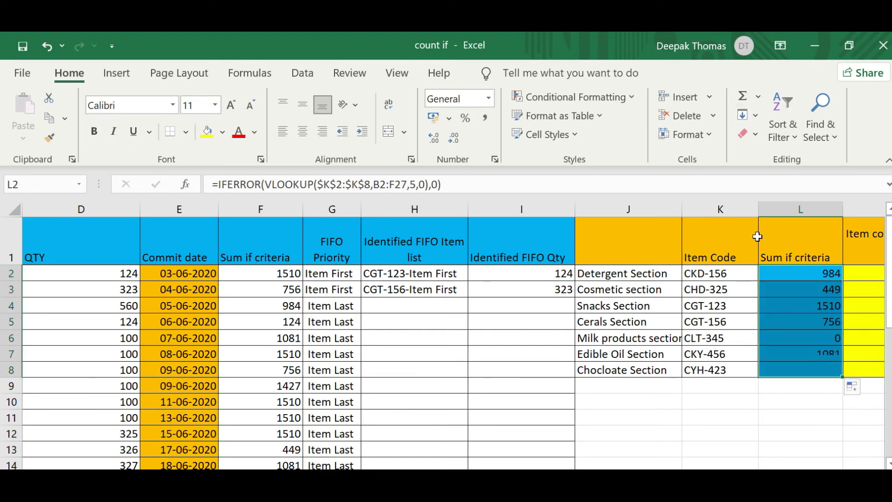
{"action": "left_click", "coordinate": [784, 240]}
{"action": "left_click", "coordinate": [795, 283]}
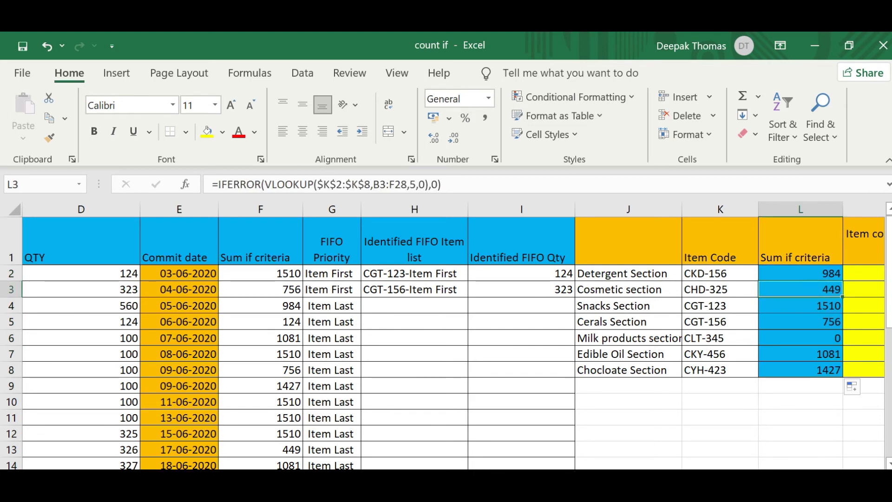
Step: Start a CONCAT formula in M2 under Item code to extract First, with K2 as the Text1 argument
{"action": "left_click", "coordinate": [863, 246]}
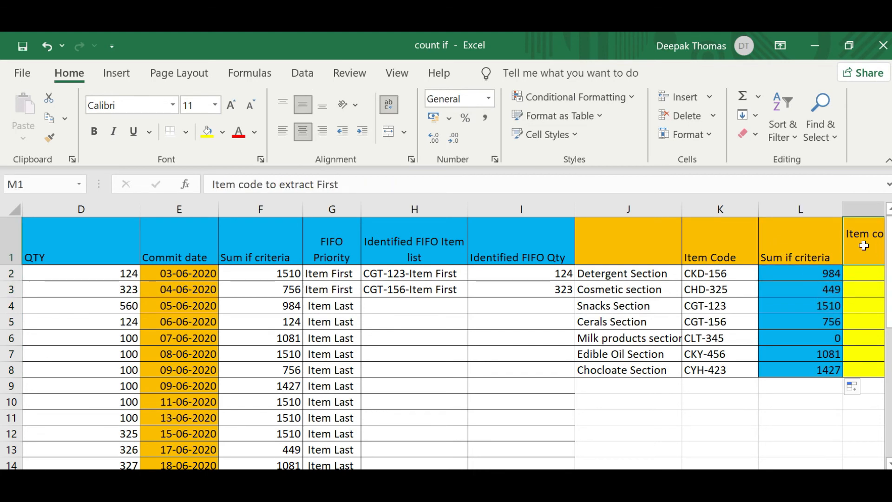
{"action": "key", "text": "Right"}
{"action": "left_click", "coordinate": [725, 275]}
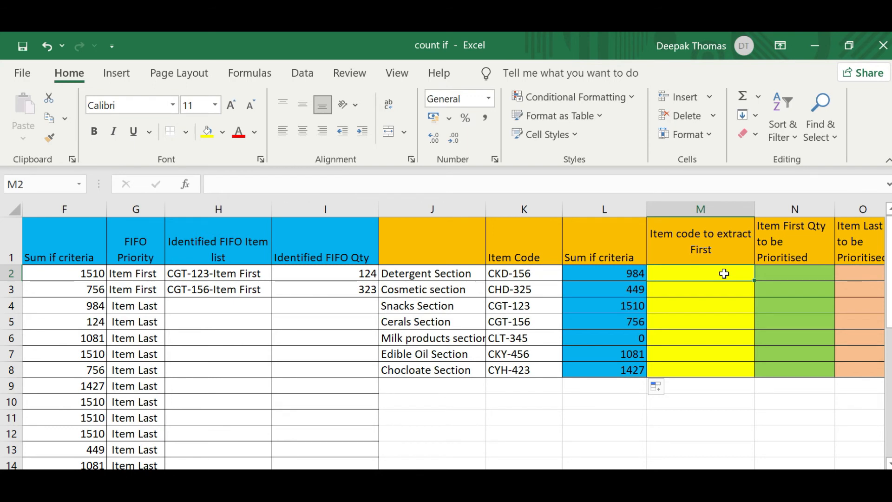
{"action": "type", "text": "="}
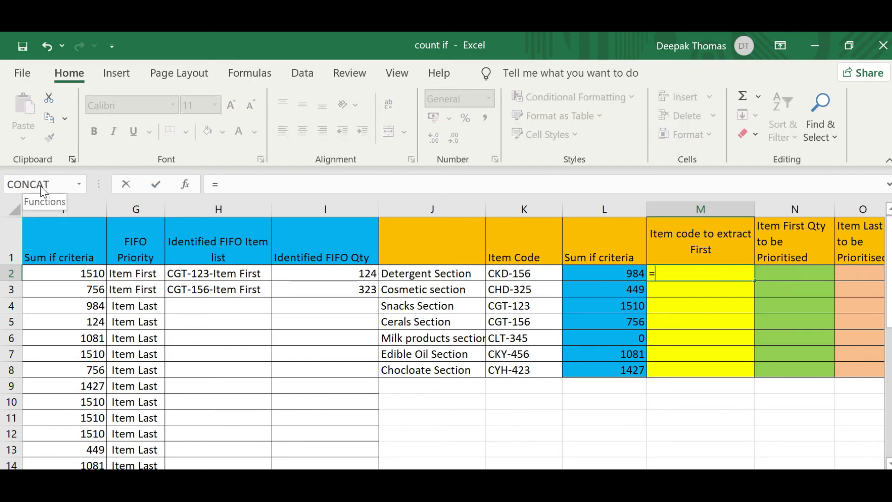
{"action": "left_click", "coordinate": [21, 186]}
{"action": "left_click_drag", "start_coordinate": [504, 216], "coordinate": [101, 54]}
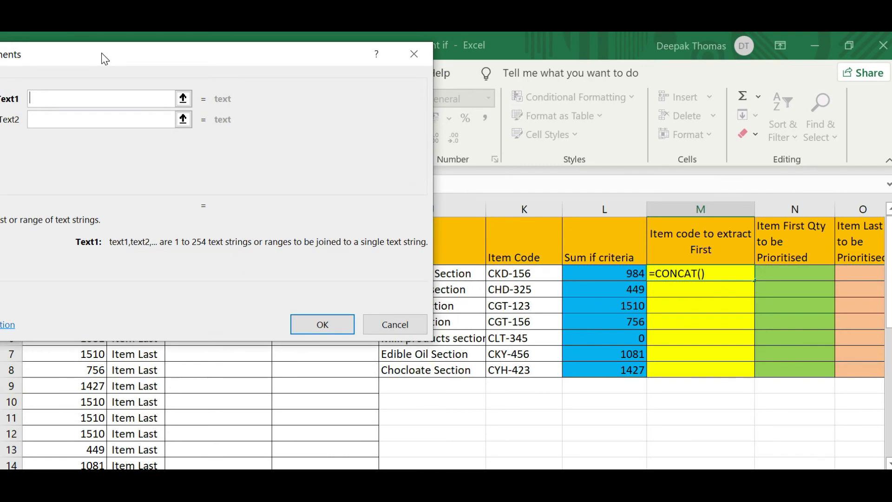
{"action": "left_click_drag", "start_coordinate": [105, 59], "coordinate": [76, 70]}
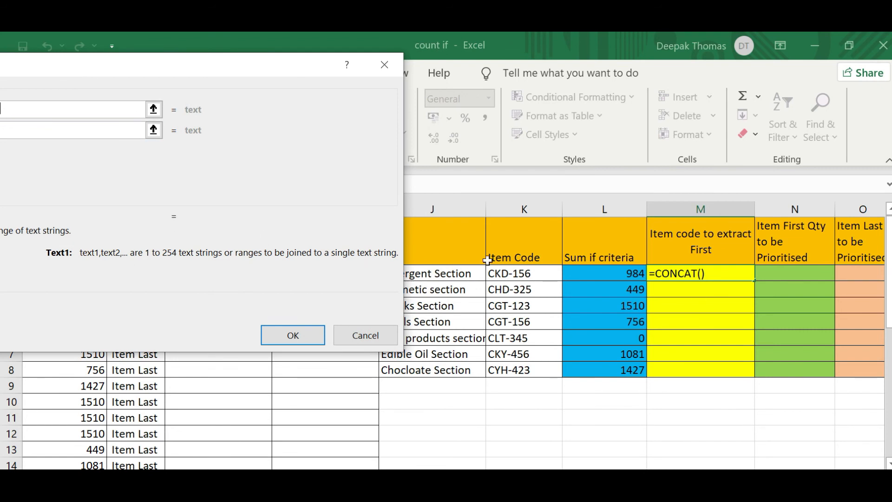
{"action": "left_click_drag", "start_coordinate": [103, 74], "coordinate": [159, 88]}
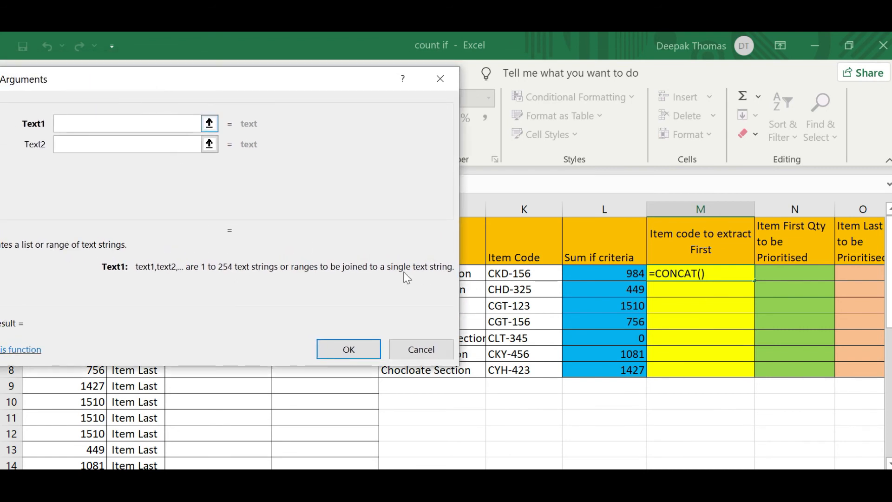
{"action": "left_click", "coordinate": [541, 278]}
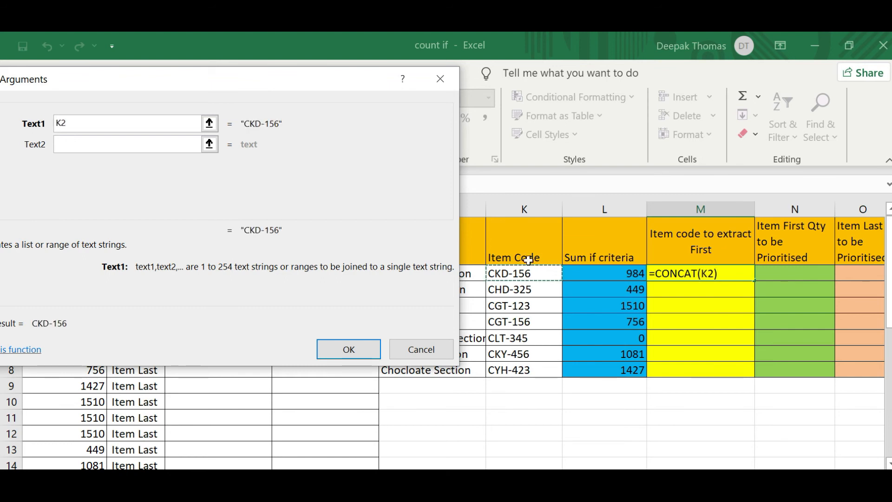
Step: Complete the CONCAT in M2 with "-" as Text2 and Item First as Text3, and fill it down to M8
{"action": "left_click", "coordinate": [103, 143]}
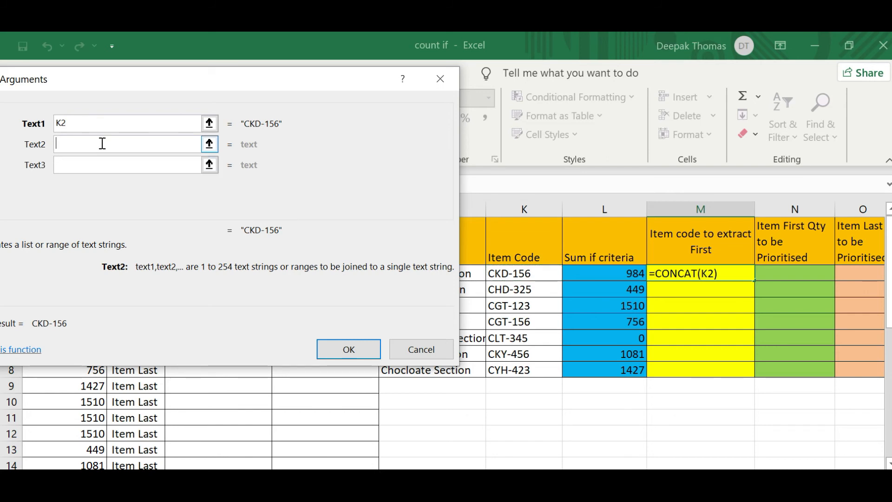
{"action": "type", "text": "-"}
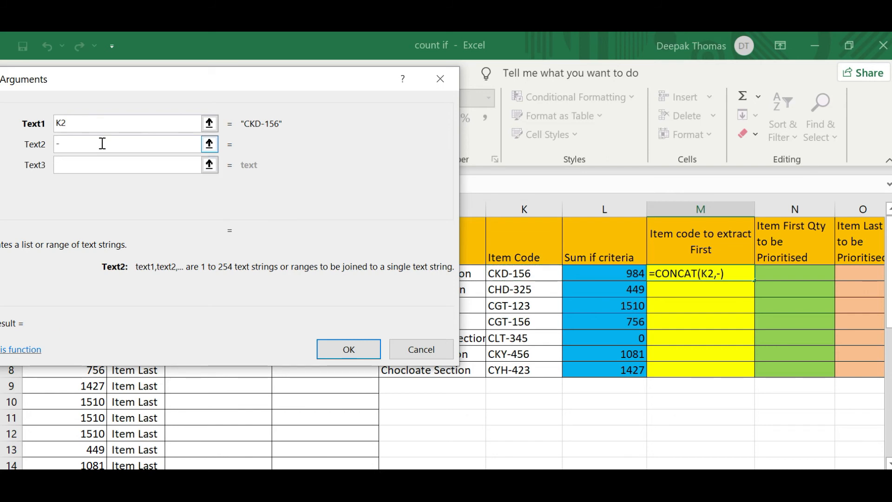
{"action": "left_click", "coordinate": [107, 169]}
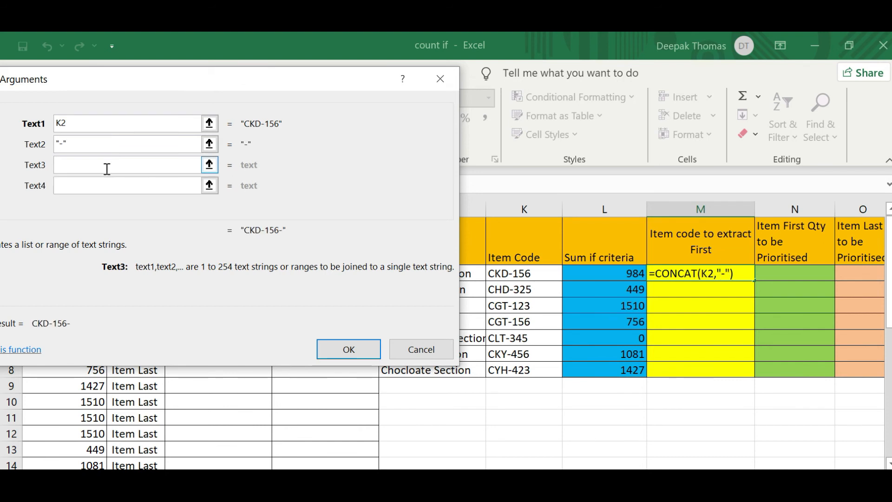
{"action": "type", "text": "i"}
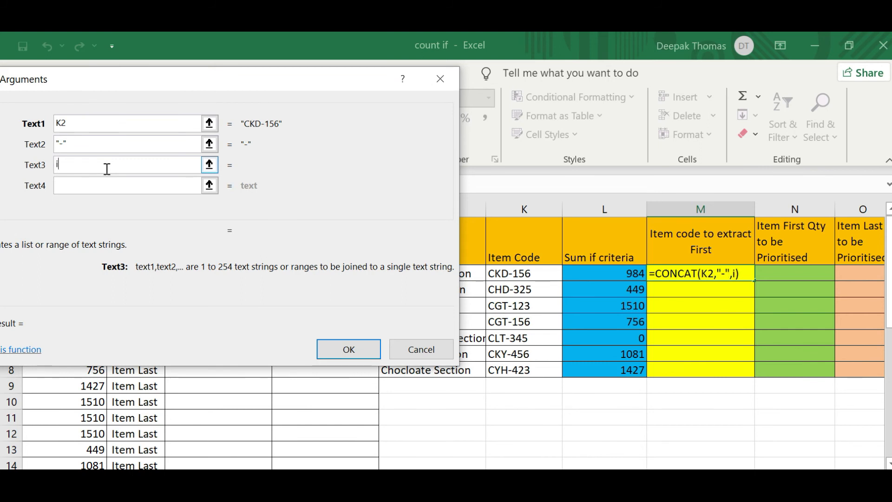
{"action": "key", "text": "BackSpace"}
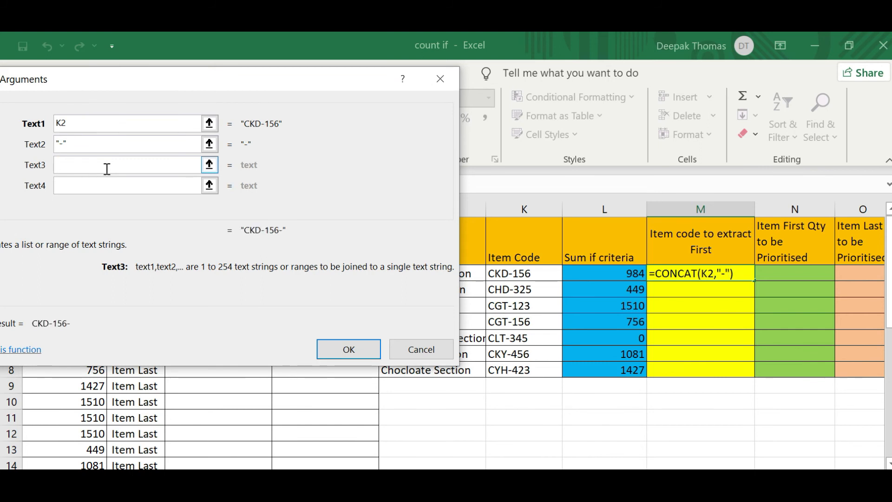
{"action": "type", "text": "IT"}
{"action": "key", "text": "BackSpace"}
{"action": "type", "text": "tem First"}
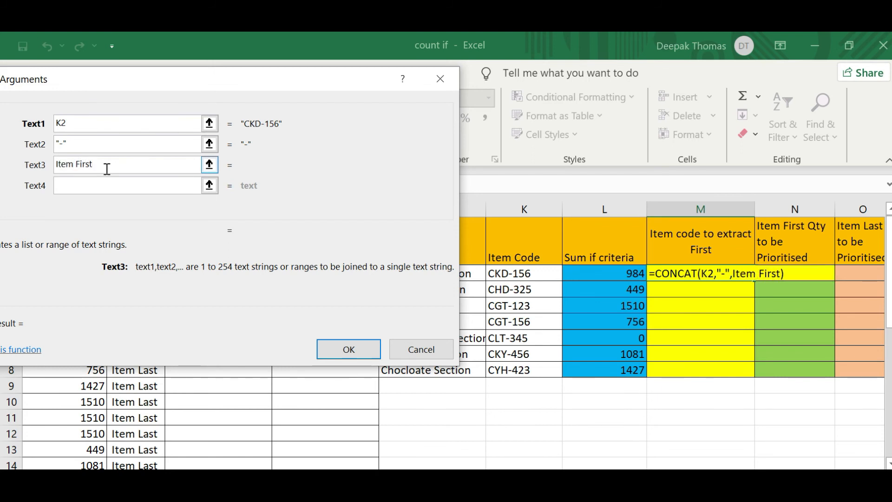
{"action": "key", "text": "Return"}
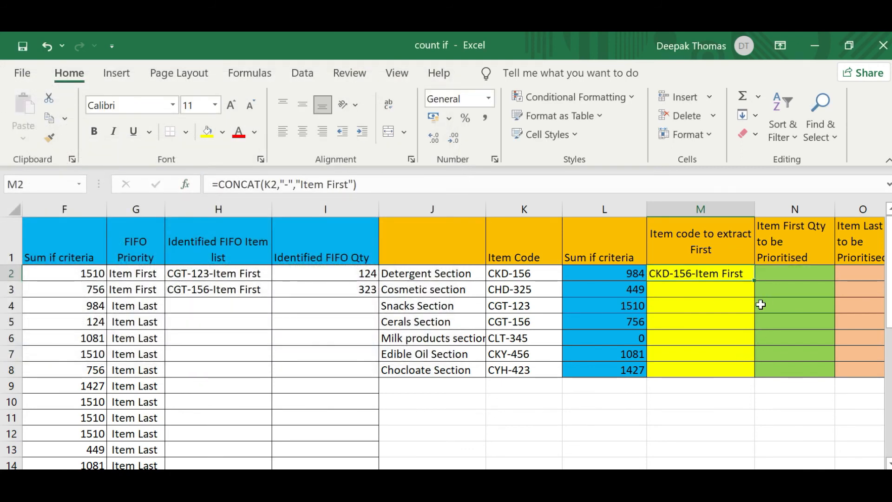
{"action": "left_click_drag", "start_coordinate": [758, 283], "coordinate": [754, 377]}
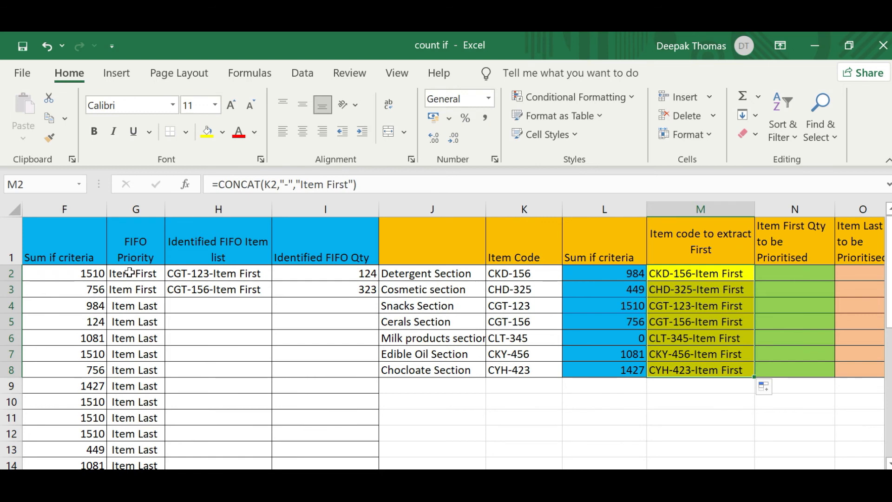
Step: Start a VLOOKUP formula in N2 under Item First Qty to be Prioritised, with M2:M8 as the lookup value
{"action": "left_click", "coordinate": [813, 271]}
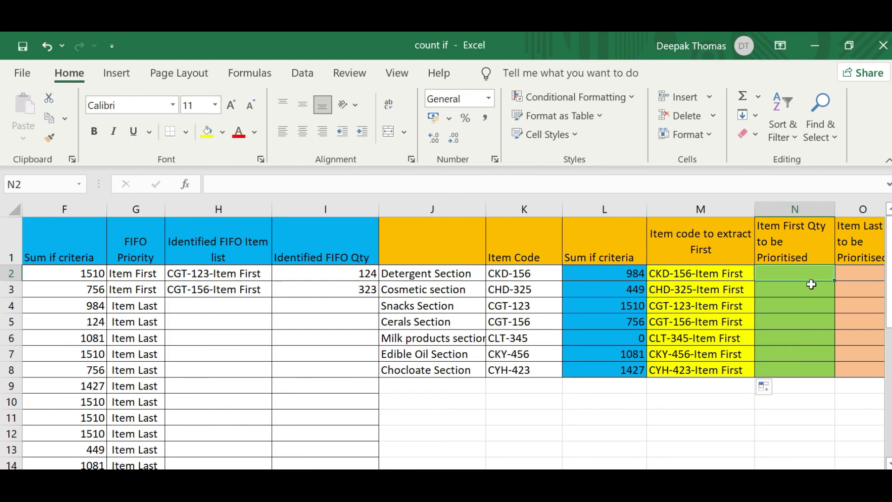
{"action": "left_click", "coordinate": [812, 285]}
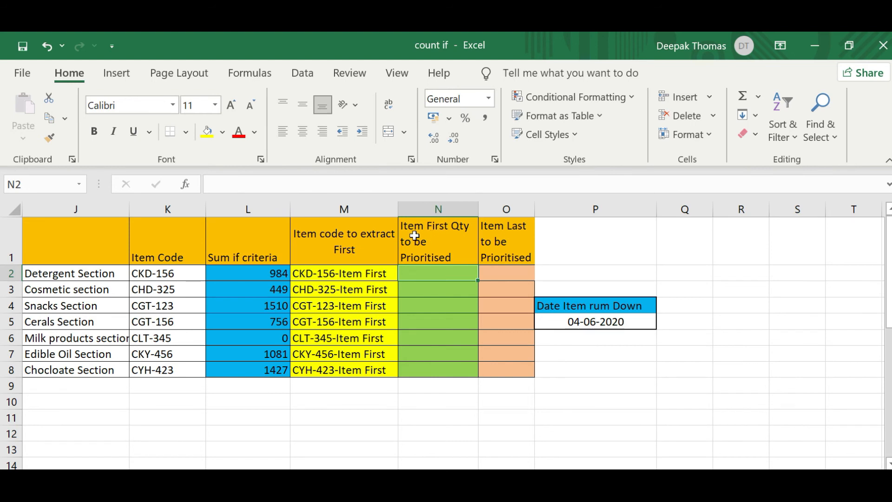
{"action": "left_click", "coordinate": [438, 208]}
{"action": "left_click", "coordinate": [435, 270]}
{"action": "type", "text": "=v"}
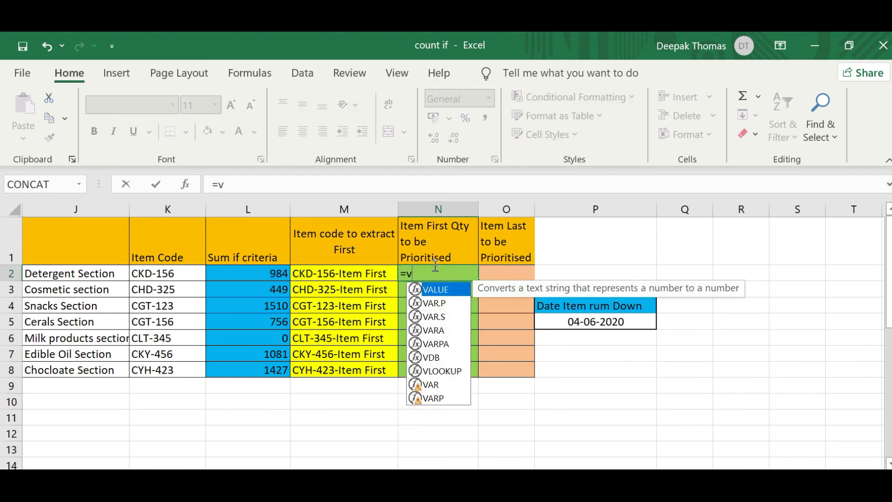
{"action": "double_click", "coordinate": [448, 377]}
{"action": "left_click_drag", "start_coordinate": [355, 272], "coordinate": [350, 363]}
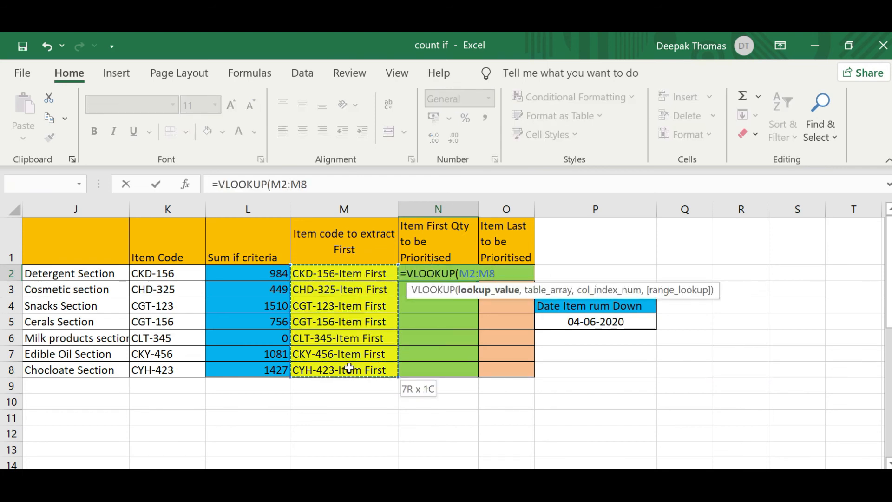
{"action": "left_click_drag", "start_coordinate": [349, 368], "coordinate": [350, 368]}
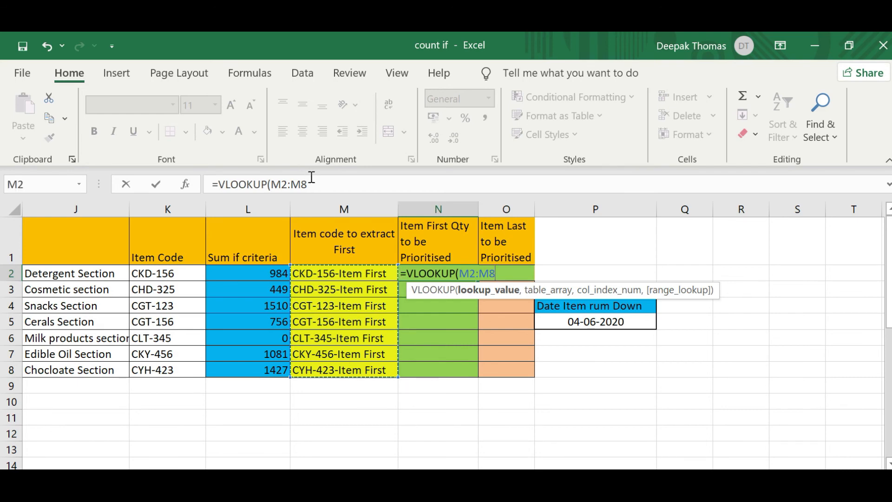
Step: Make the VLOOKUP's lookup value an absolute reference, $M$2:$M$8, and continue to the table array argument
{"action": "left_click_drag", "start_coordinate": [308, 185], "coordinate": [275, 187]}
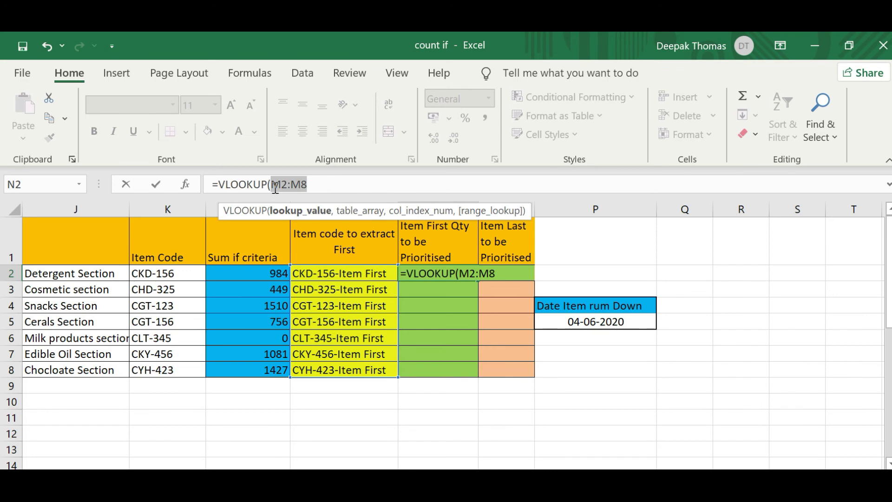
{"action": "key", "text": "F4"}
{"action": "left_click", "coordinate": [385, 181]}
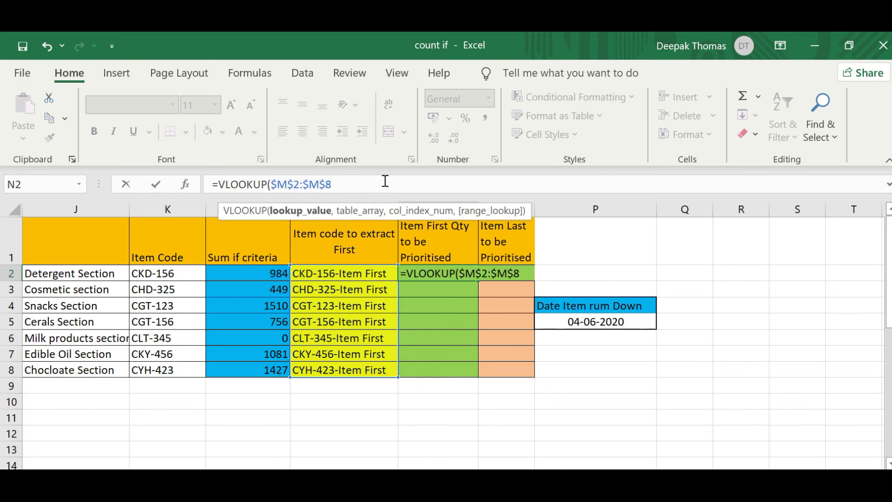
{"action": "type", "text": ","}
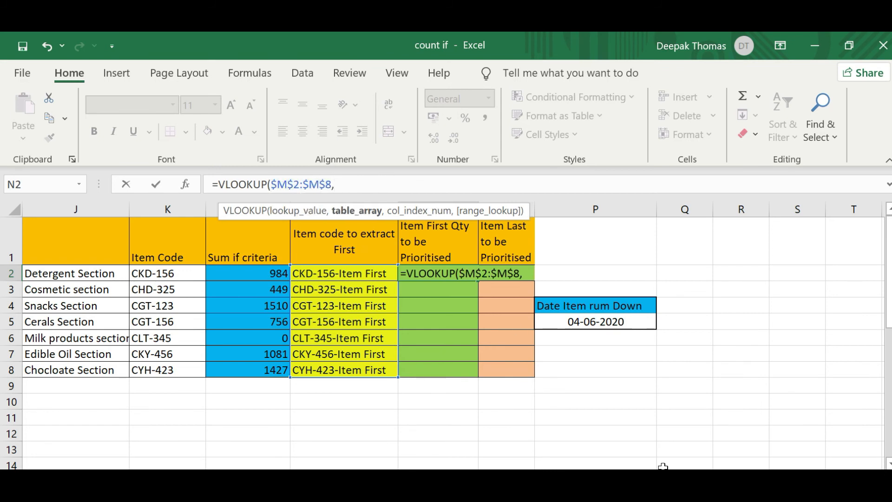
Step: Complete the VLOOKUP in N2 with table array H2:I27, column index 2 and range lookup 0
{"action": "scroll", "coordinate": [453, 335], "scroll_direction": "left", "scroll_amount": 4}
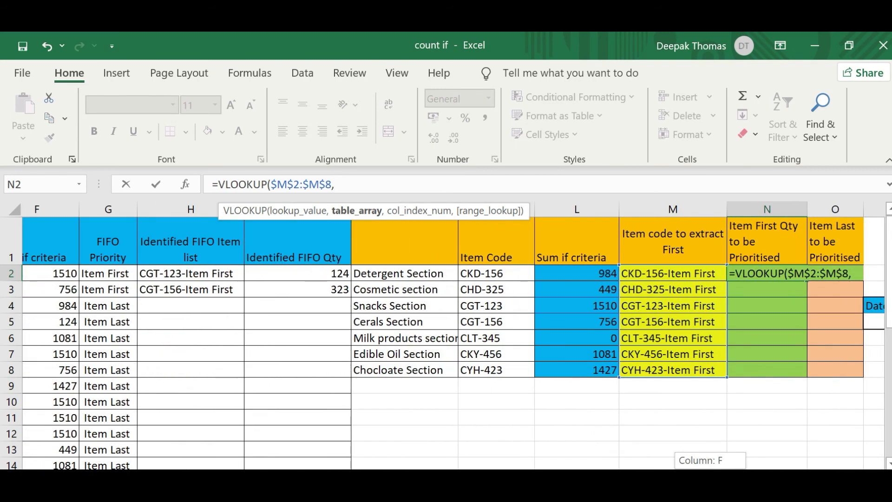
{"action": "scroll", "coordinate": [572, 465], "scroll_direction": "left", "scroll_amount": 3}
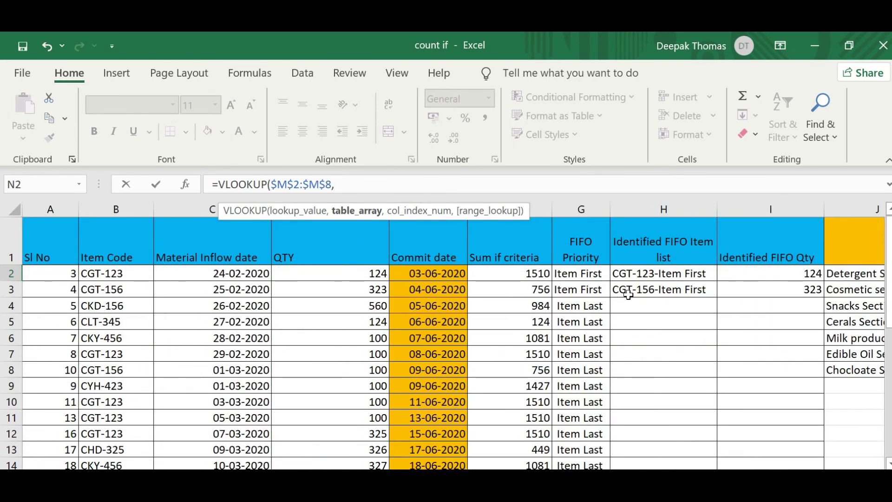
{"action": "left_click_drag", "start_coordinate": [641, 277], "coordinate": [773, 428]}
{"action": "type", "text": ","}
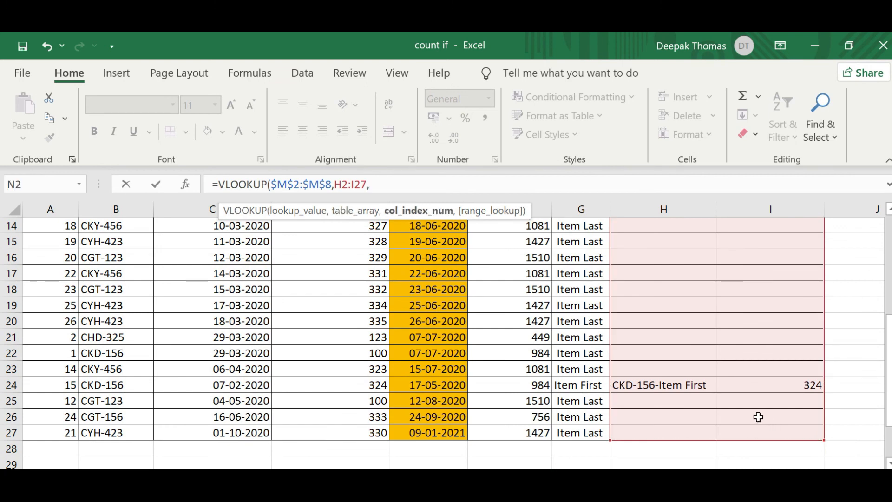
{"action": "type", "text": "2,0"}
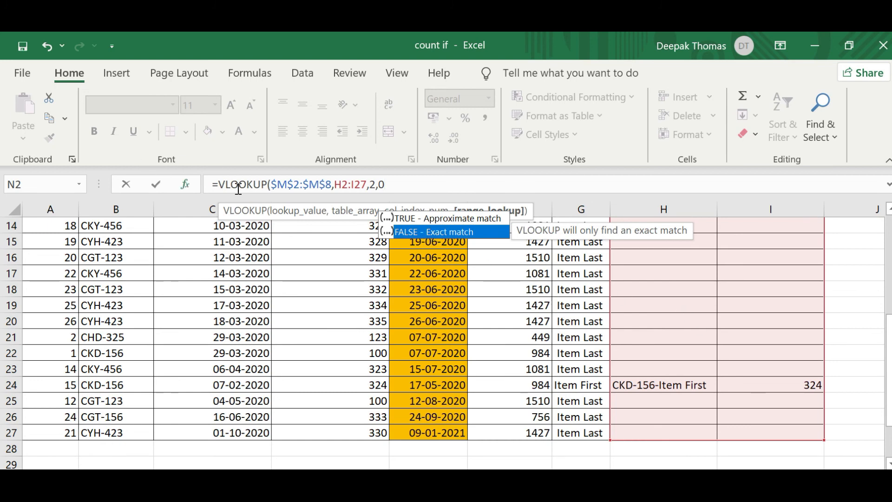
{"action": "type", "text": ")"}
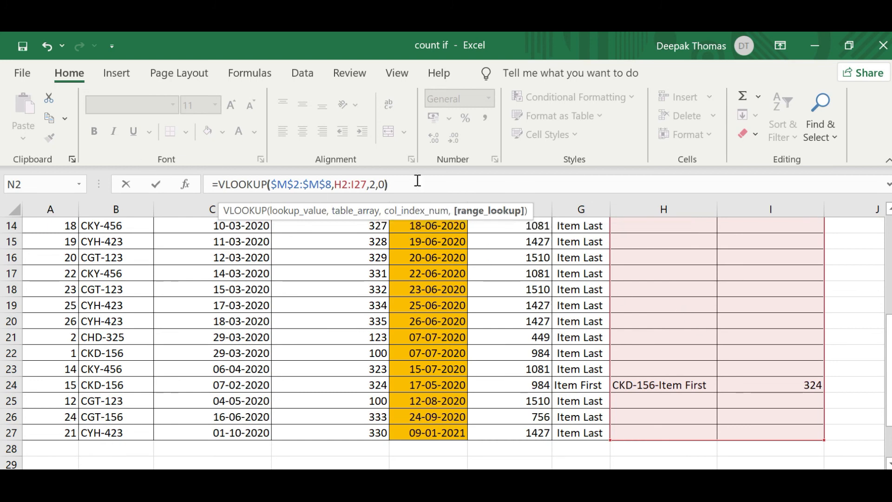
Step: Wrap the VLOOKUP in N2 in IFERROR with 0 as the error value and enter the formula
{"action": "left_click", "coordinate": [222, 184]}
{"action": "type", "text": "if"}
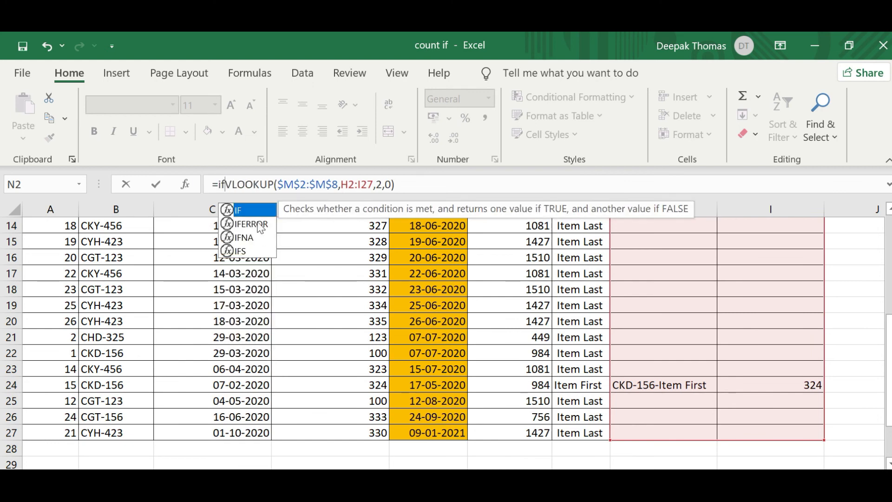
{"action": "left_click", "coordinate": [260, 225]}
{"action": "double_click", "coordinate": [260, 225]}
{"action": "left_click", "coordinate": [473, 185]}
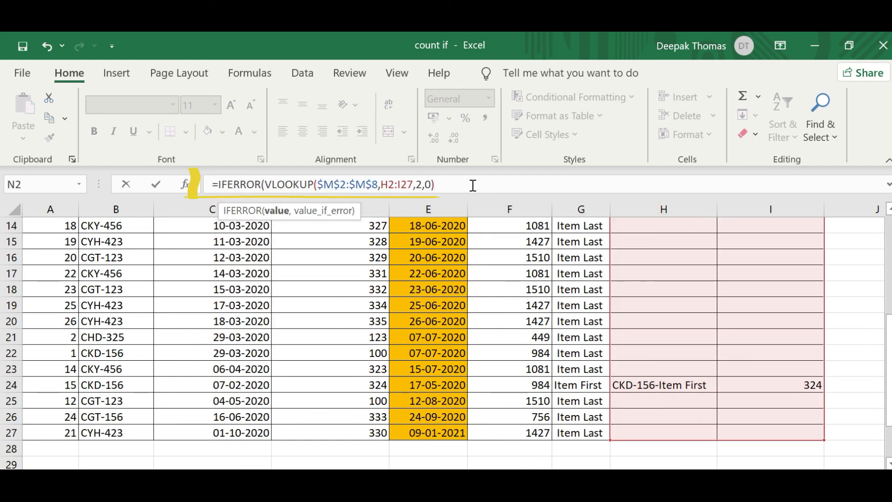
{"action": "type", "text": ",0"}
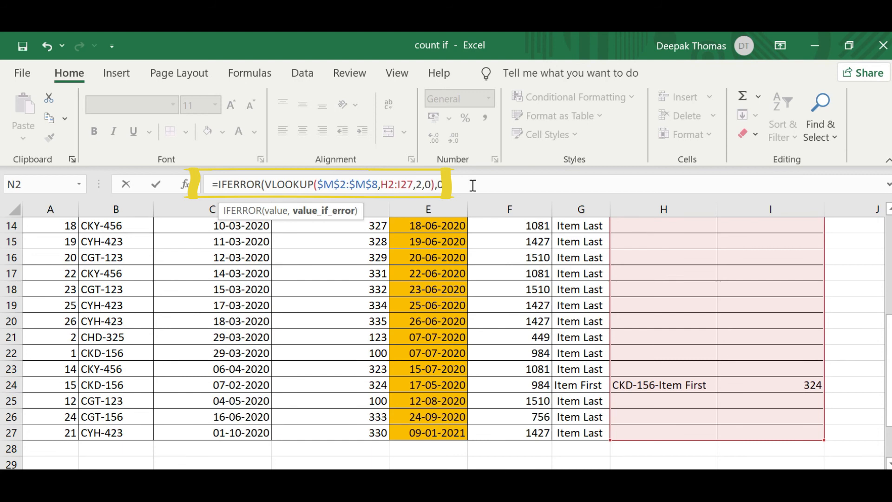
{"action": "type", "text": ")"}
{"action": "key", "text": "Return"}
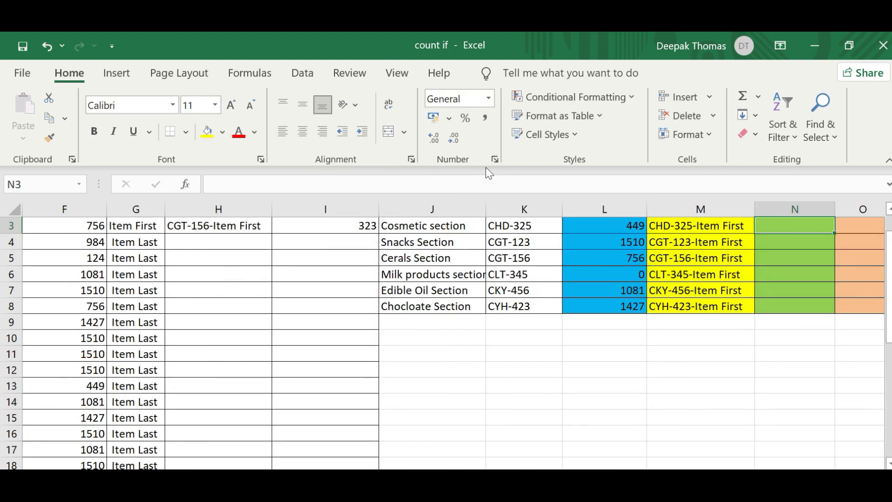
Step: Fill the N2 formula down to N8 in the Item First Qty to be Prioritised column
{"action": "scroll", "coordinate": [651, 255], "scroll_direction": "up", "scroll_amount": 1}
{"action": "left_click", "coordinate": [808, 273]}
{"action": "left_click_drag", "start_coordinate": [834, 277], "coordinate": [818, 374]}
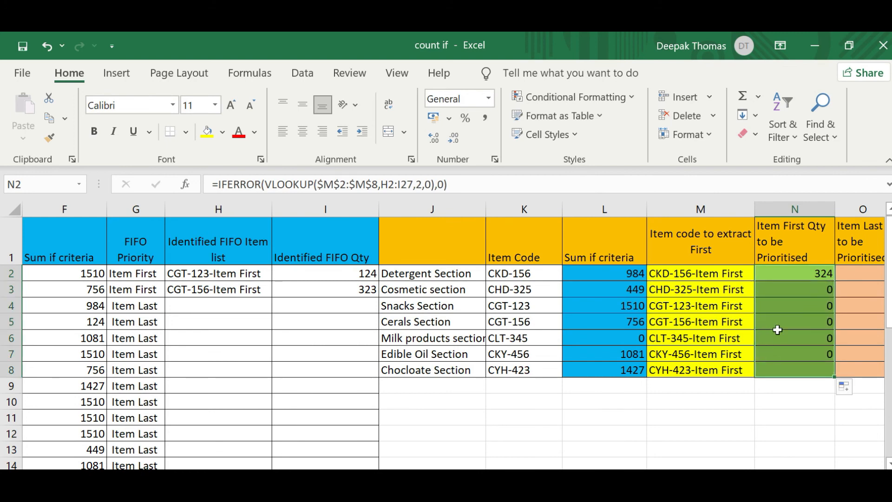
Step: Make the table array in N2's formula absolute as $H$2:$I$27 and refill the formula down to N8
{"action": "left_click", "coordinate": [821, 278]}
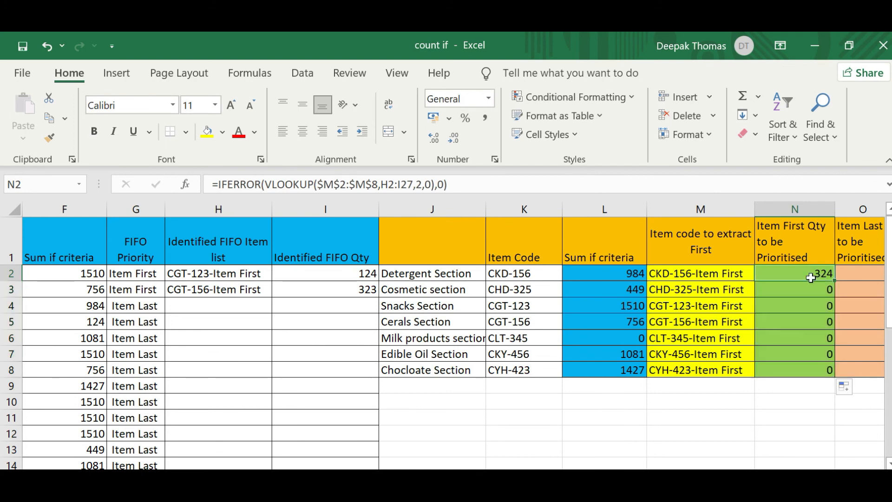
{"action": "left_click", "coordinate": [379, 184]}
{"action": "left_click_drag", "start_coordinate": [381, 185], "coordinate": [411, 183]}
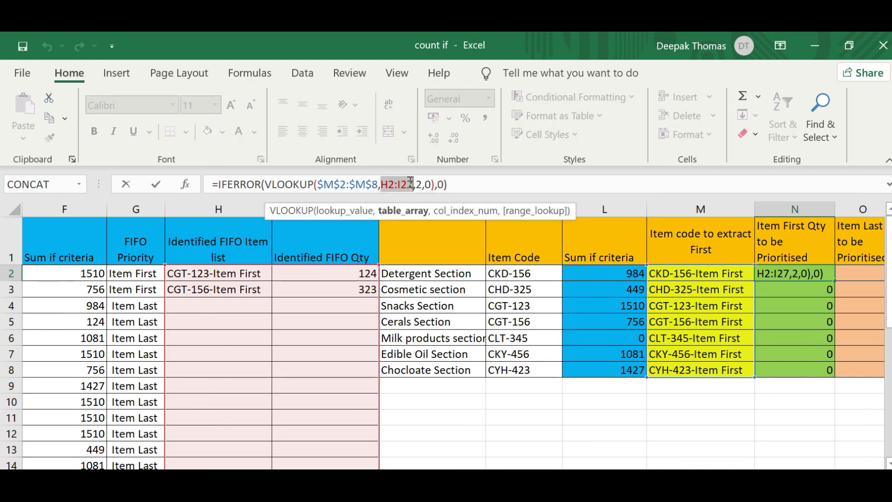
{"action": "key", "text": "F4"}
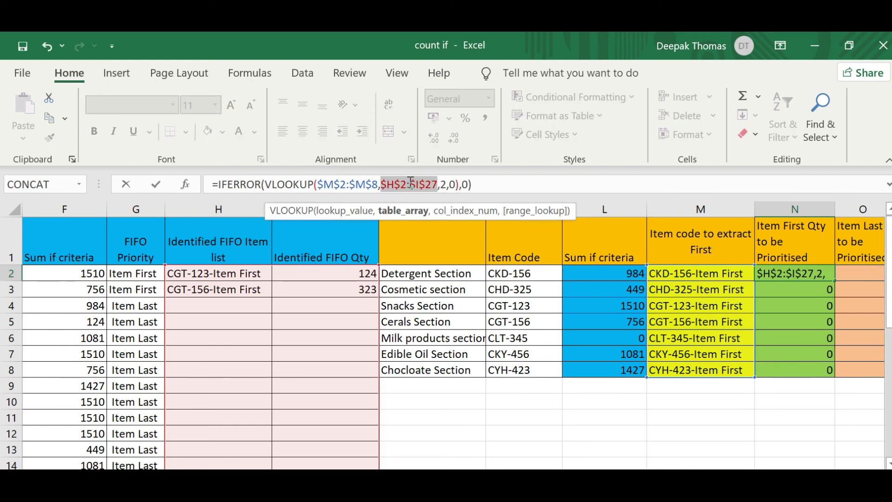
{"action": "key", "text": "Return"}
{"action": "left_click", "coordinate": [813, 276]}
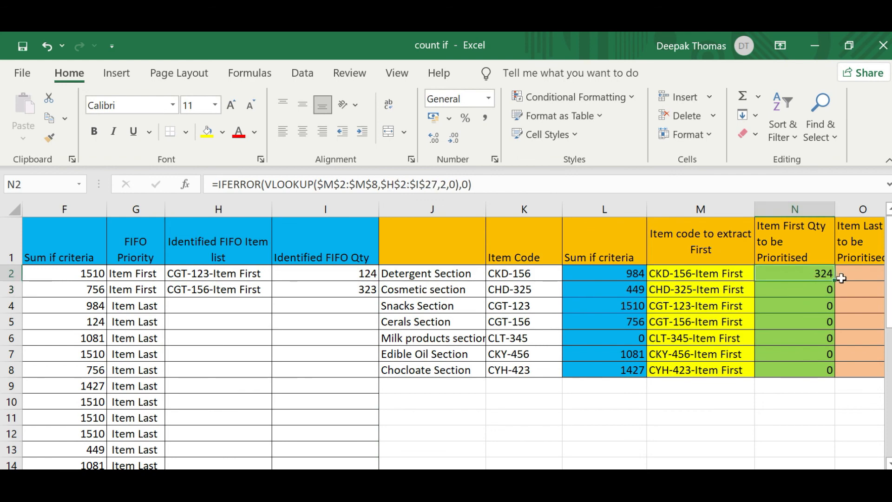
{"action": "left_click_drag", "start_coordinate": [835, 281], "coordinate": [854, 377]}
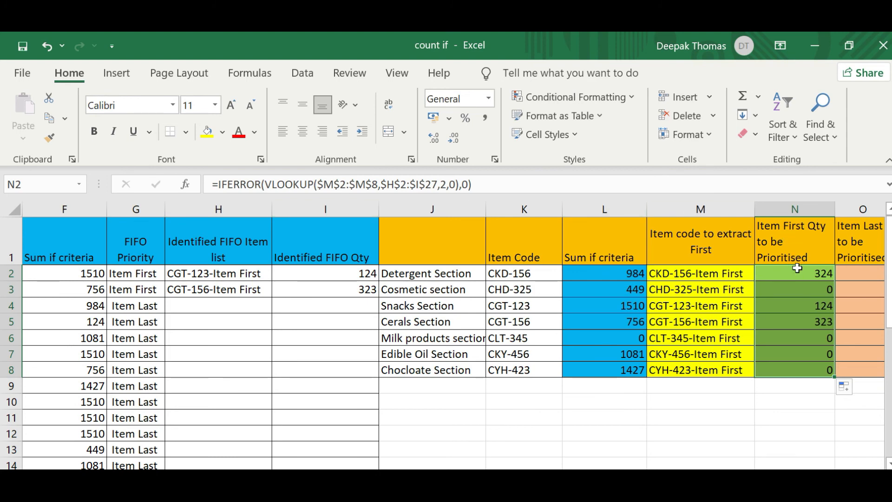
Step: Review the Item First Qty column against the formulas in I2, H2 and H4 of the identified FIFO columns
{"action": "left_click", "coordinate": [806, 240]}
{"action": "left_click", "coordinate": [790, 270]}
{"action": "left_click", "coordinate": [308, 275]}
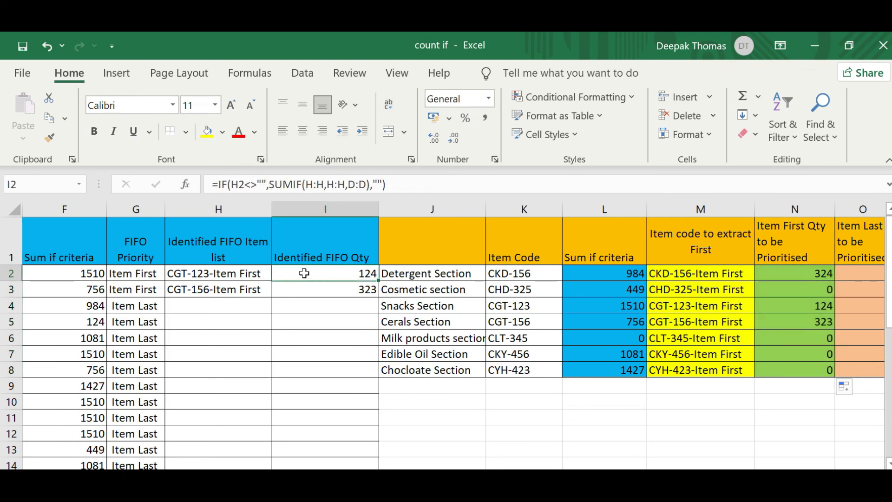
{"action": "left_click", "coordinate": [213, 272]}
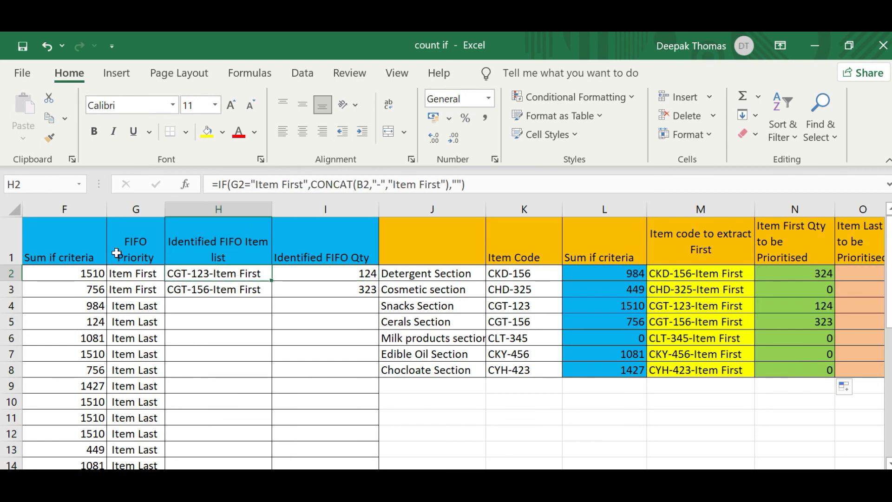
{"action": "left_click", "coordinate": [208, 303]}
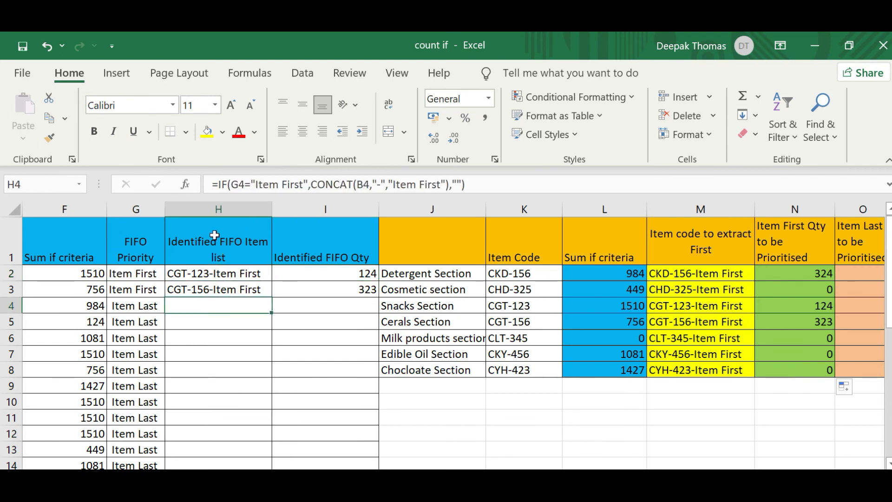
{"action": "left_click", "coordinate": [239, 207]}
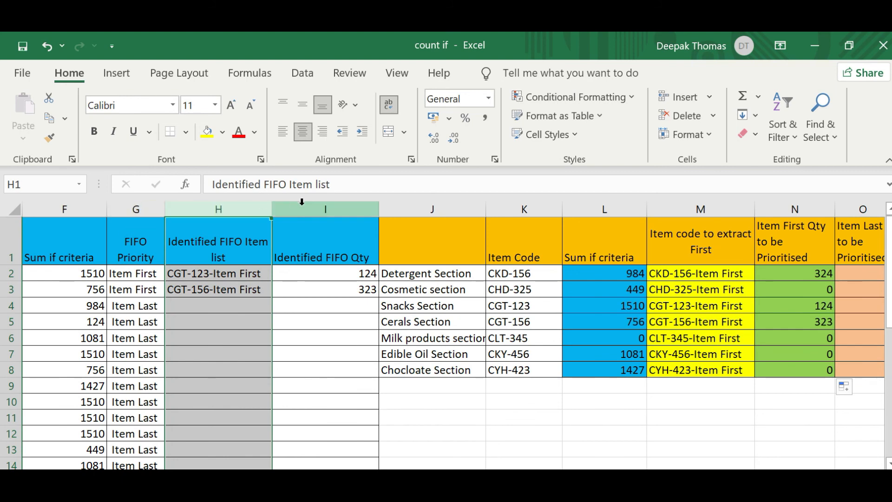
Step: Inspect the Identified FIFO Qty column and the formula in H2 of the Identified FIFO Item list
{"action": "left_click", "coordinate": [321, 207]}
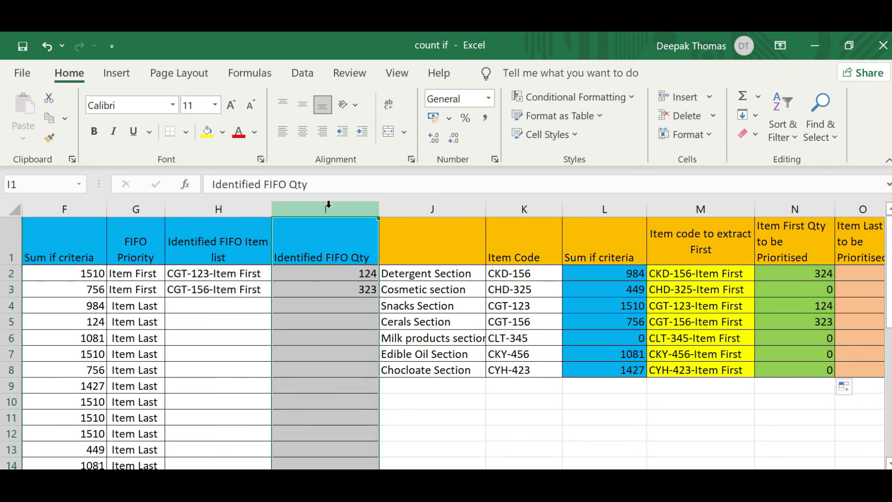
{"action": "left_click", "coordinate": [199, 274]}
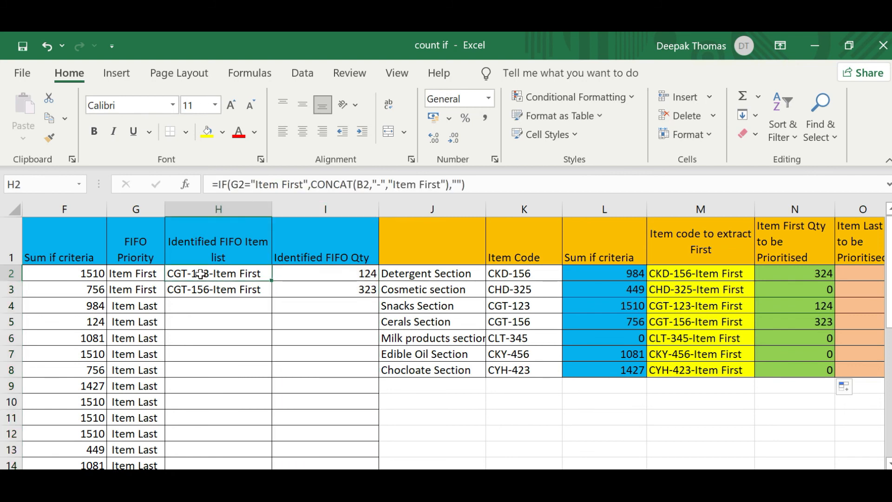
{"action": "left_click", "coordinate": [321, 207]}
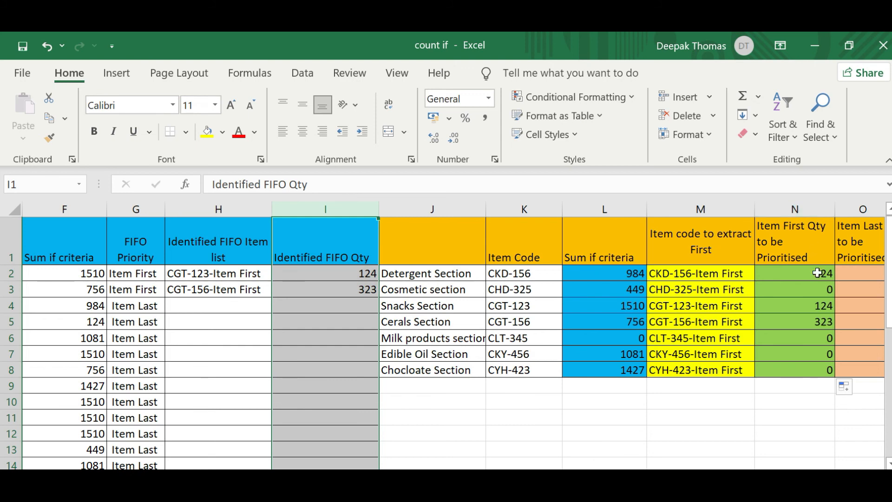
Step: Calculate the Item Last to be Prioritised quantities by entering =L2-N2 in O2 and filling the formula down to O8
{"action": "left_click", "coordinate": [854, 273]}
{"action": "left_click_drag", "start_coordinate": [683, 478], "coordinate": [704, 478]}
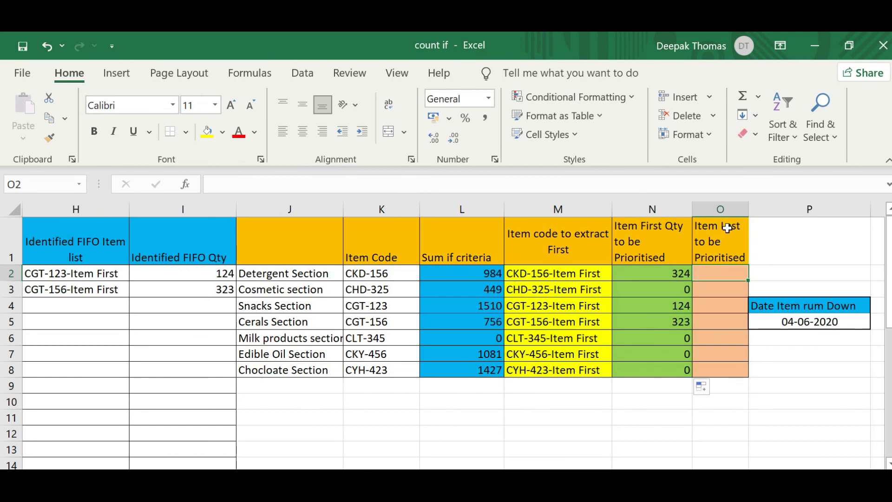
{"action": "left_click", "coordinate": [724, 289]}
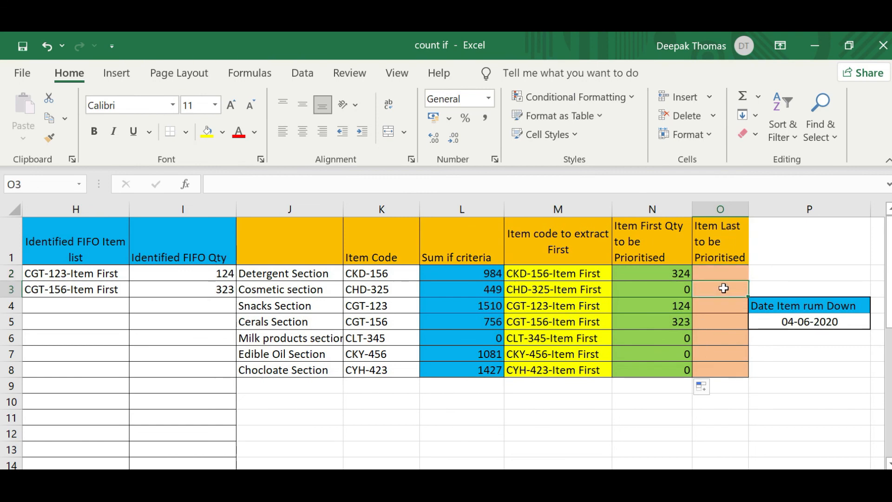
{"action": "left_click", "coordinate": [729, 273]}
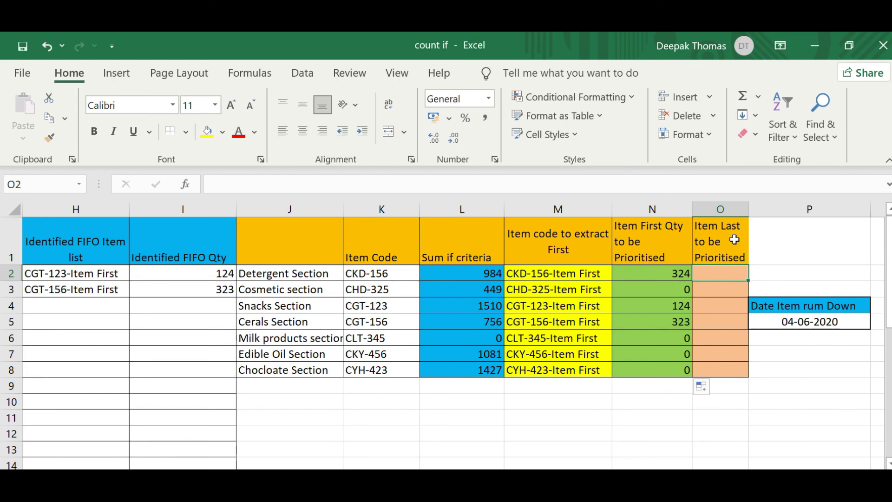
{"action": "type", "text": "="}
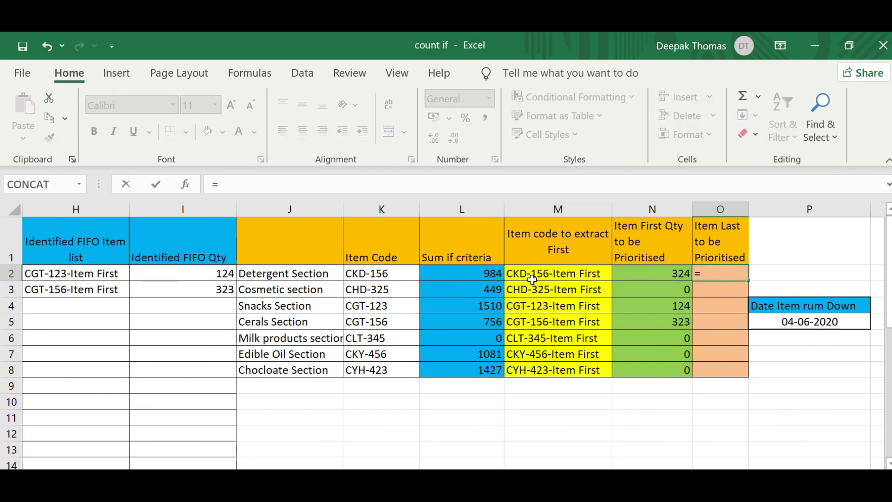
{"action": "left_click", "coordinate": [467, 277]}
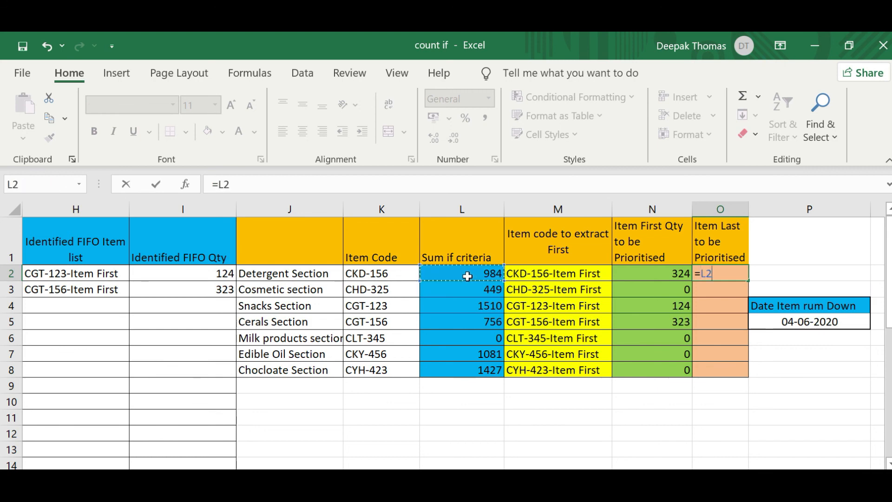
{"action": "type", "text": "-"}
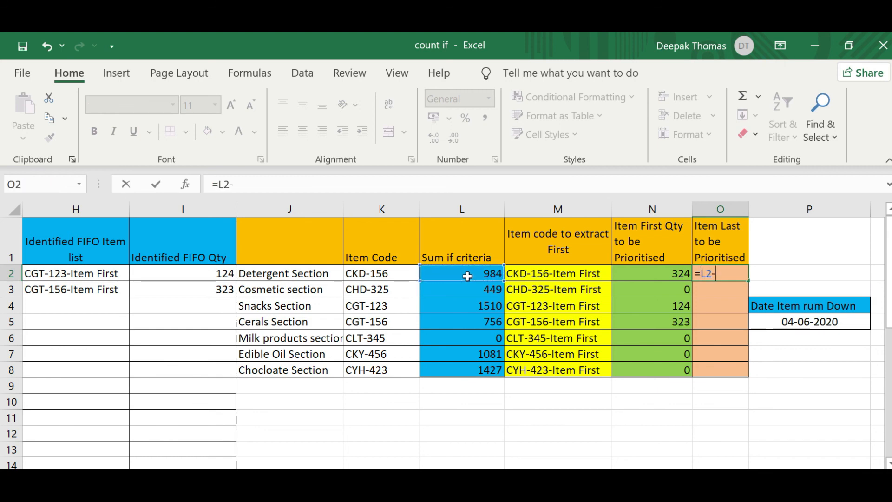
{"action": "left_click", "coordinate": [669, 273]}
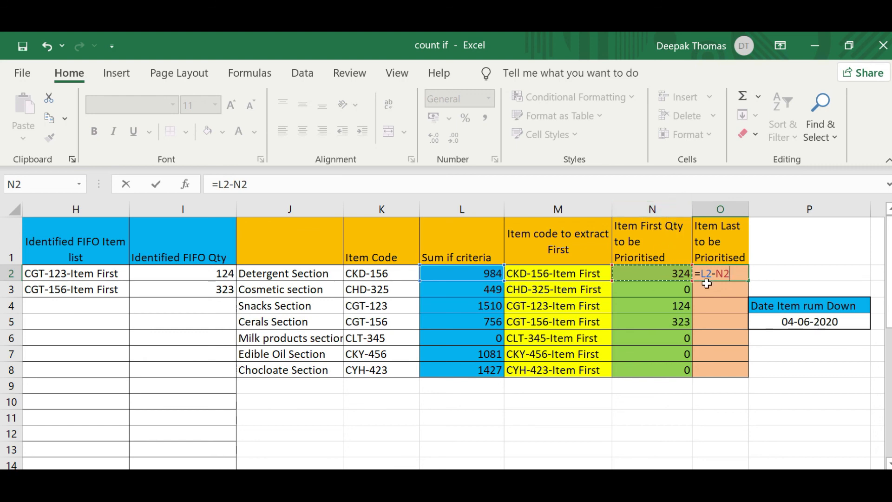
{"action": "key", "text": "Return"}
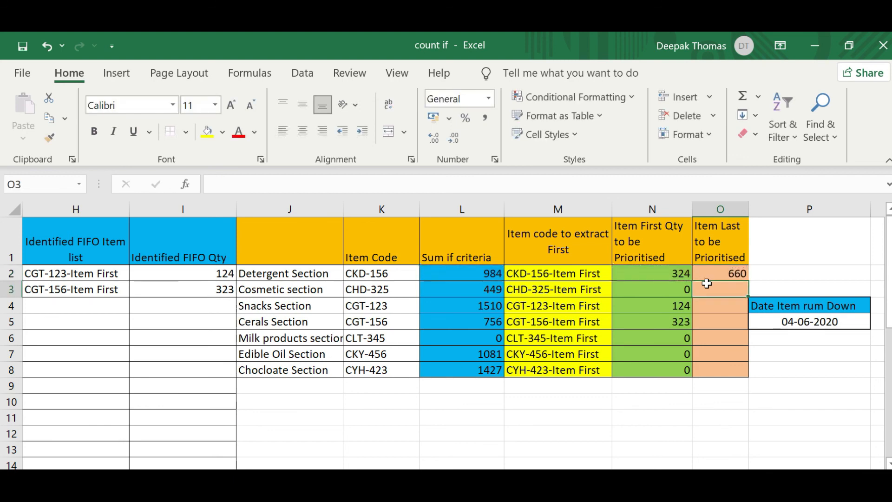
{"action": "left_click", "coordinate": [730, 273]}
{"action": "left_click_drag", "start_coordinate": [748, 282], "coordinate": [742, 378]}
Step: Review the first quantities in N2:N5 and last quantities in O2:O8 against the Date Item rum Down value in P5
{"action": "left_click", "coordinate": [681, 272]}
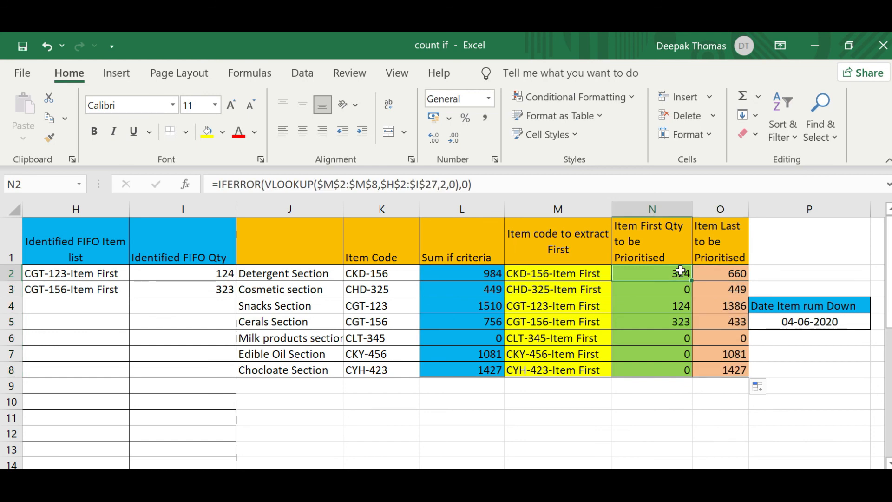
{"action": "left_click_drag", "start_coordinate": [681, 272], "coordinate": [680, 325]}
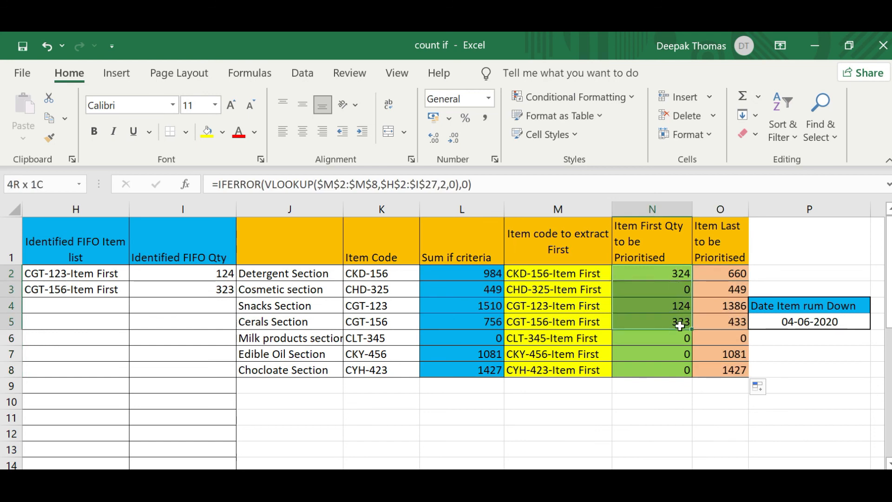
{"action": "left_click_drag", "start_coordinate": [680, 325], "coordinate": [679, 326]}
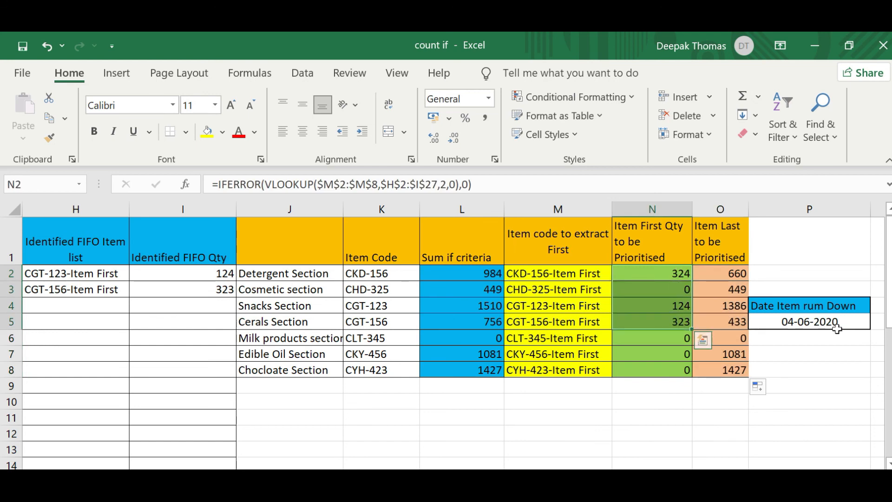
{"action": "left_click", "coordinate": [790, 320]}
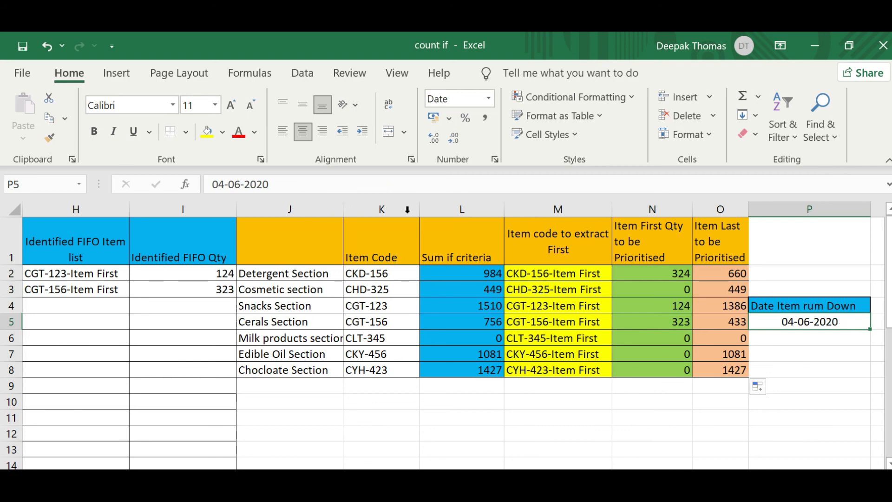
{"action": "left_click_drag", "start_coordinate": [673, 276], "coordinate": [677, 327]}
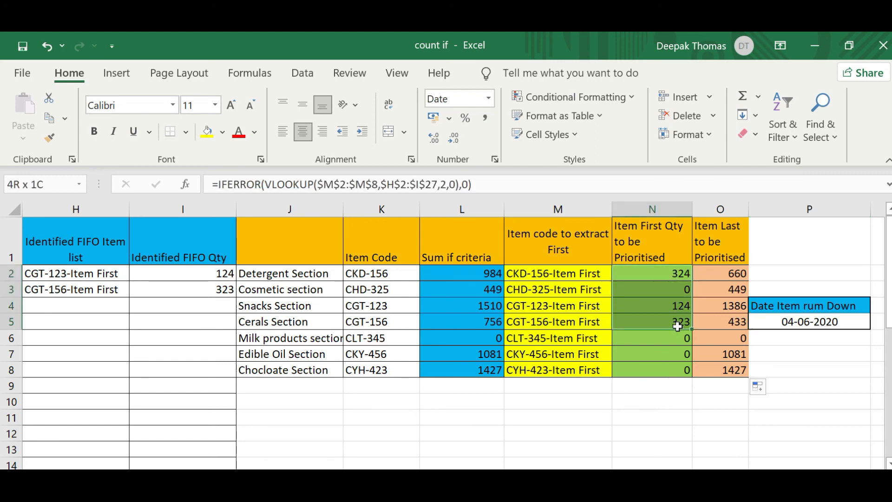
{"action": "left_click_drag", "start_coordinate": [677, 326], "coordinate": [677, 327]}
{"action": "left_click_drag", "start_coordinate": [738, 278], "coordinate": [731, 367]}
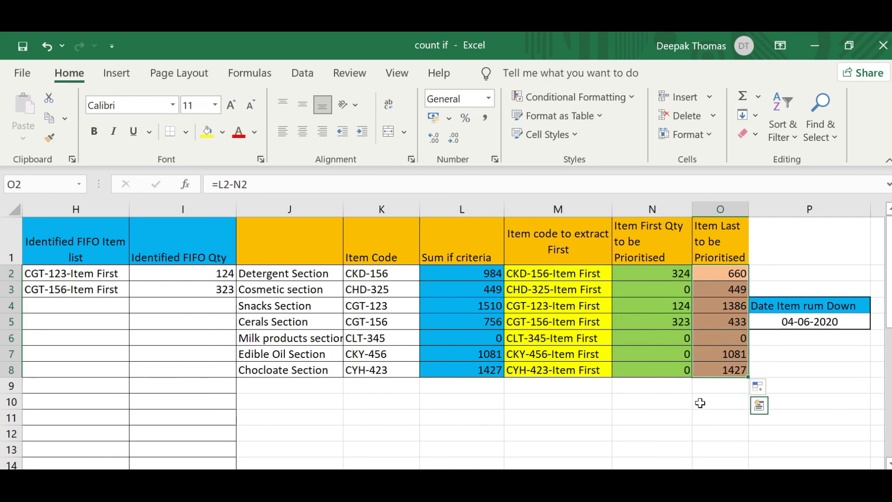
{"action": "left_click", "coordinate": [711, 389]}
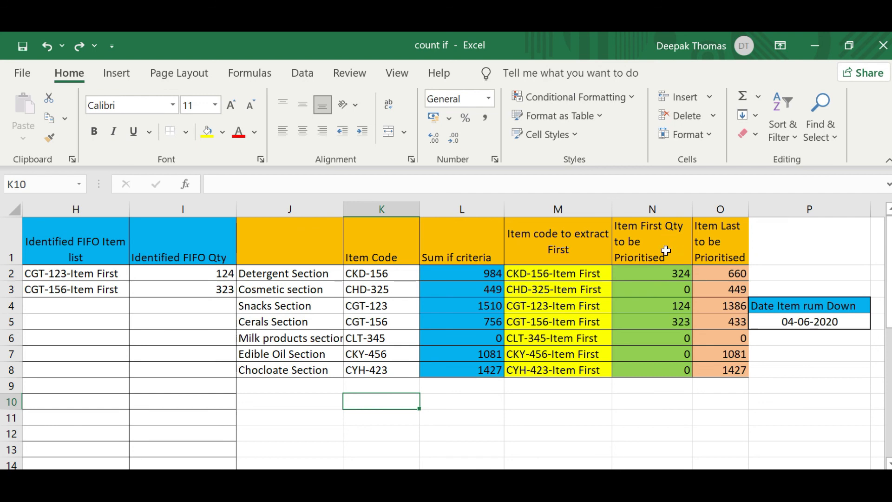
Step: Examine the run-down date in P5, the source data in columns A to D, and the section summary in J1:O8
{"action": "left_click", "coordinate": [804, 327]}
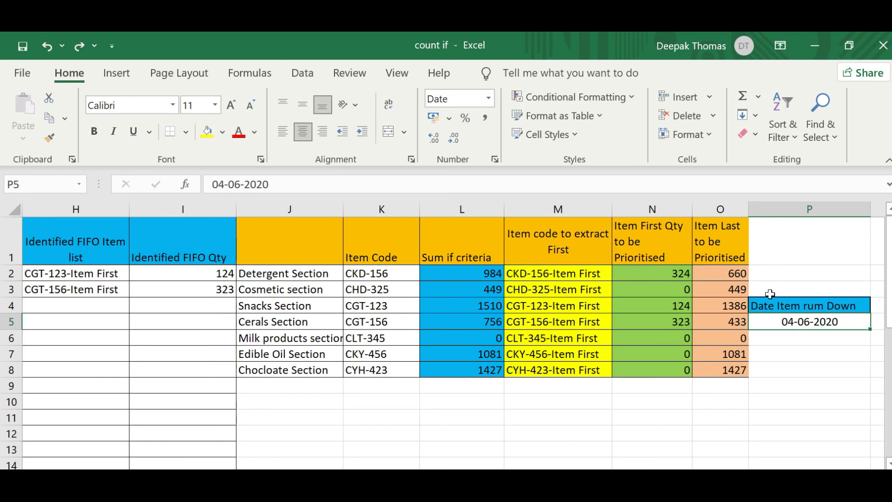
{"action": "left_click_drag", "start_coordinate": [725, 478], "coordinate": [622, 477]}
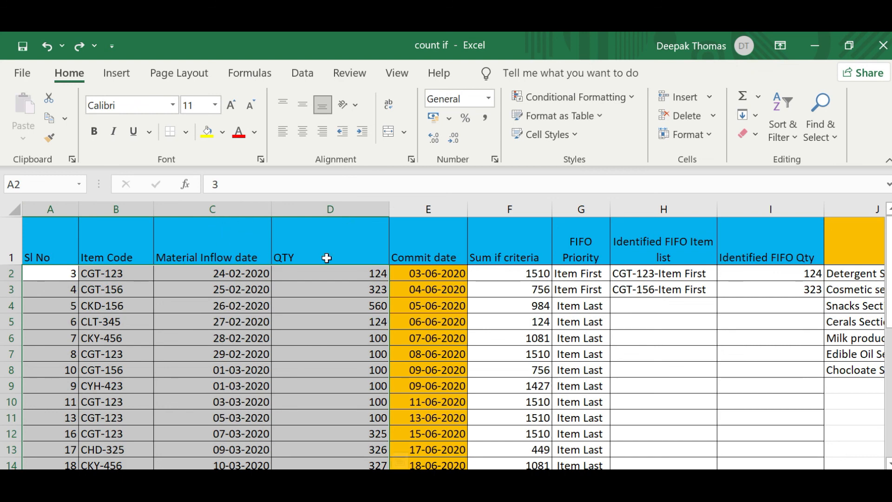
{"action": "scroll", "coordinate": [453, 335], "scroll_direction": "right", "scroll_amount": 7}
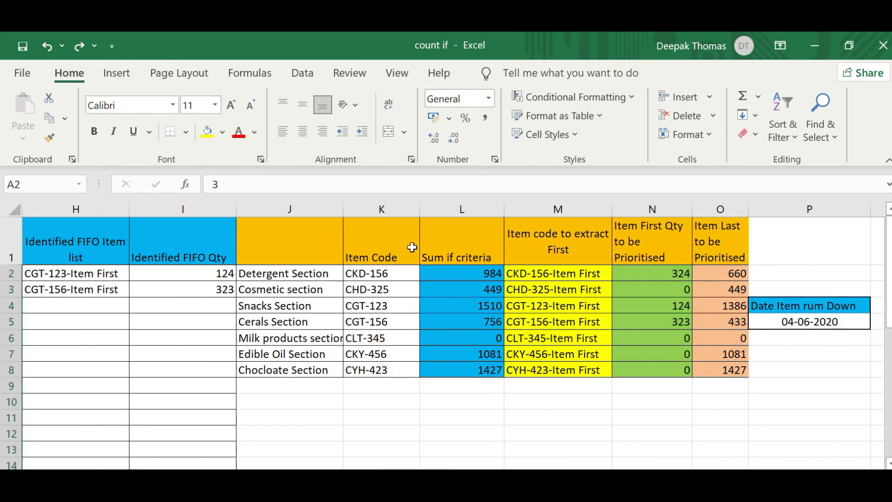
{"action": "left_click_drag", "start_coordinate": [278, 220], "coordinate": [716, 368]}
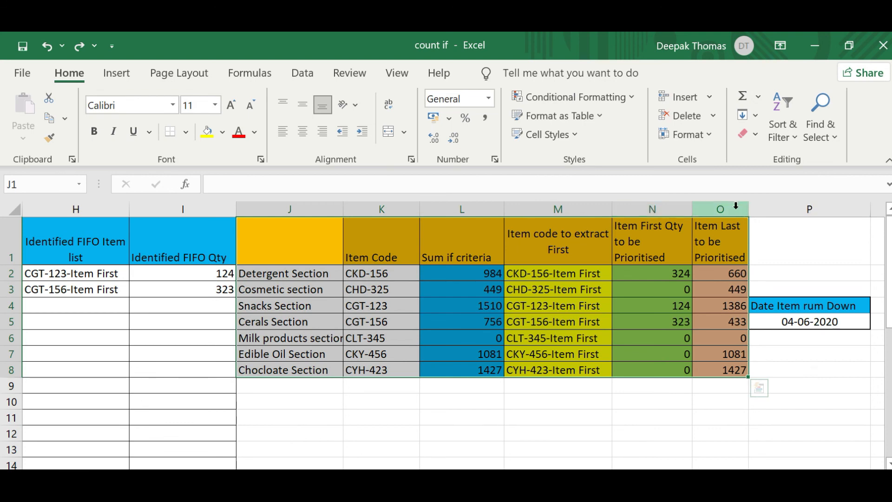
{"action": "left_click", "coordinate": [264, 406]}
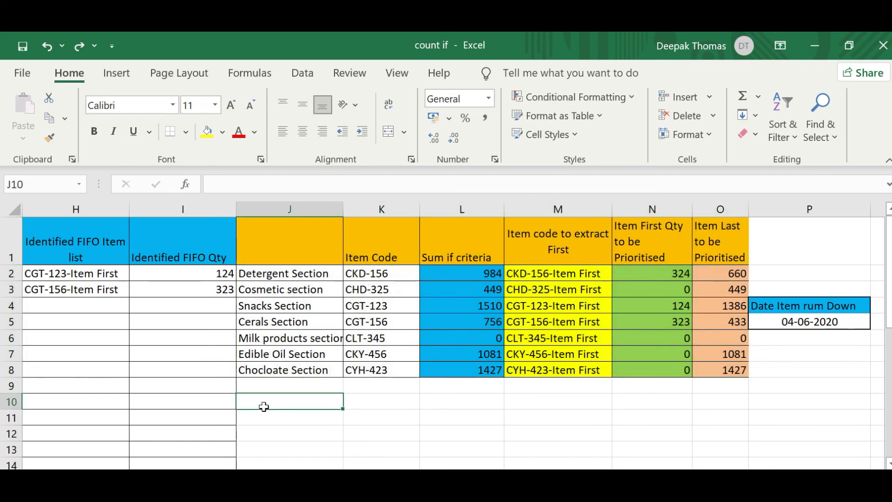